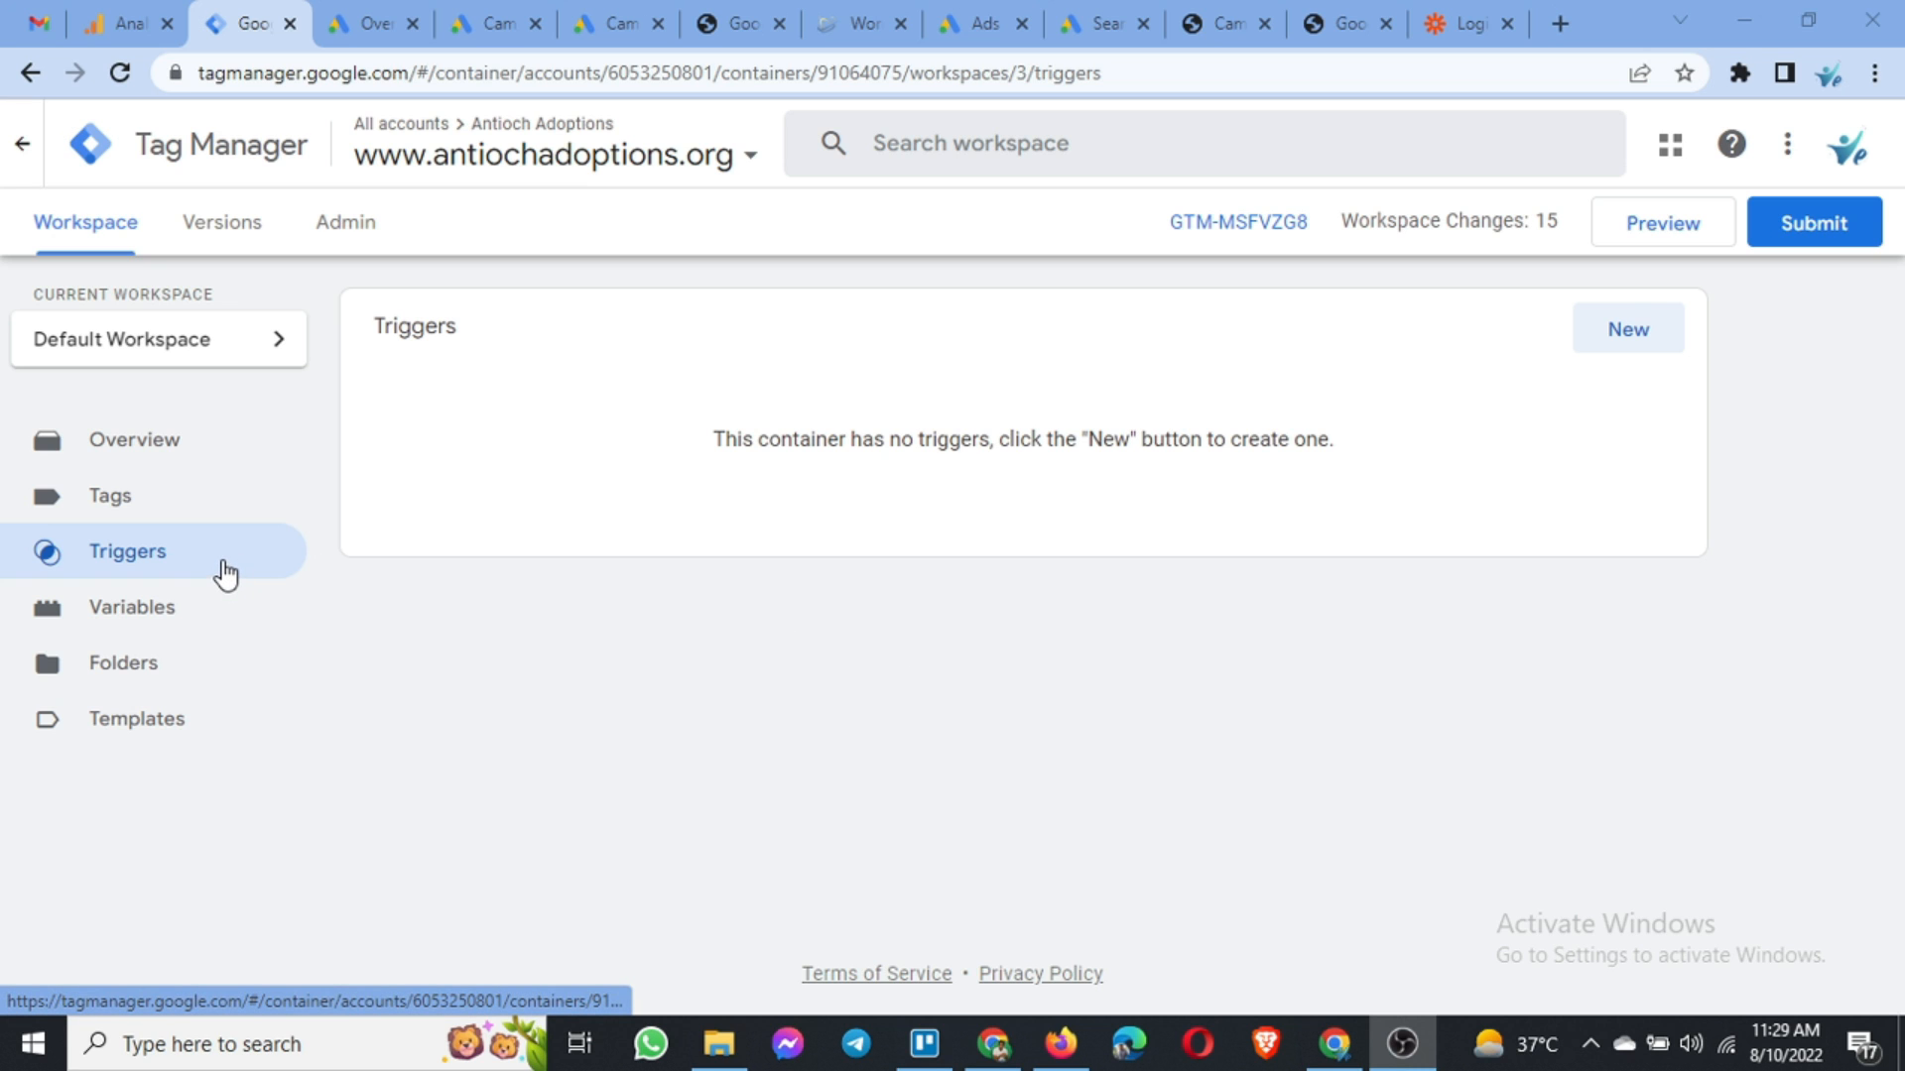
Step: Start a new trigger of type Page View that fires on all page views
left_click(1632, 332)
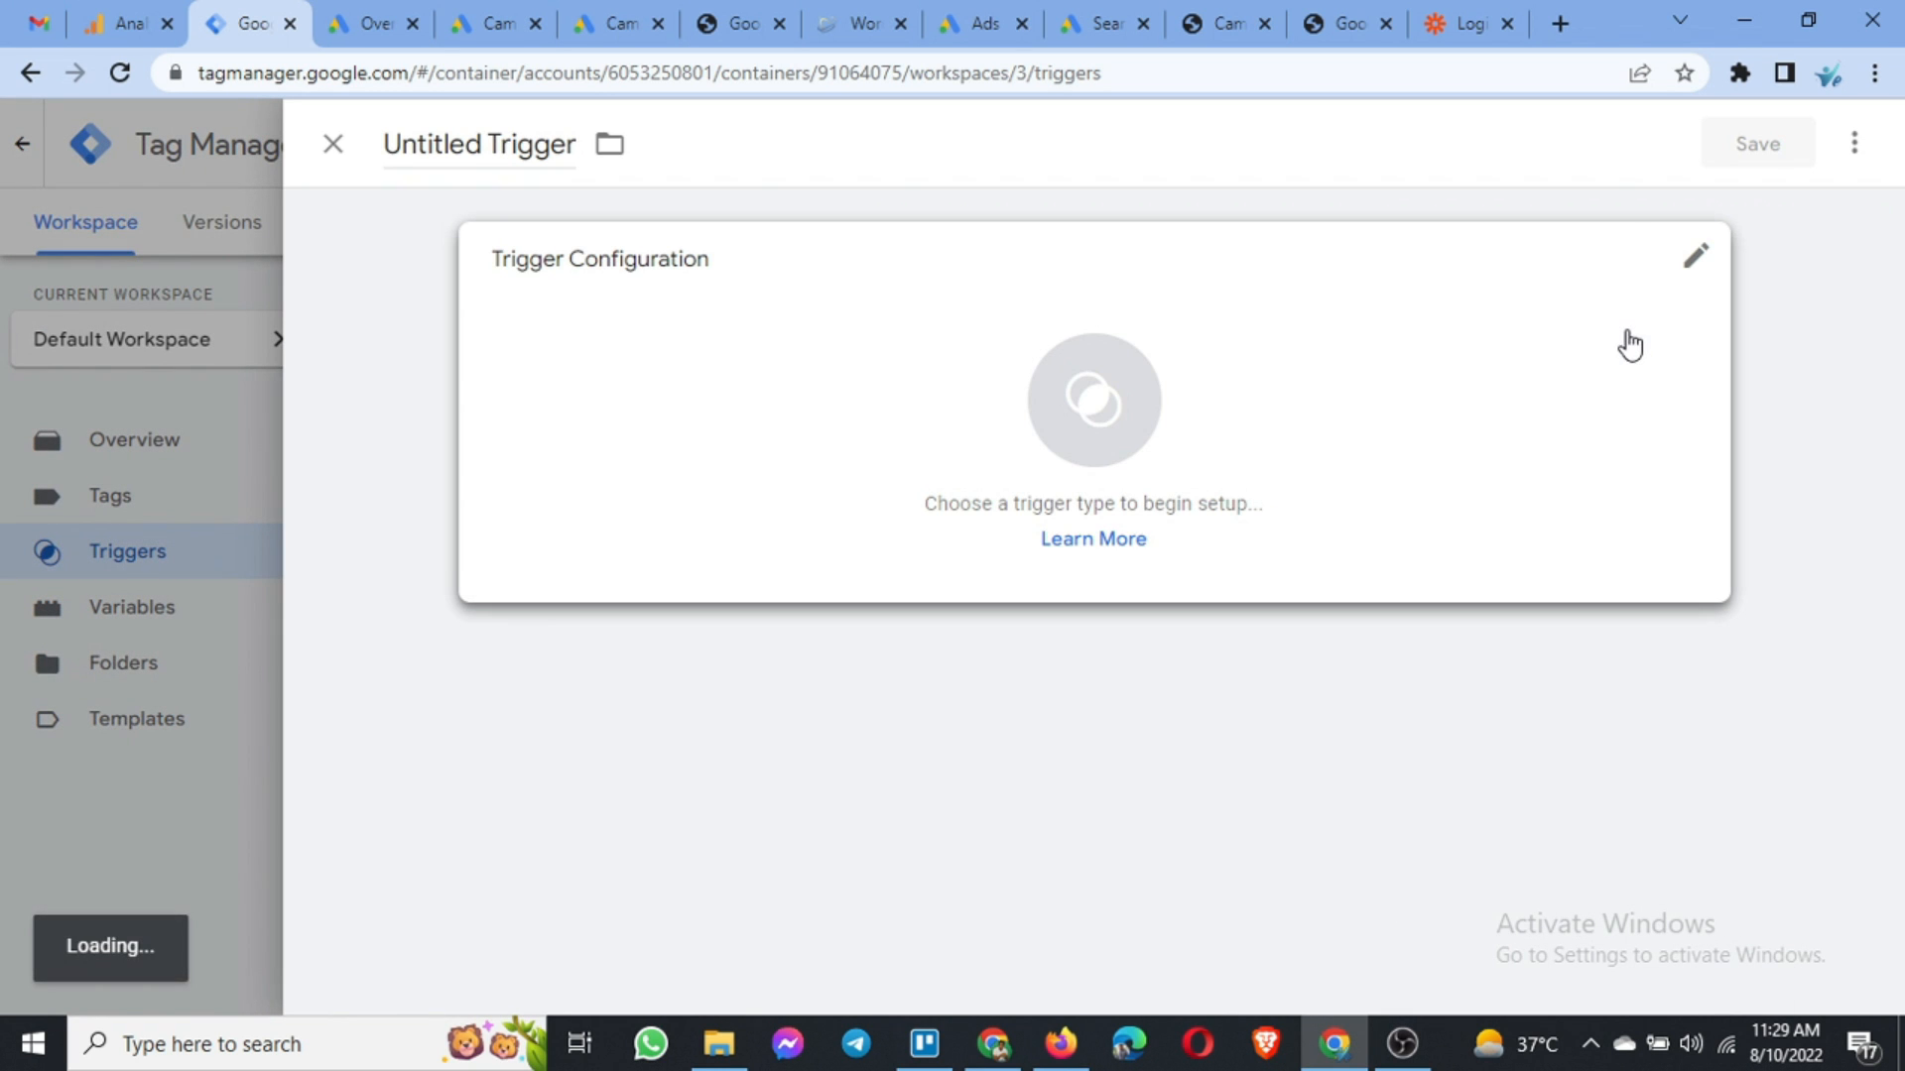
left_click(1056, 391)
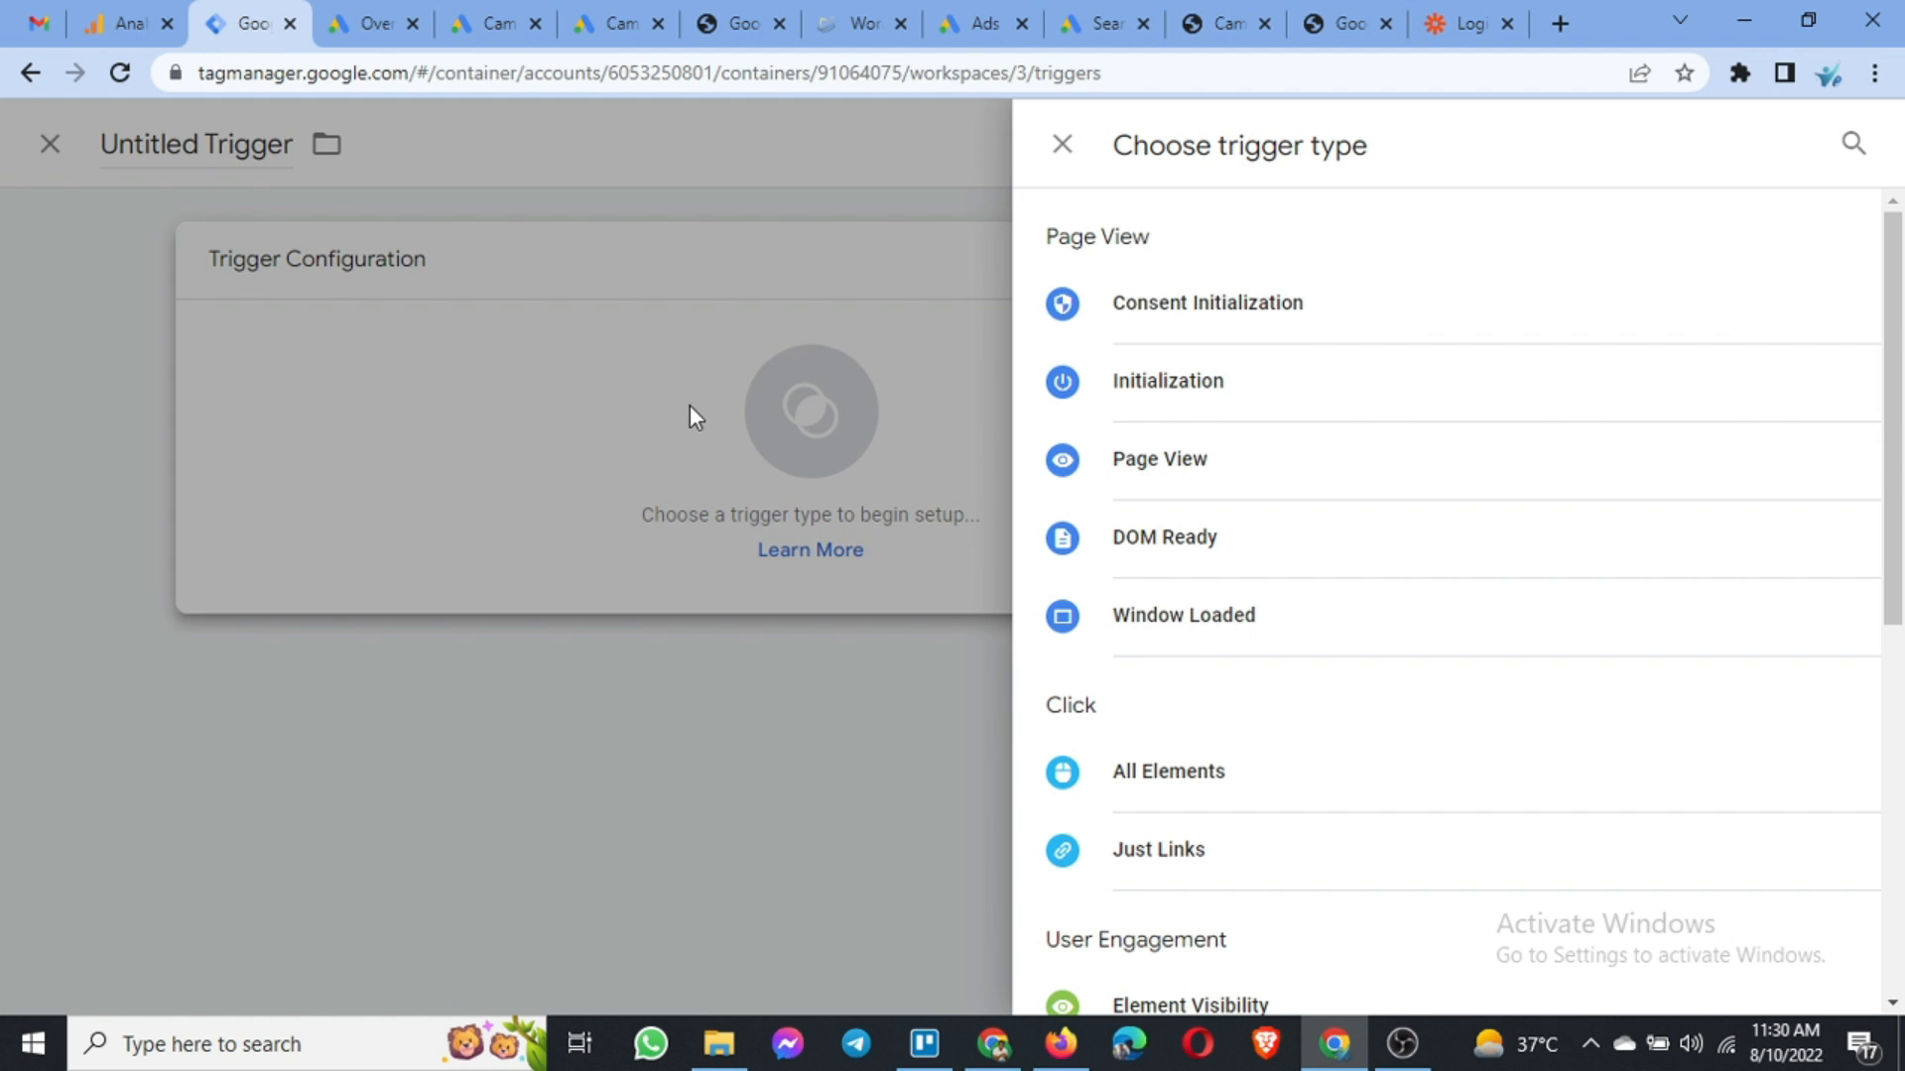
scroll(1203, 549, "down", 1)
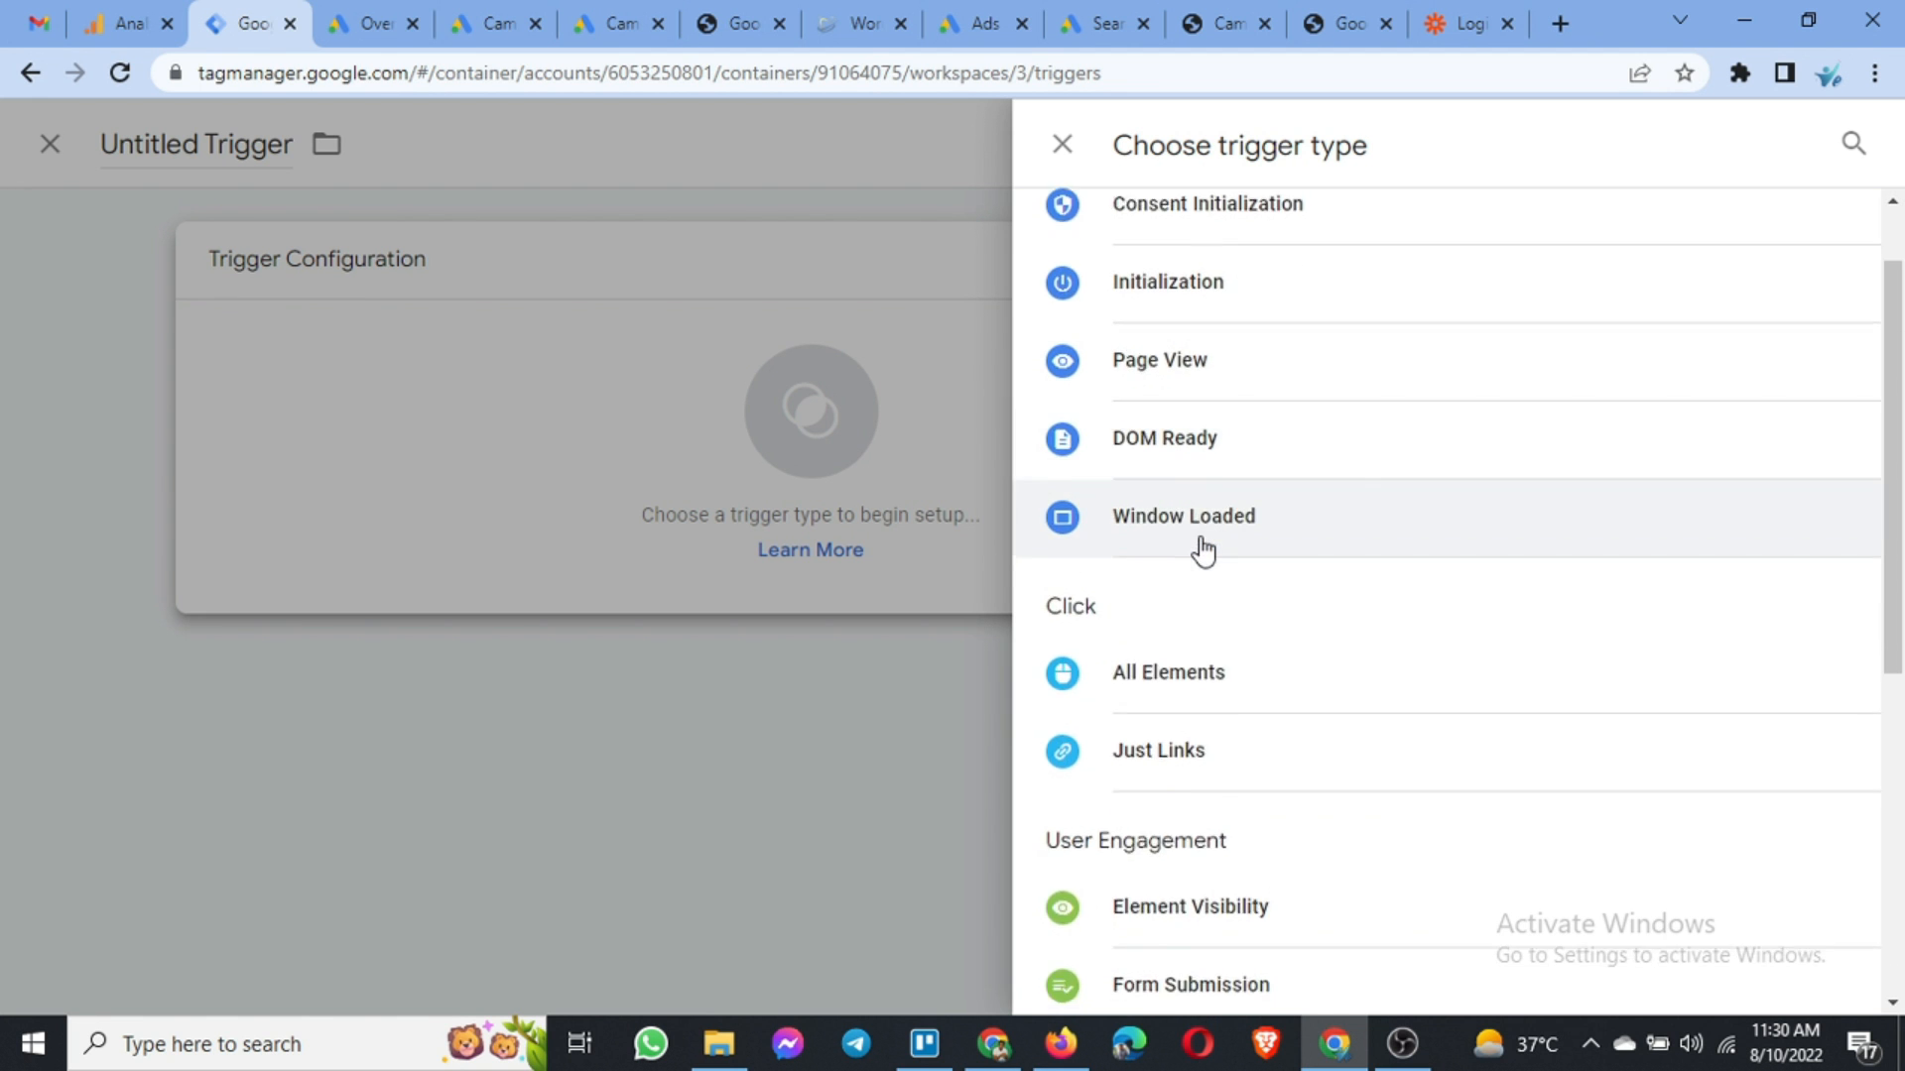
scroll(1204, 551, "down", 6)
scroll(1205, 562, "up", 8)
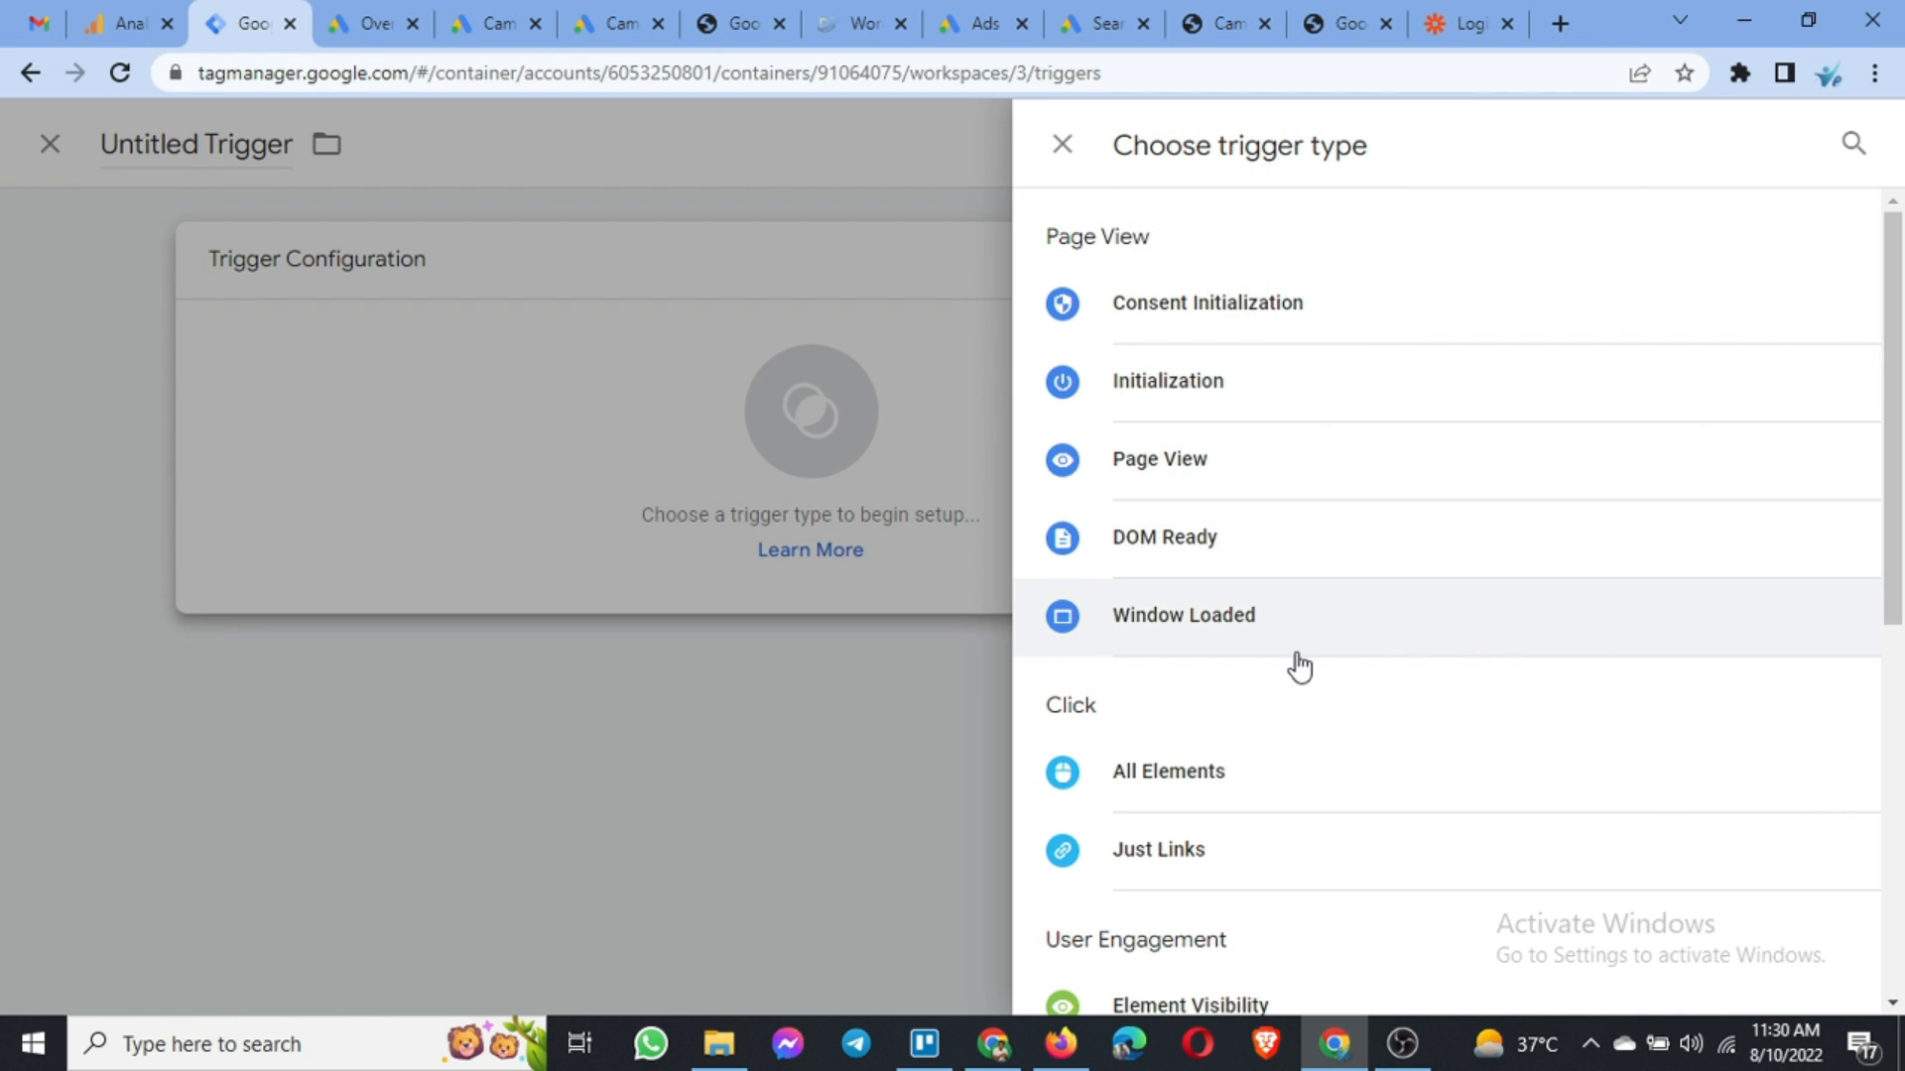
scroll(1298, 664, "down", 2)
scroll(1276, 608, "down", 3)
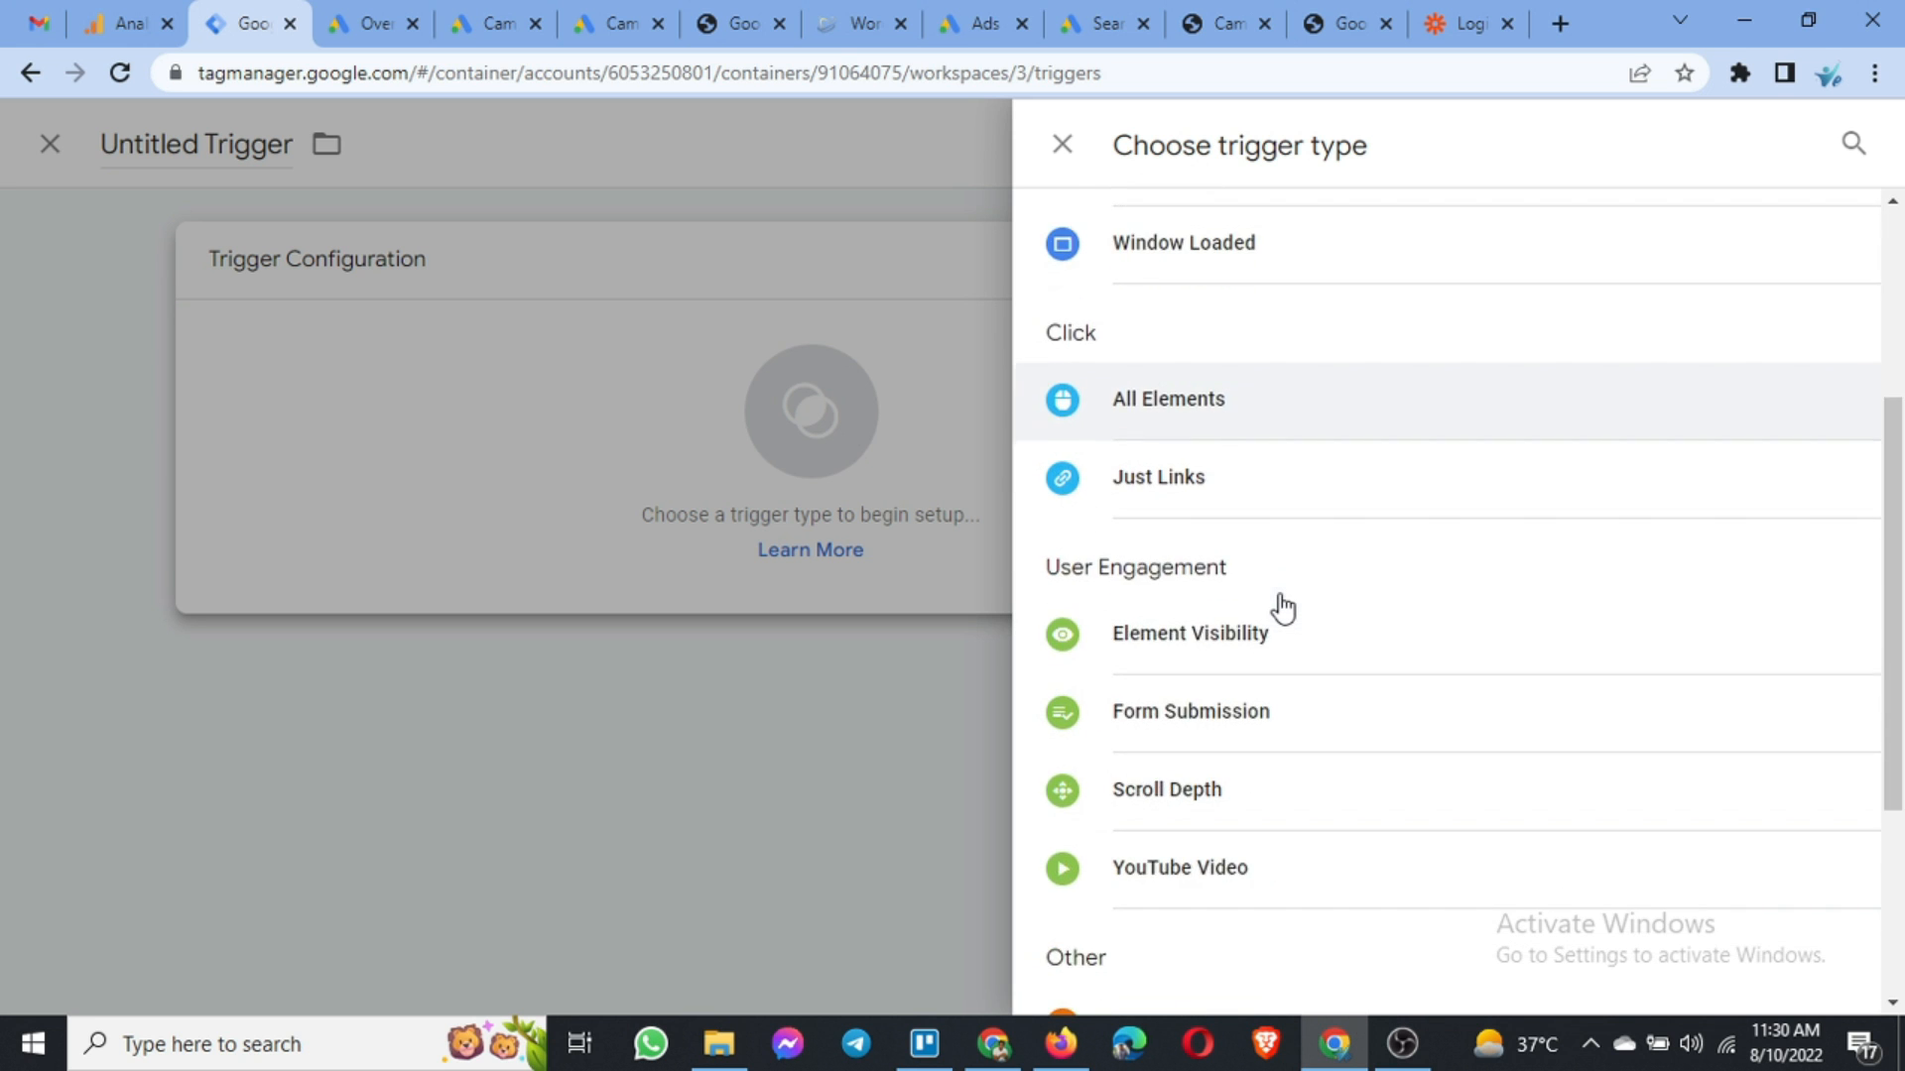
scroll(1271, 956, "down", 2)
scroll(1220, 880, "up", 7)
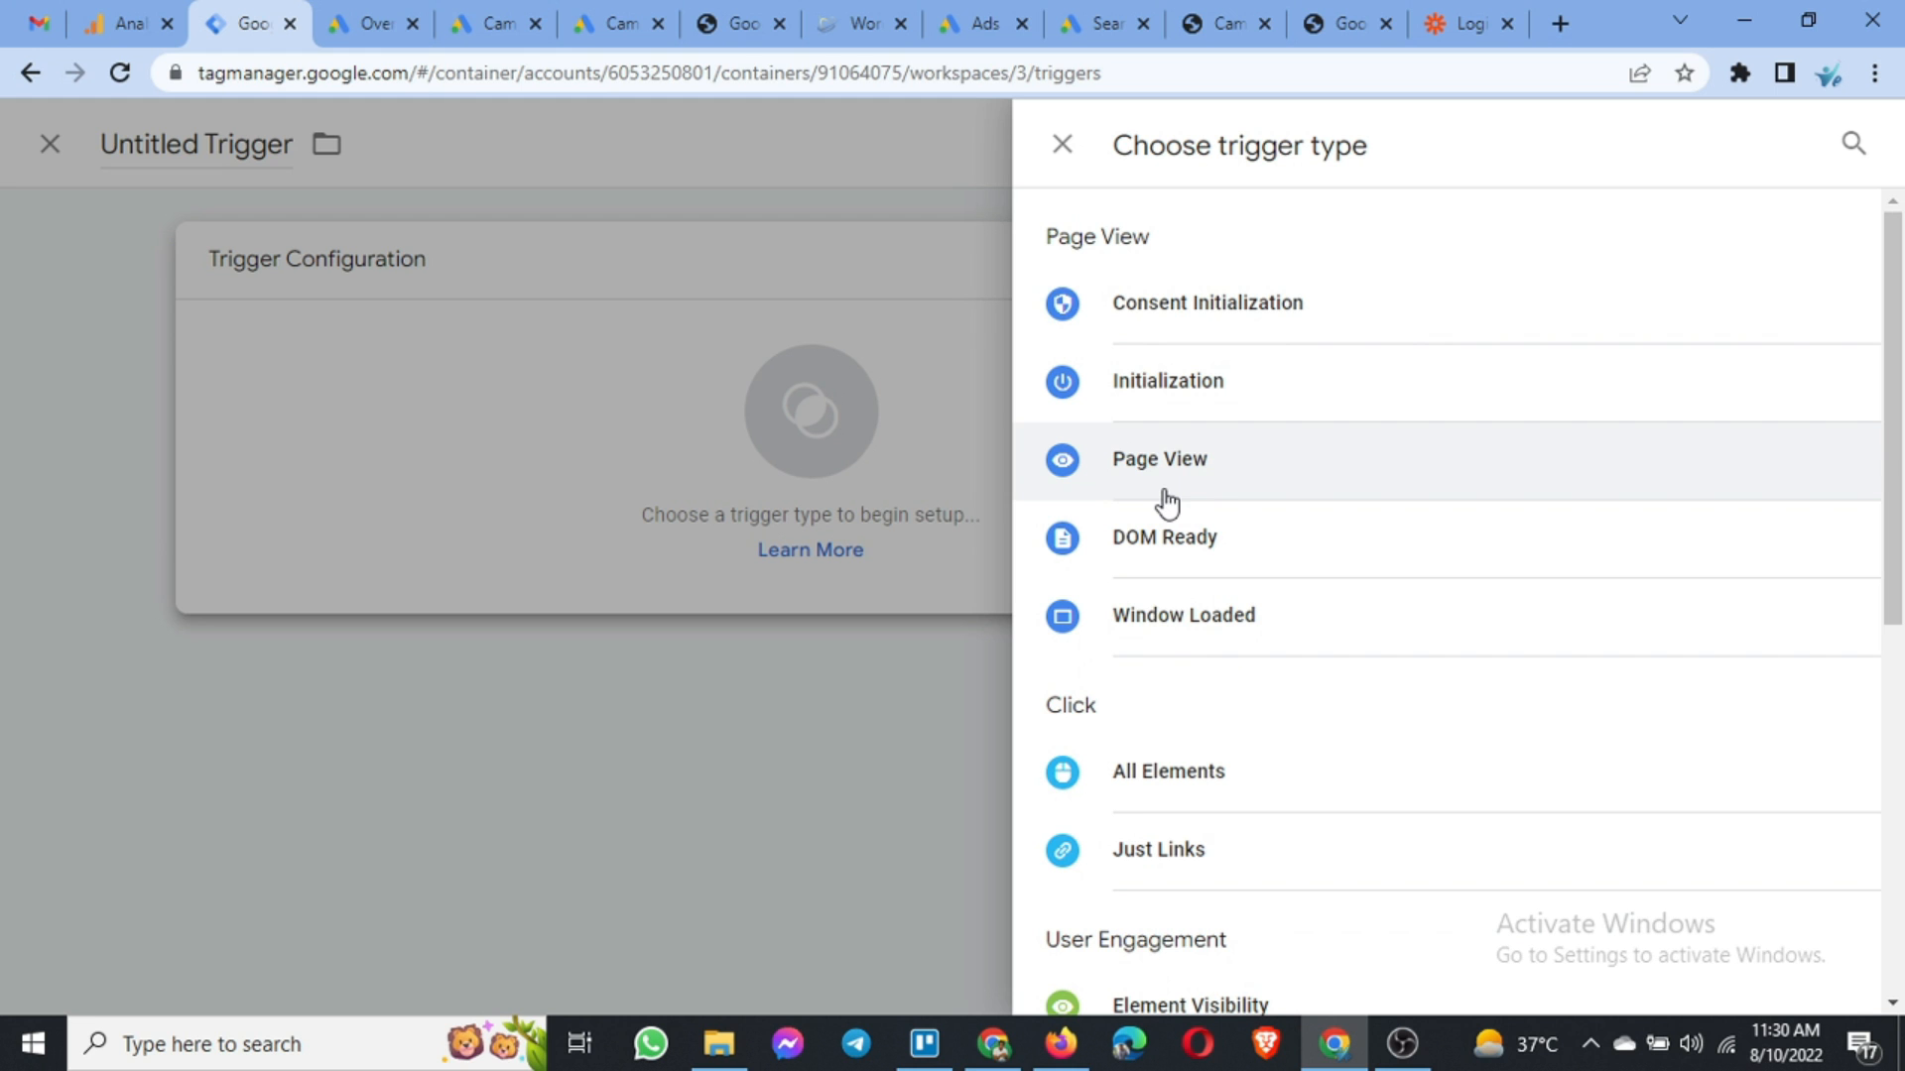
left_click(1233, 459)
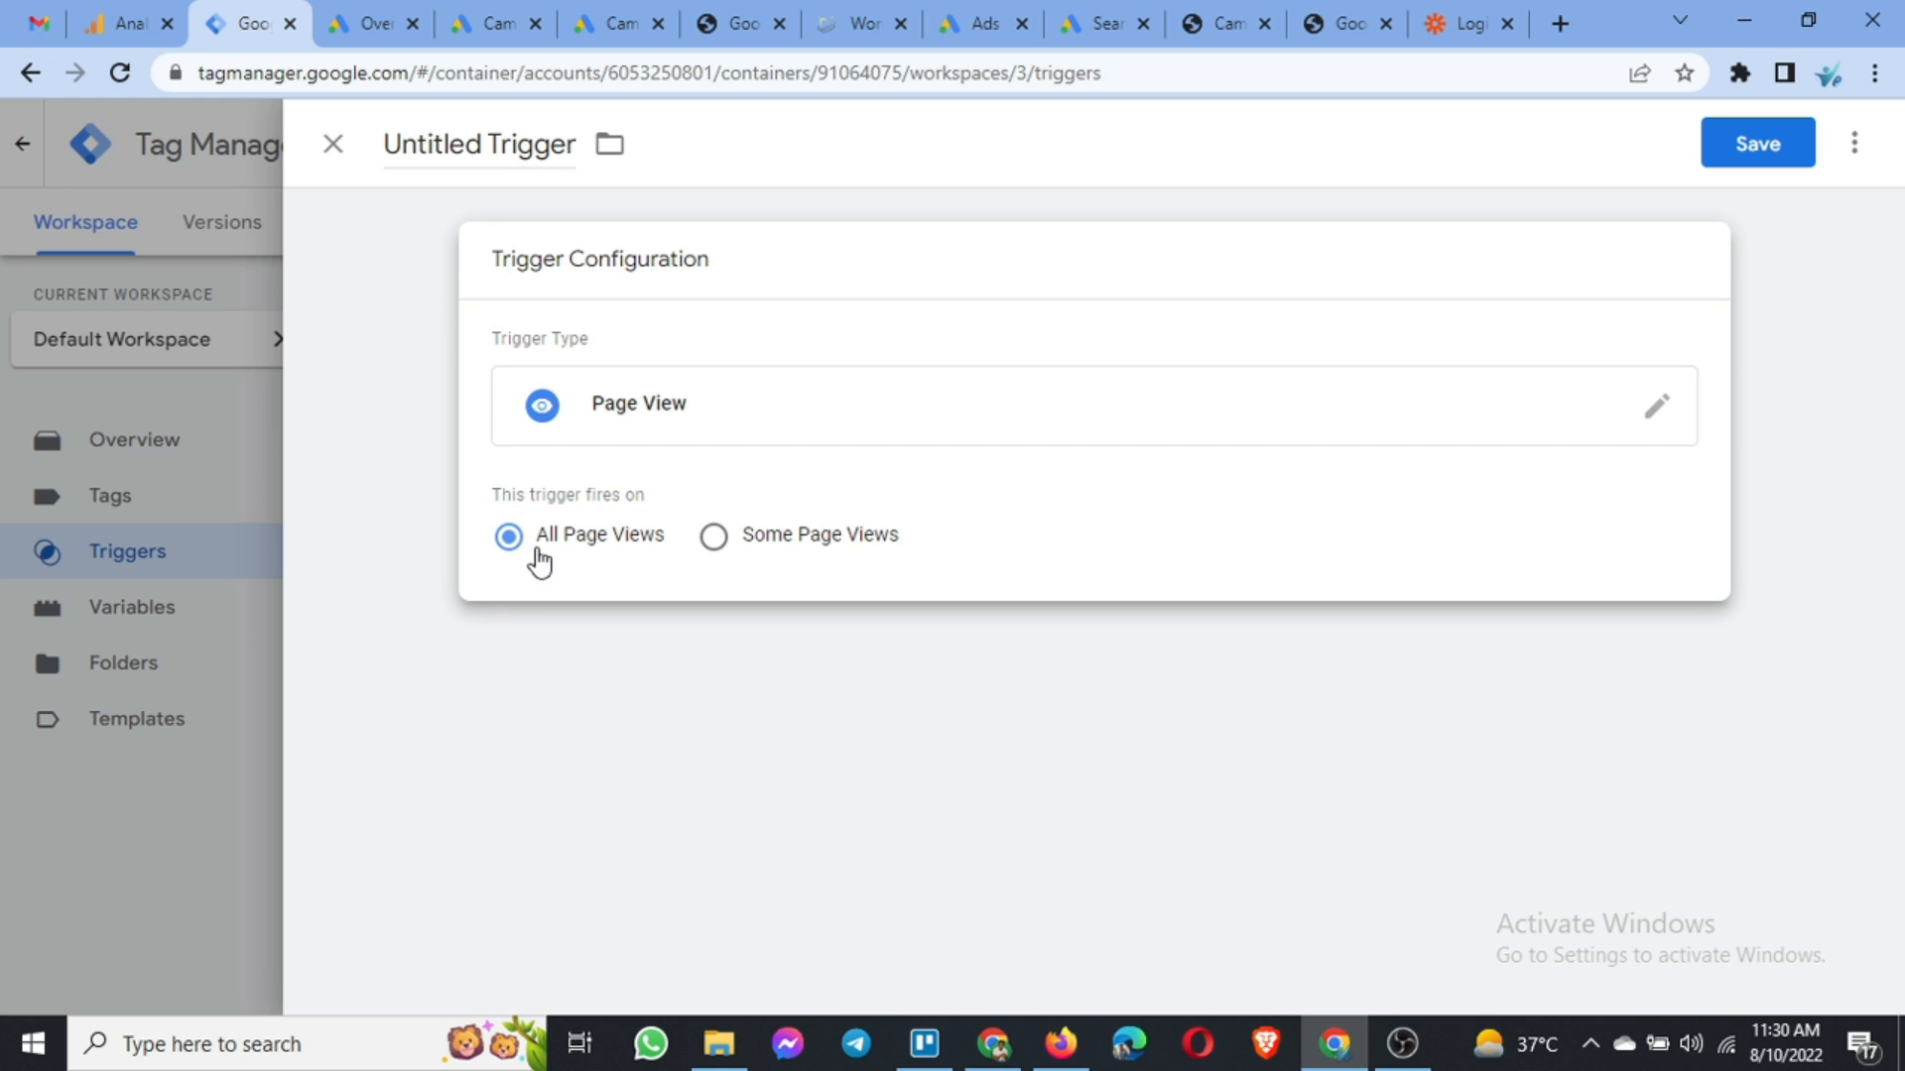
Step: Name the page view trigger "All Page Views" and save it
left_click(465, 144)
key("ctrl+a")
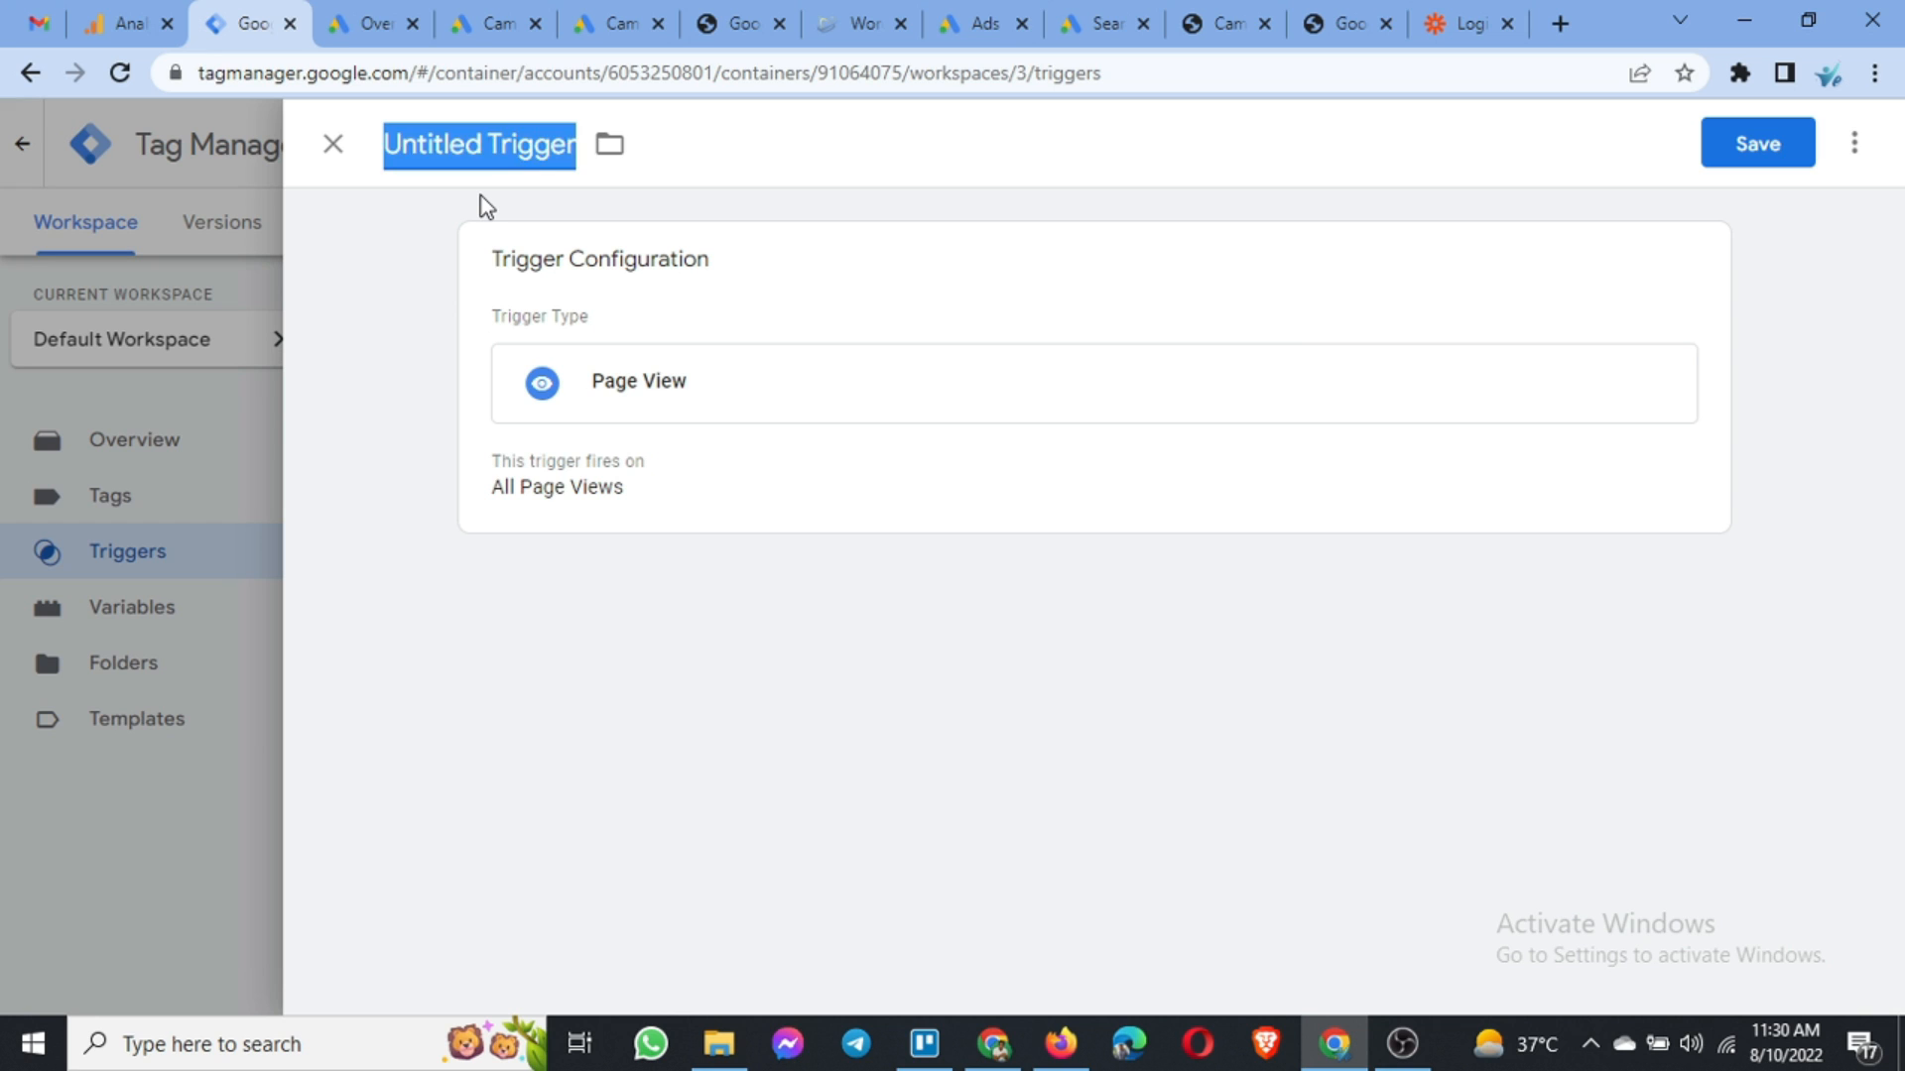
type("All Page")
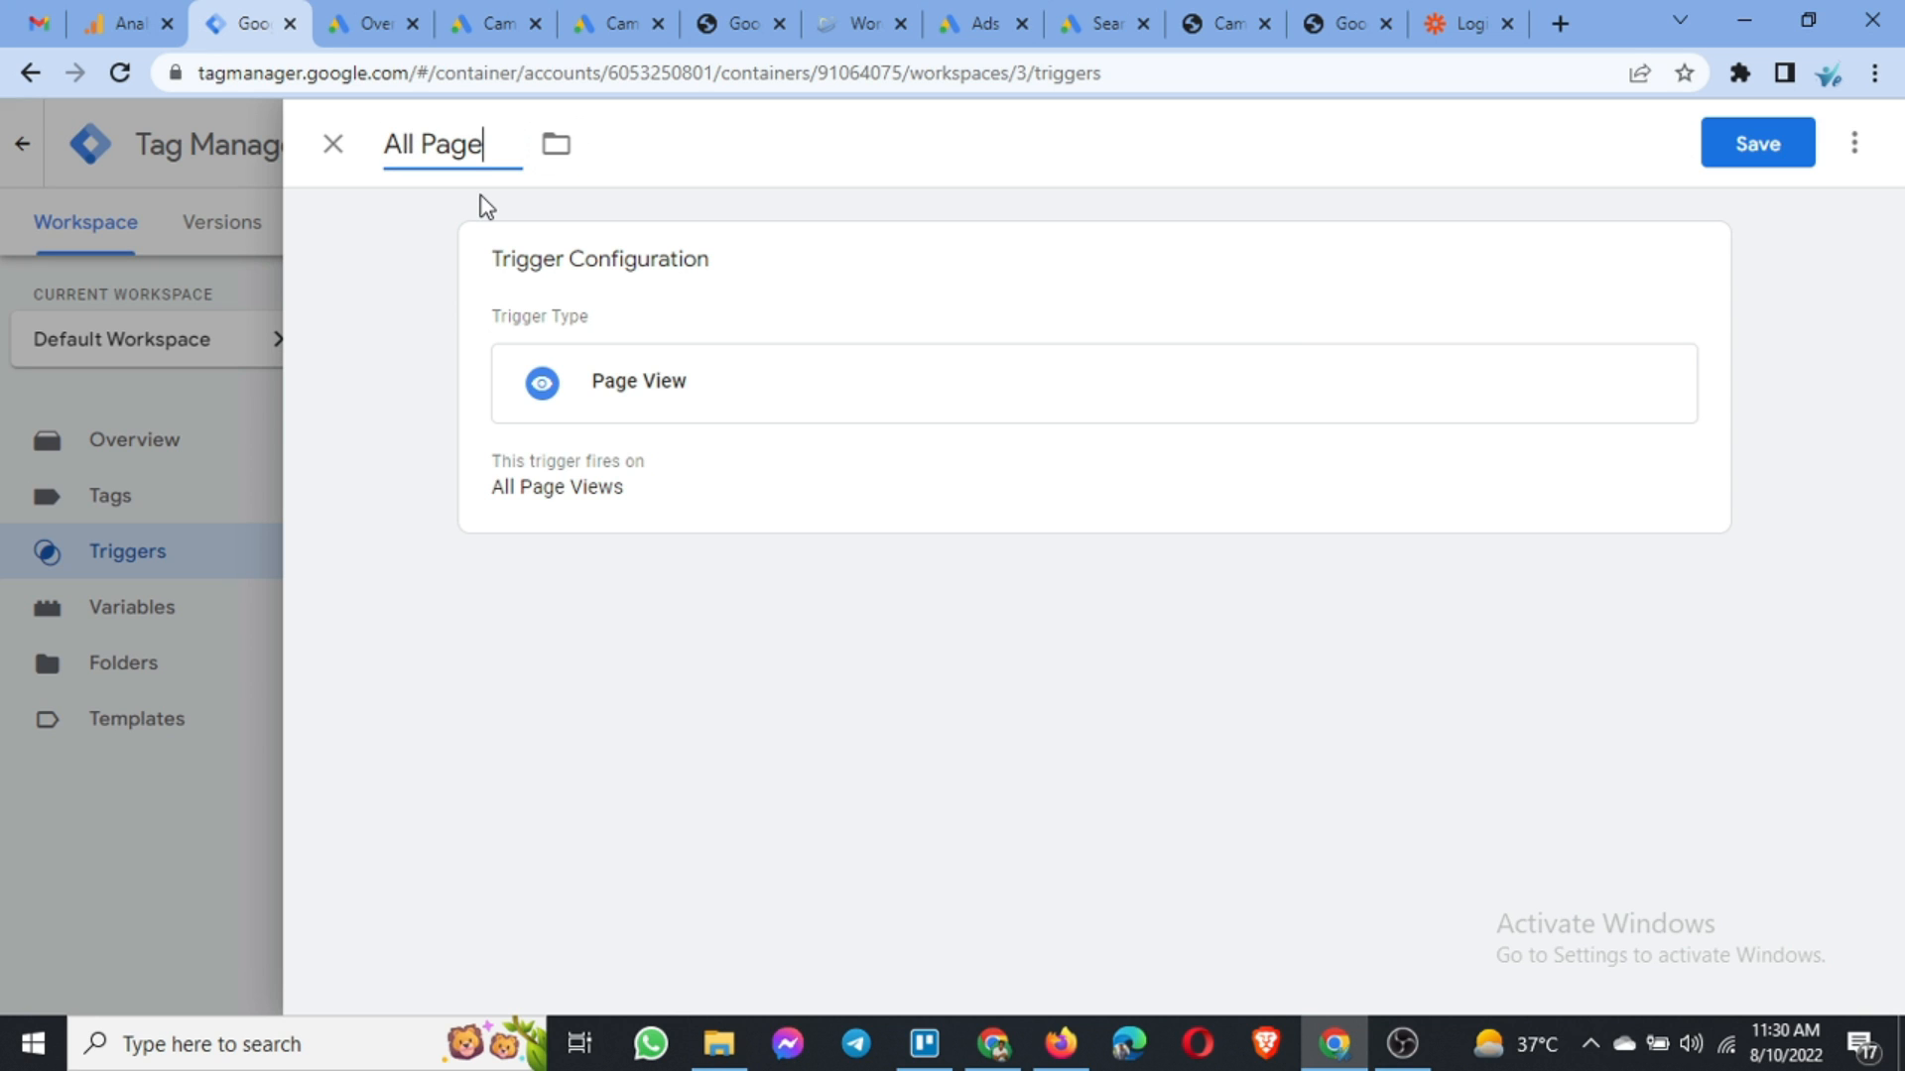
type(" Views")
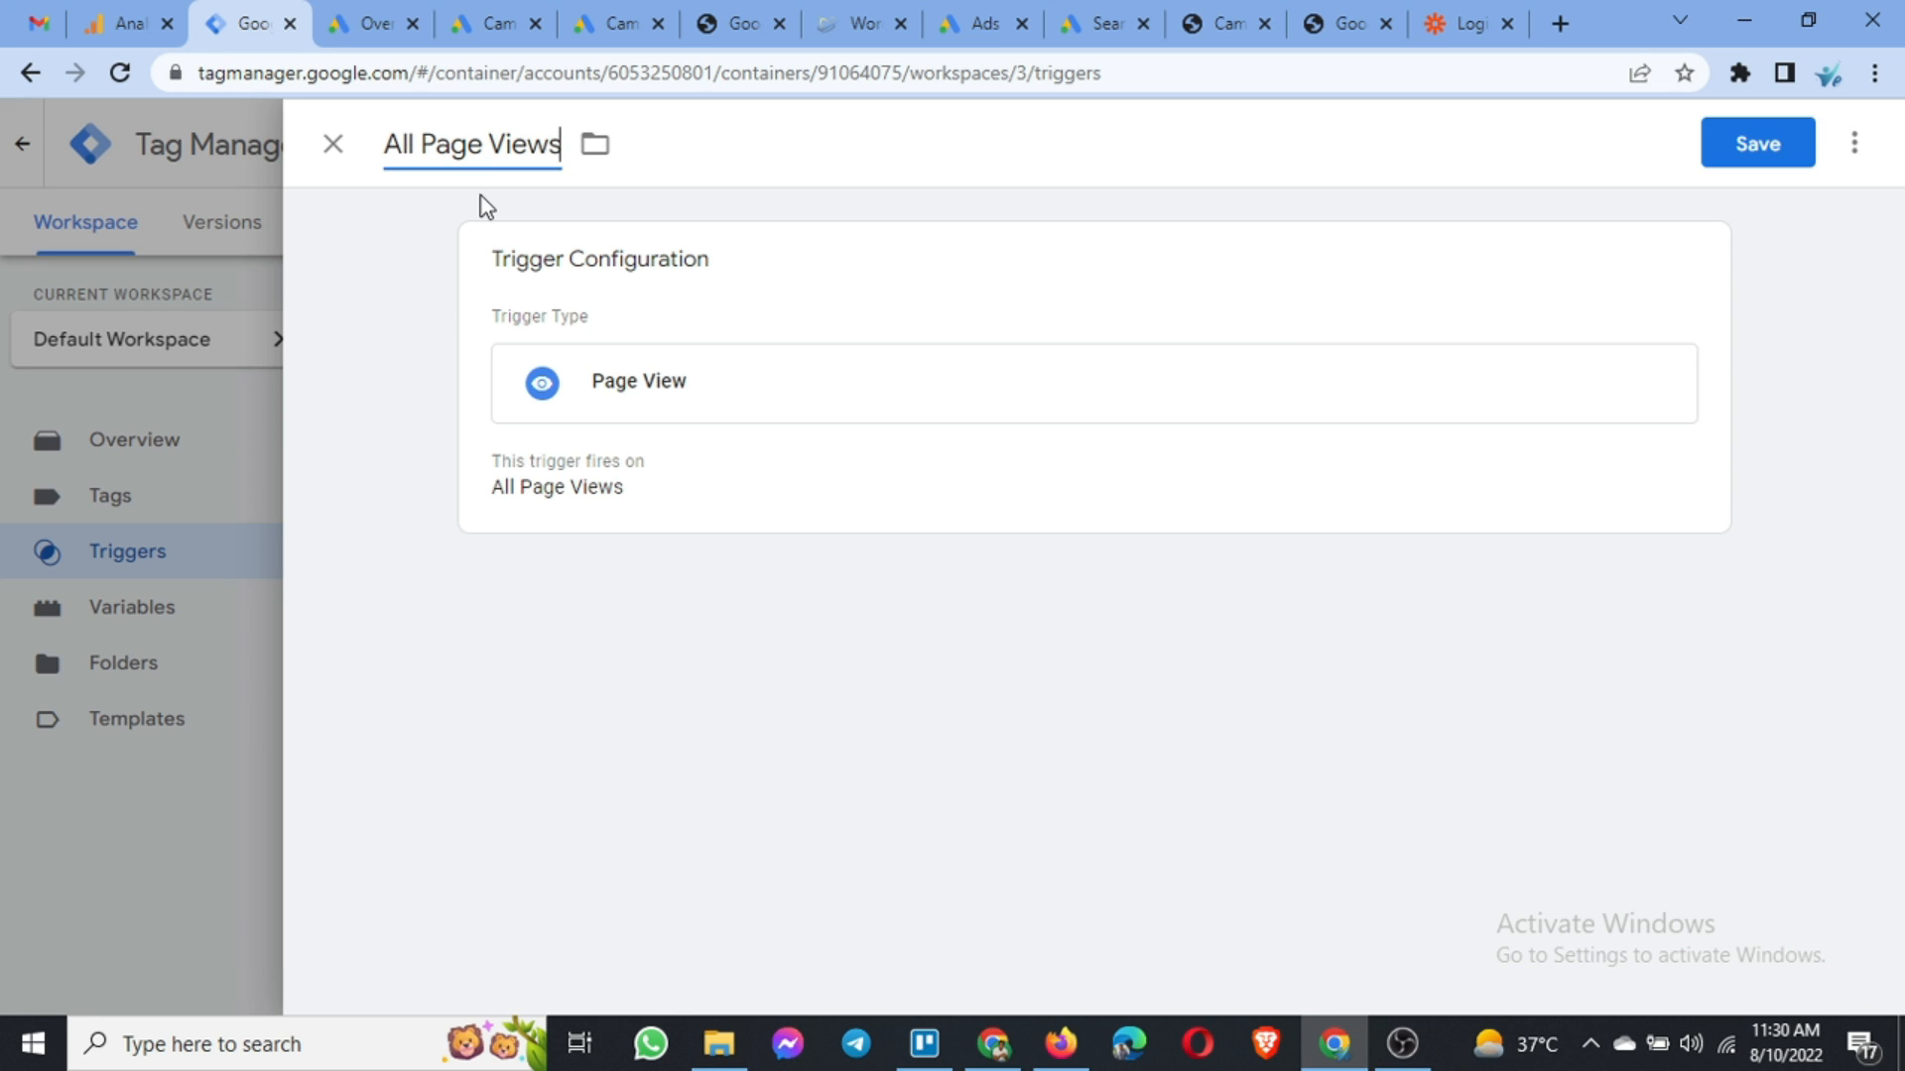
left_click(1754, 150)
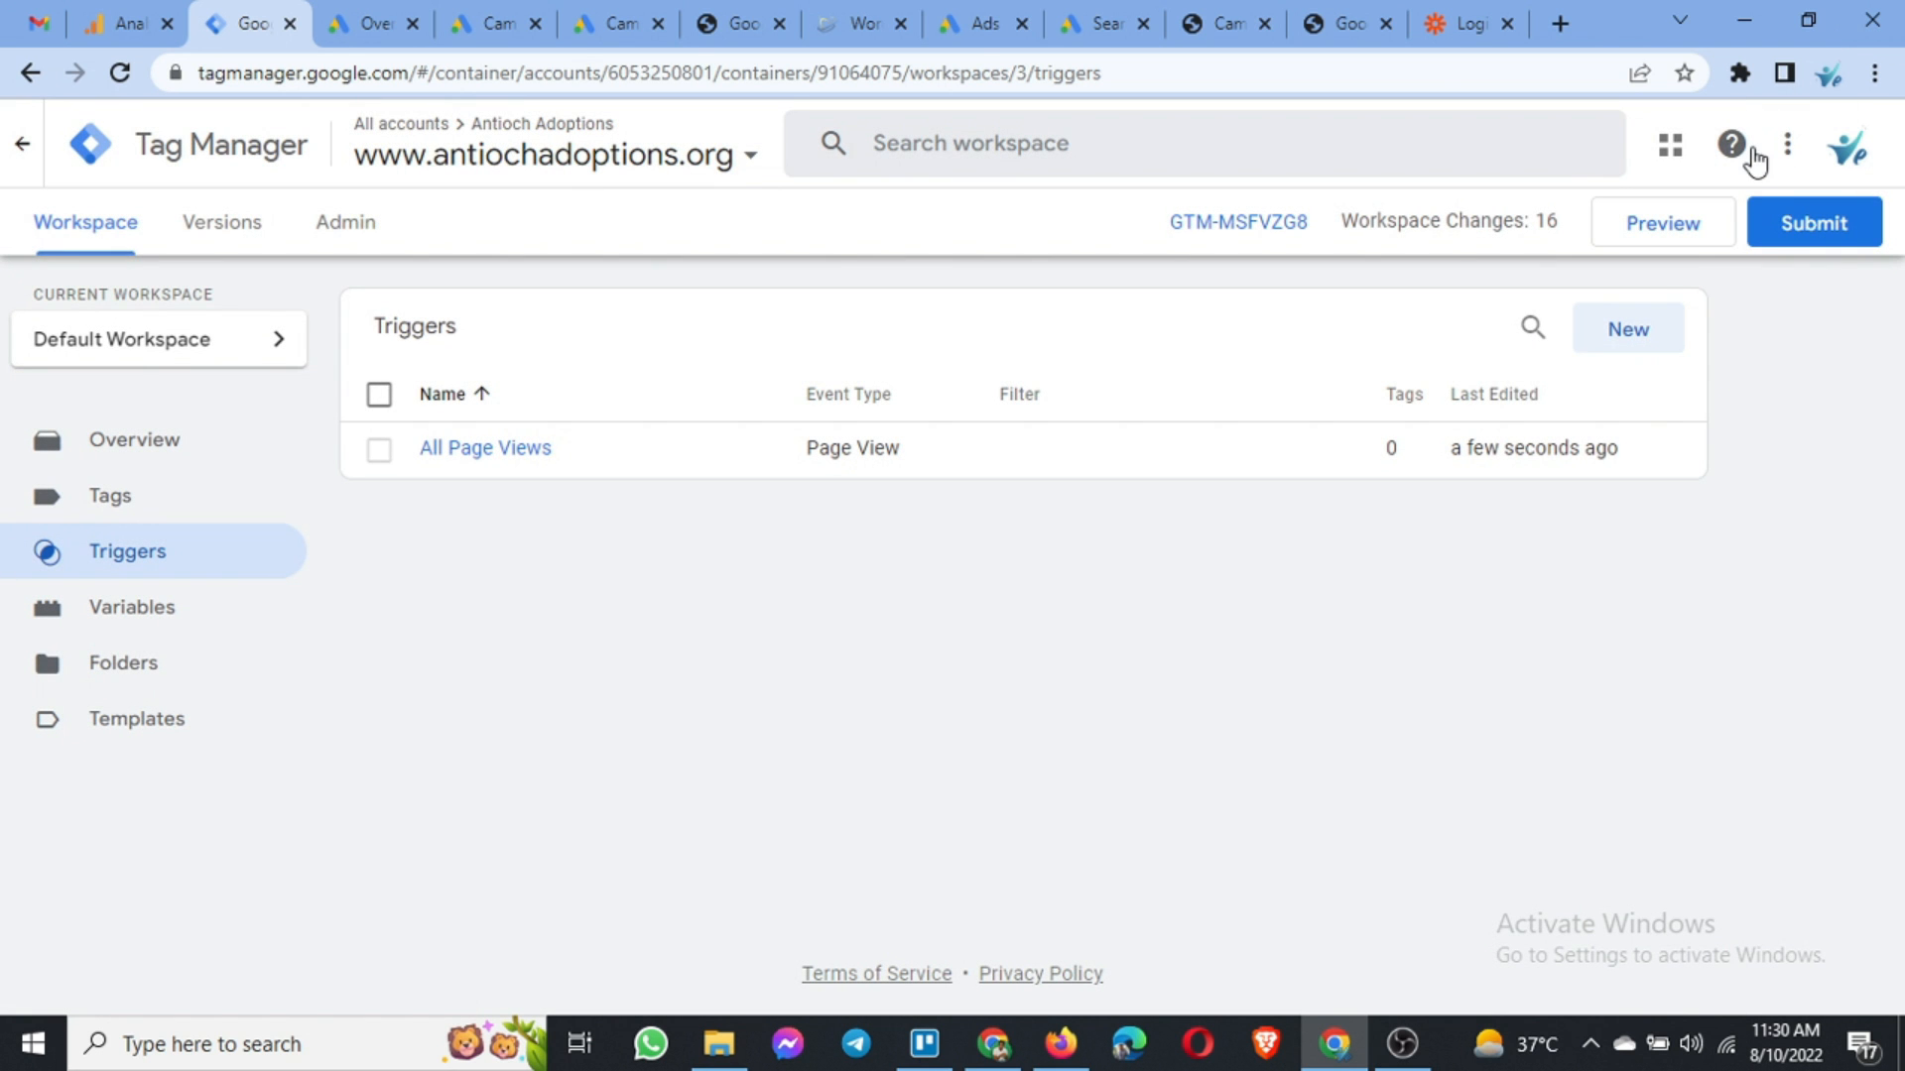
Step: Start another new trigger using the Form Submission type, firing on all forms
left_click(1630, 350)
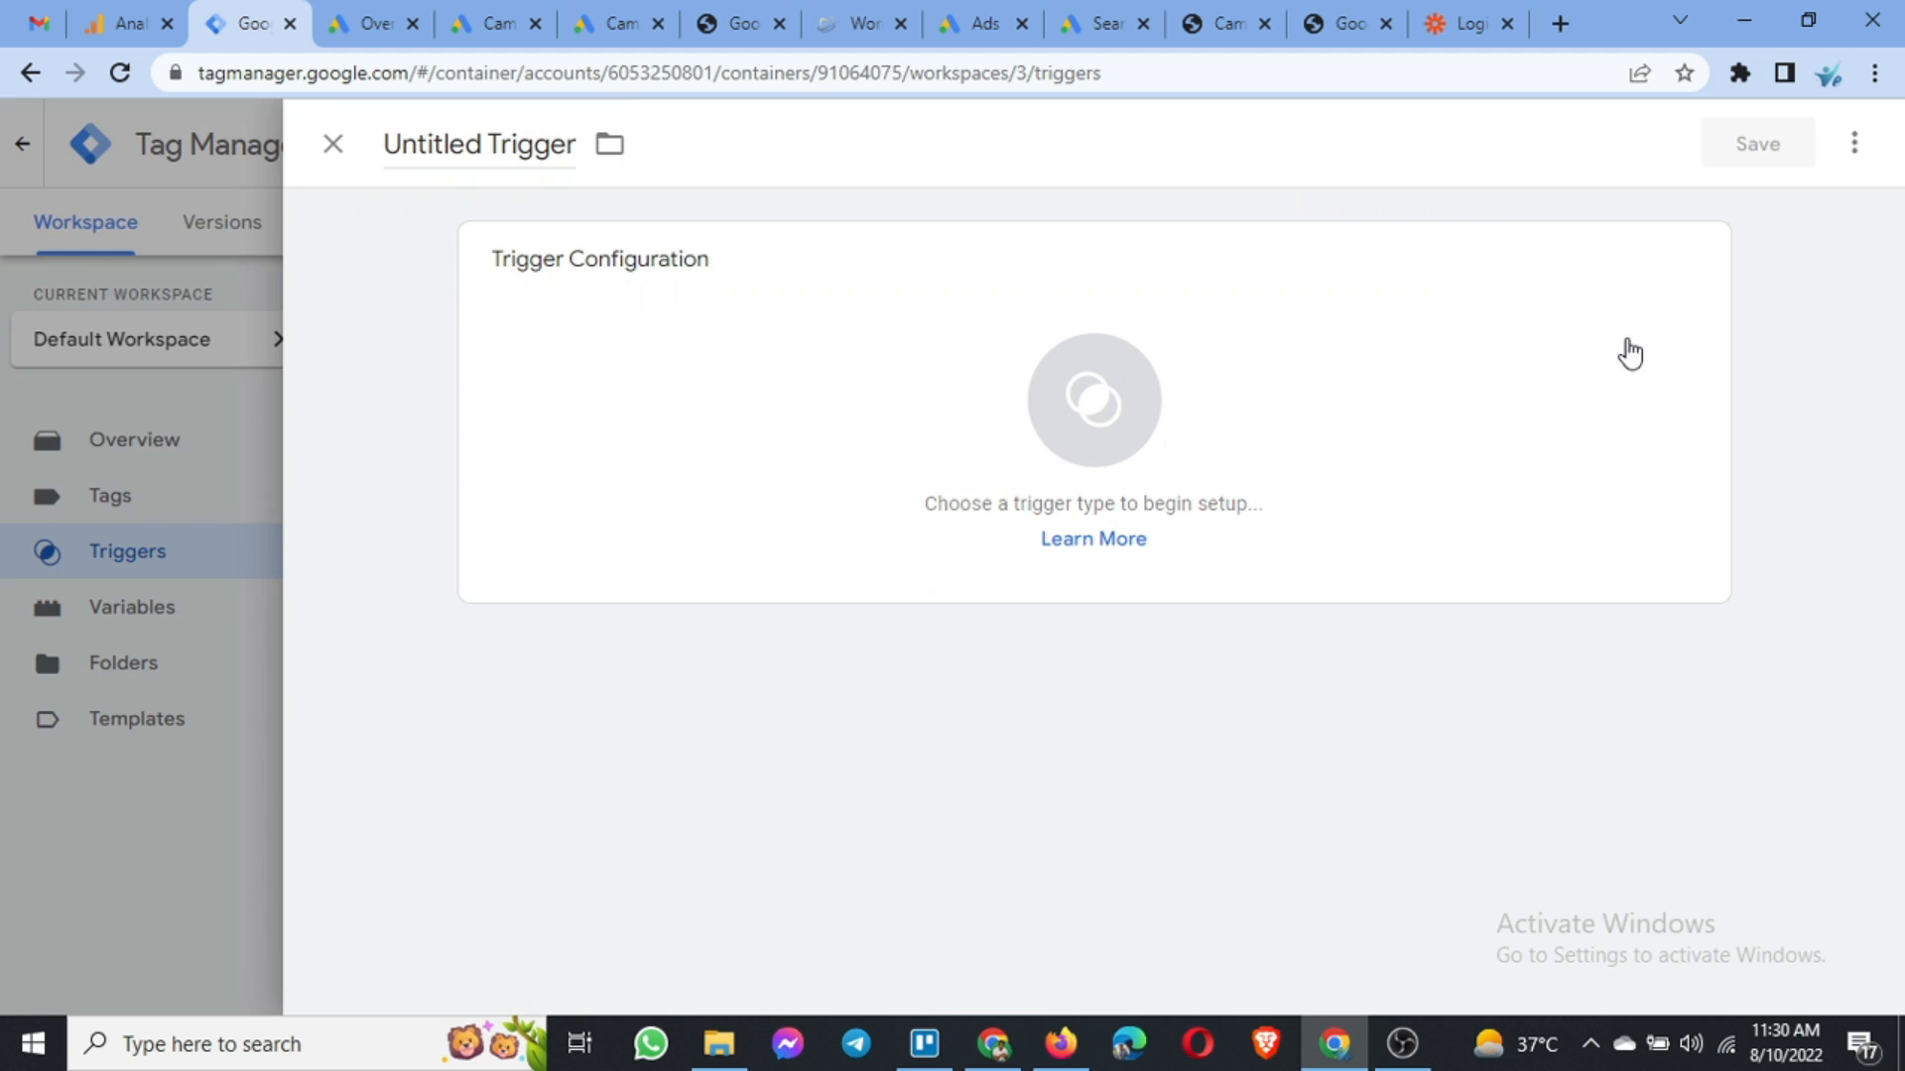
left_click(1221, 370)
scroll(1493, 516, "down", 3)
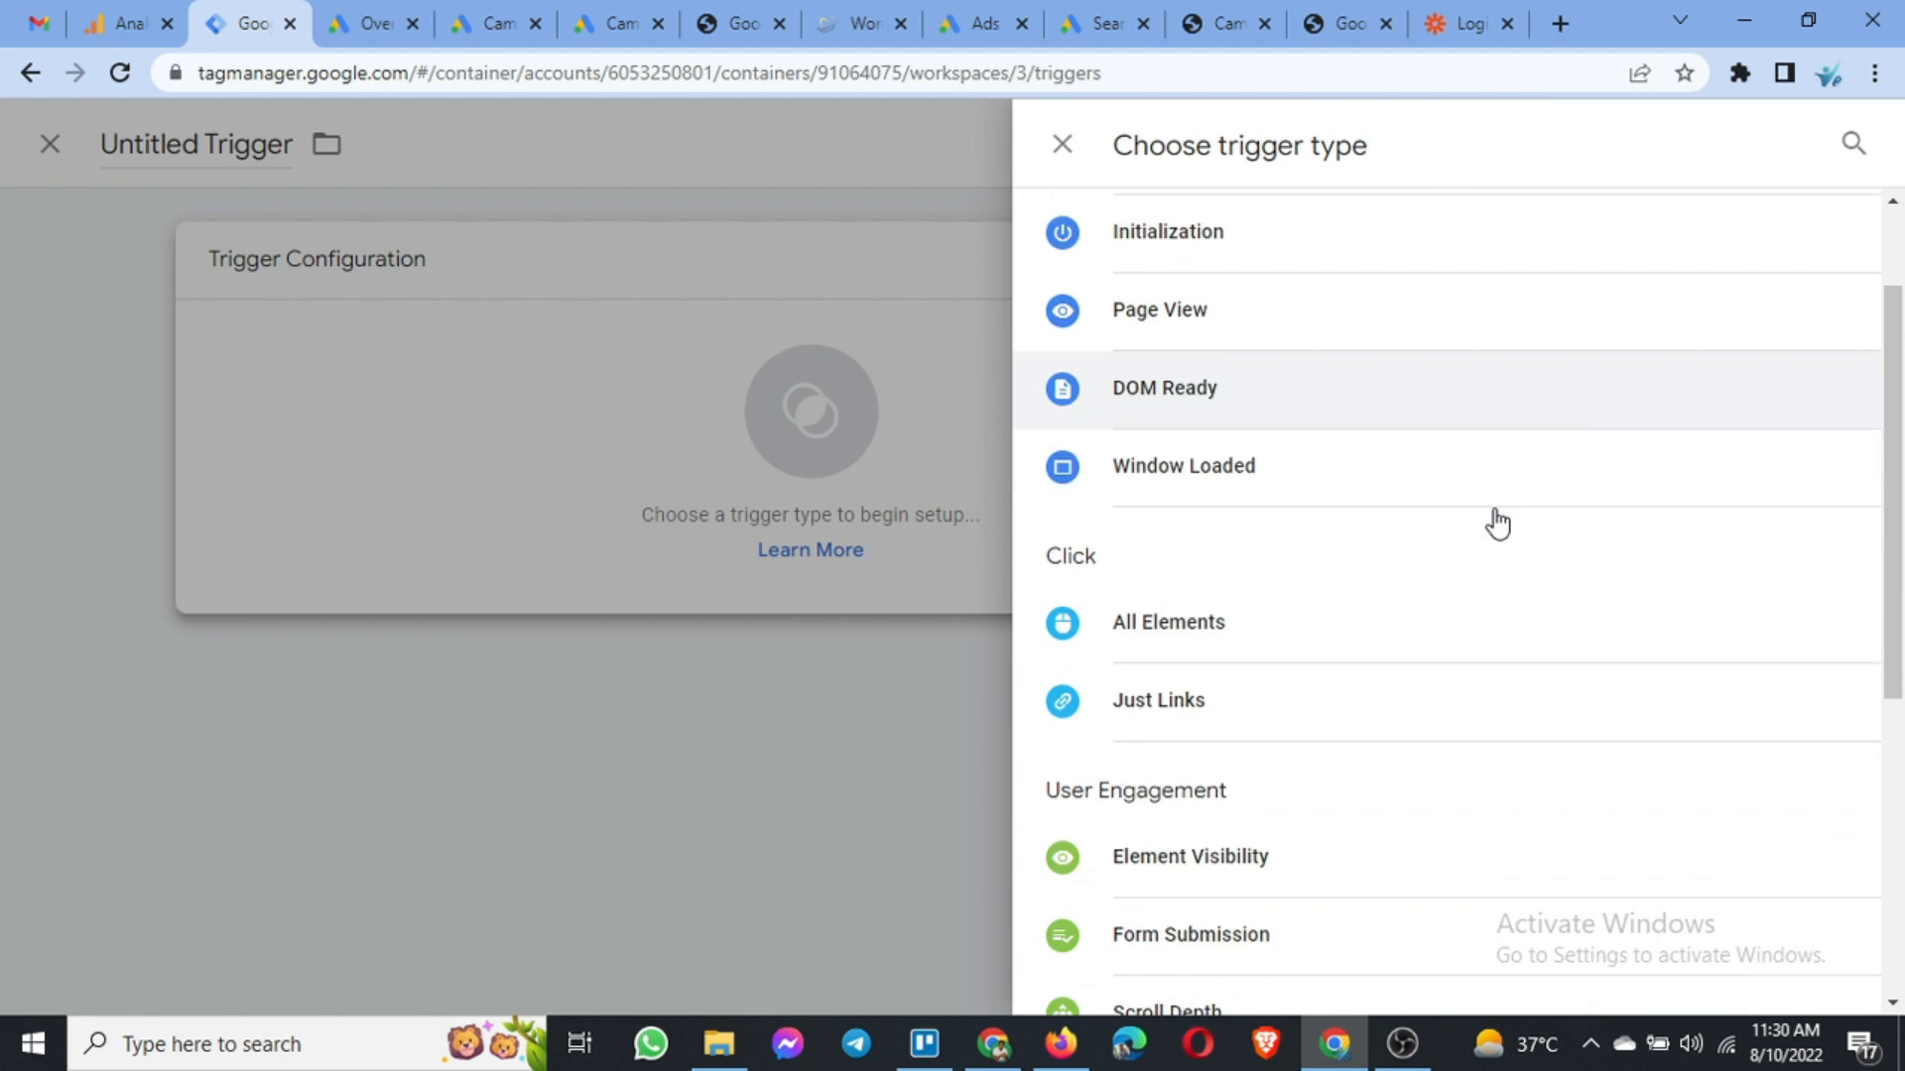
scroll(1488, 531, "down", 2)
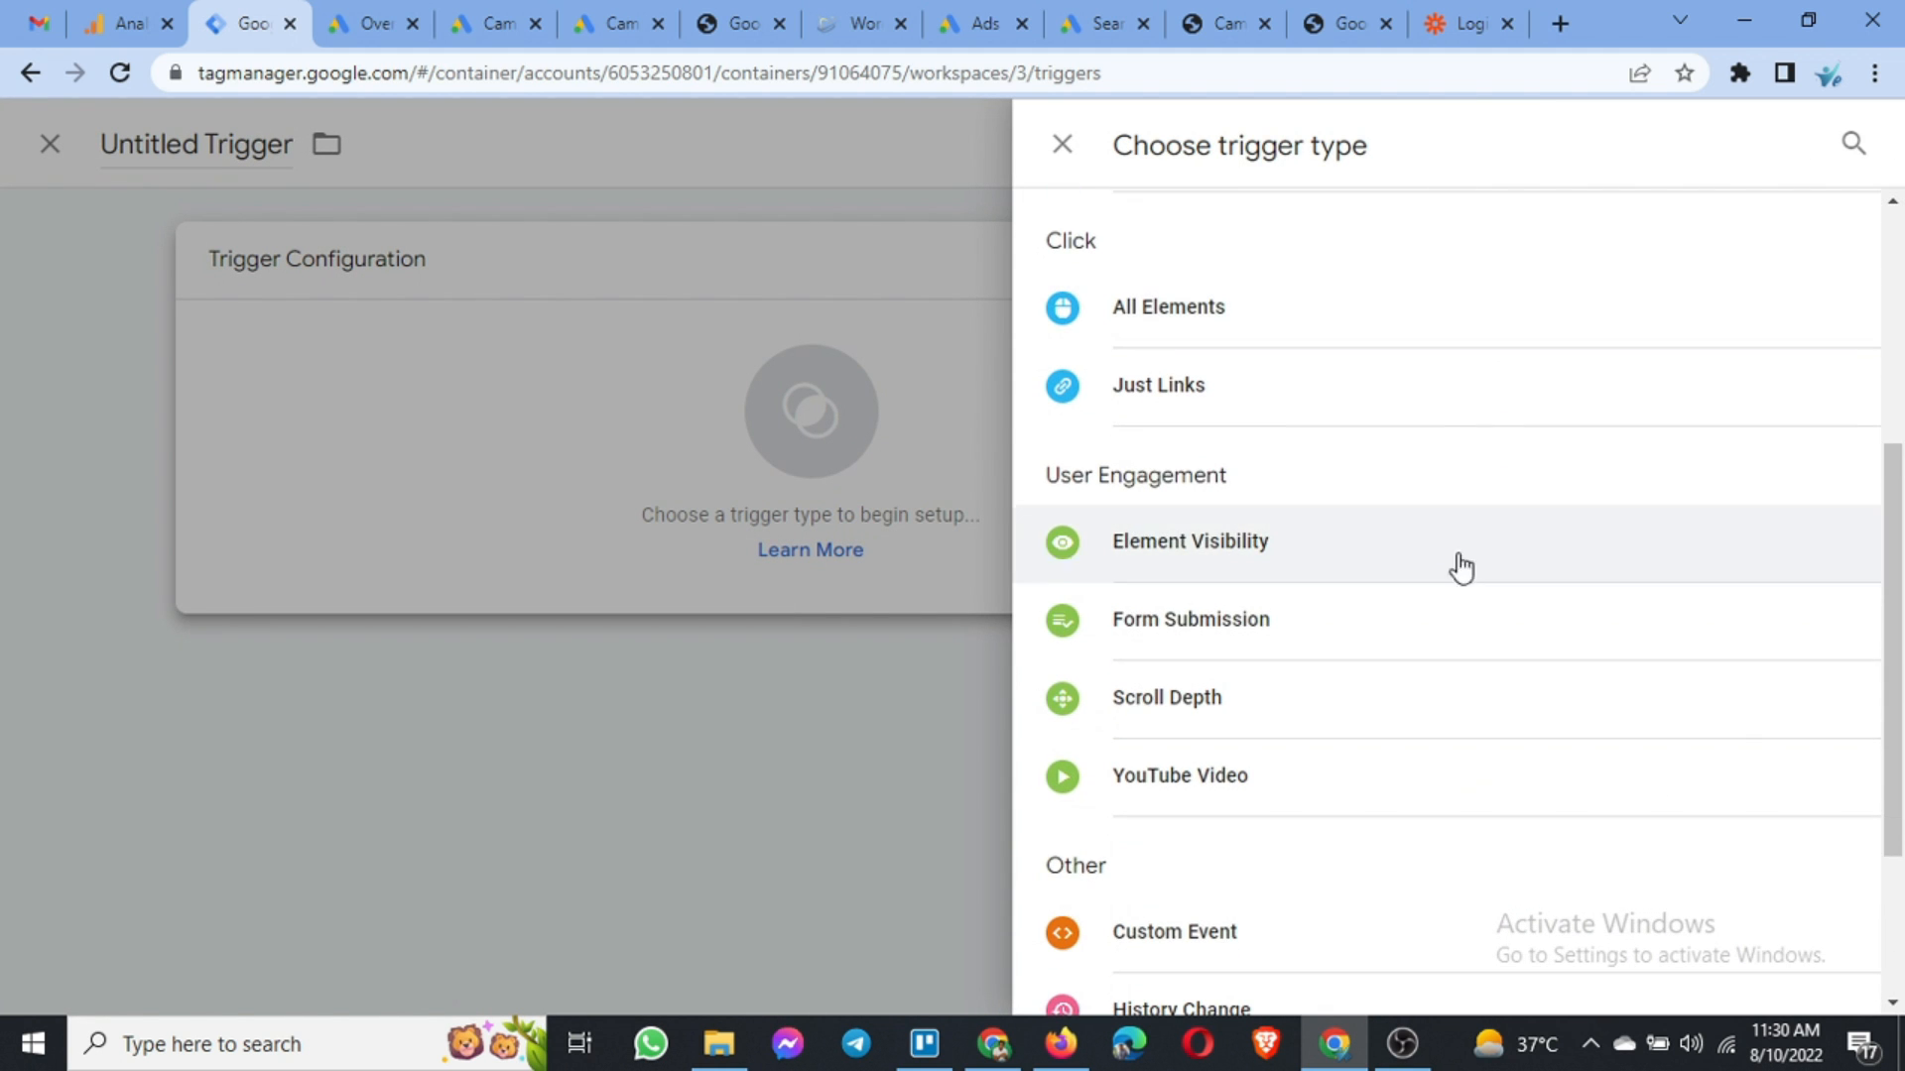
left_click(1249, 633)
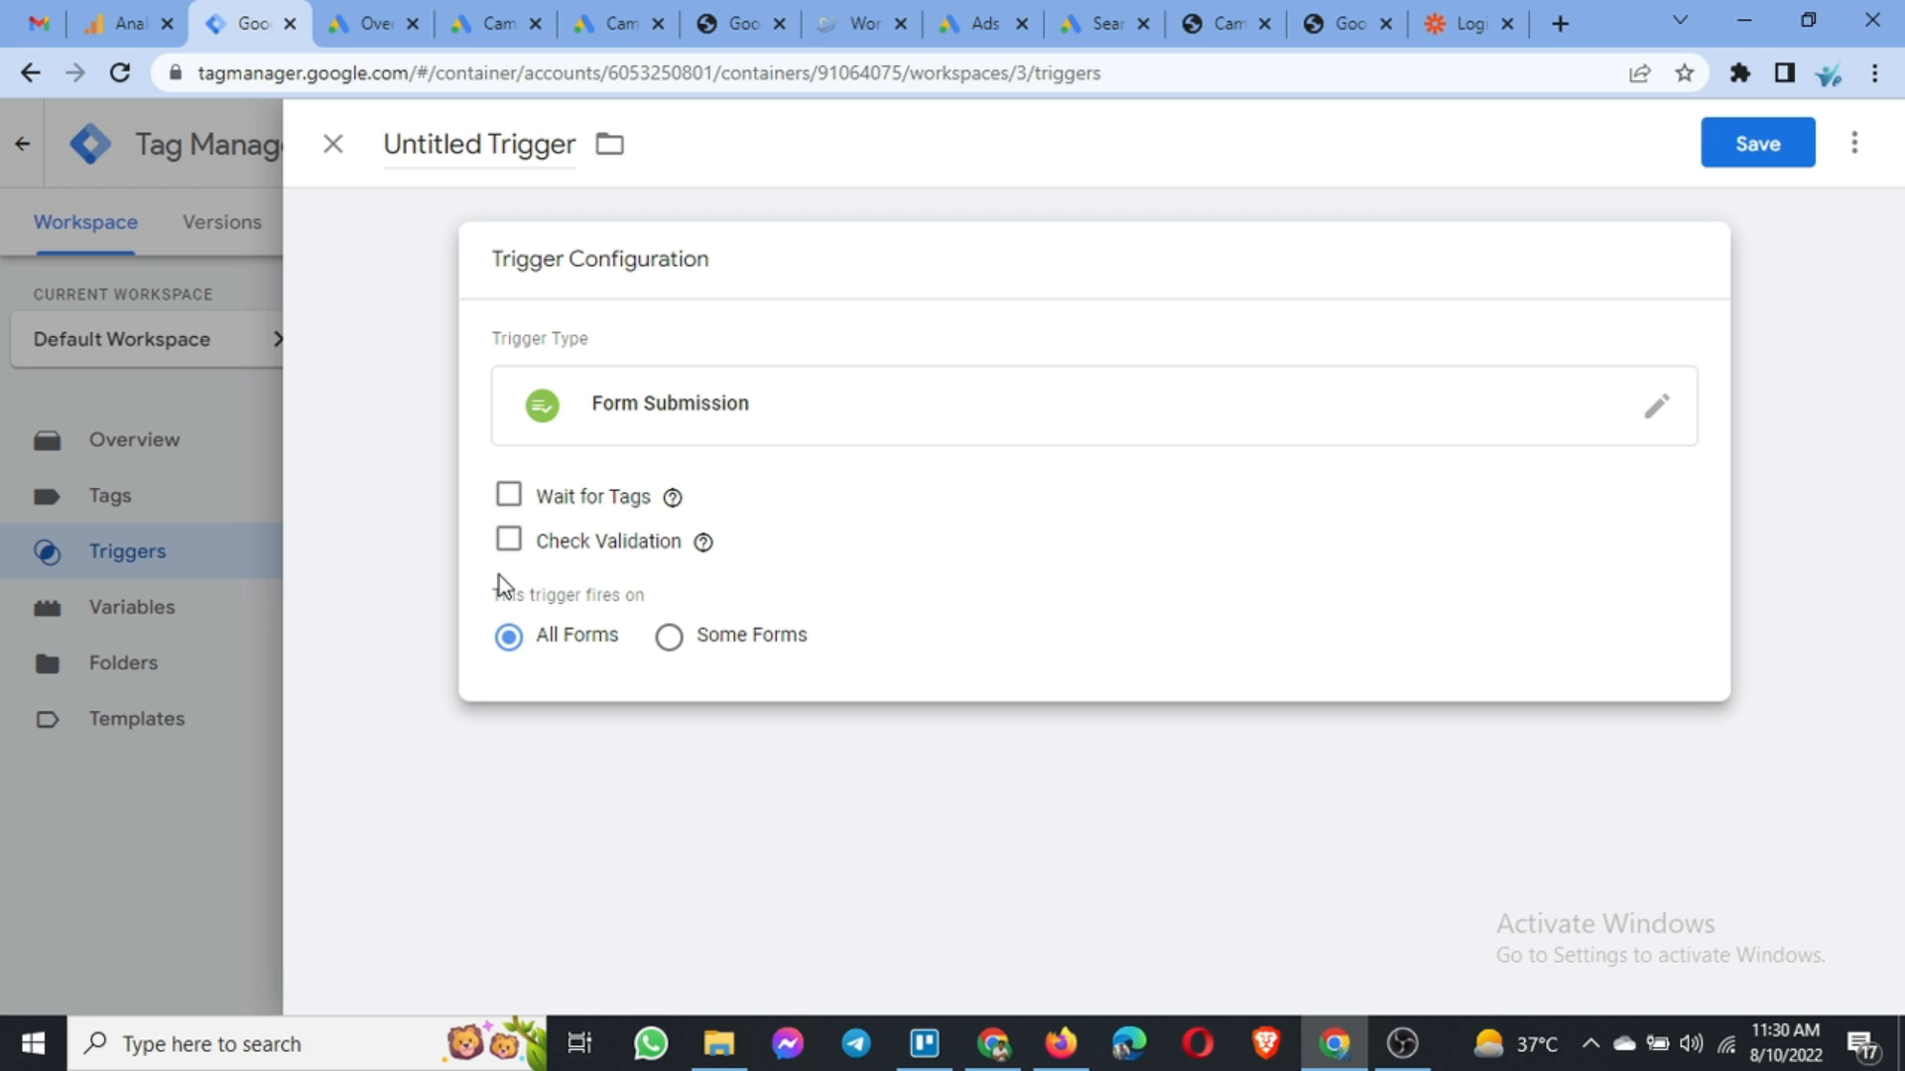
left_click(508, 498)
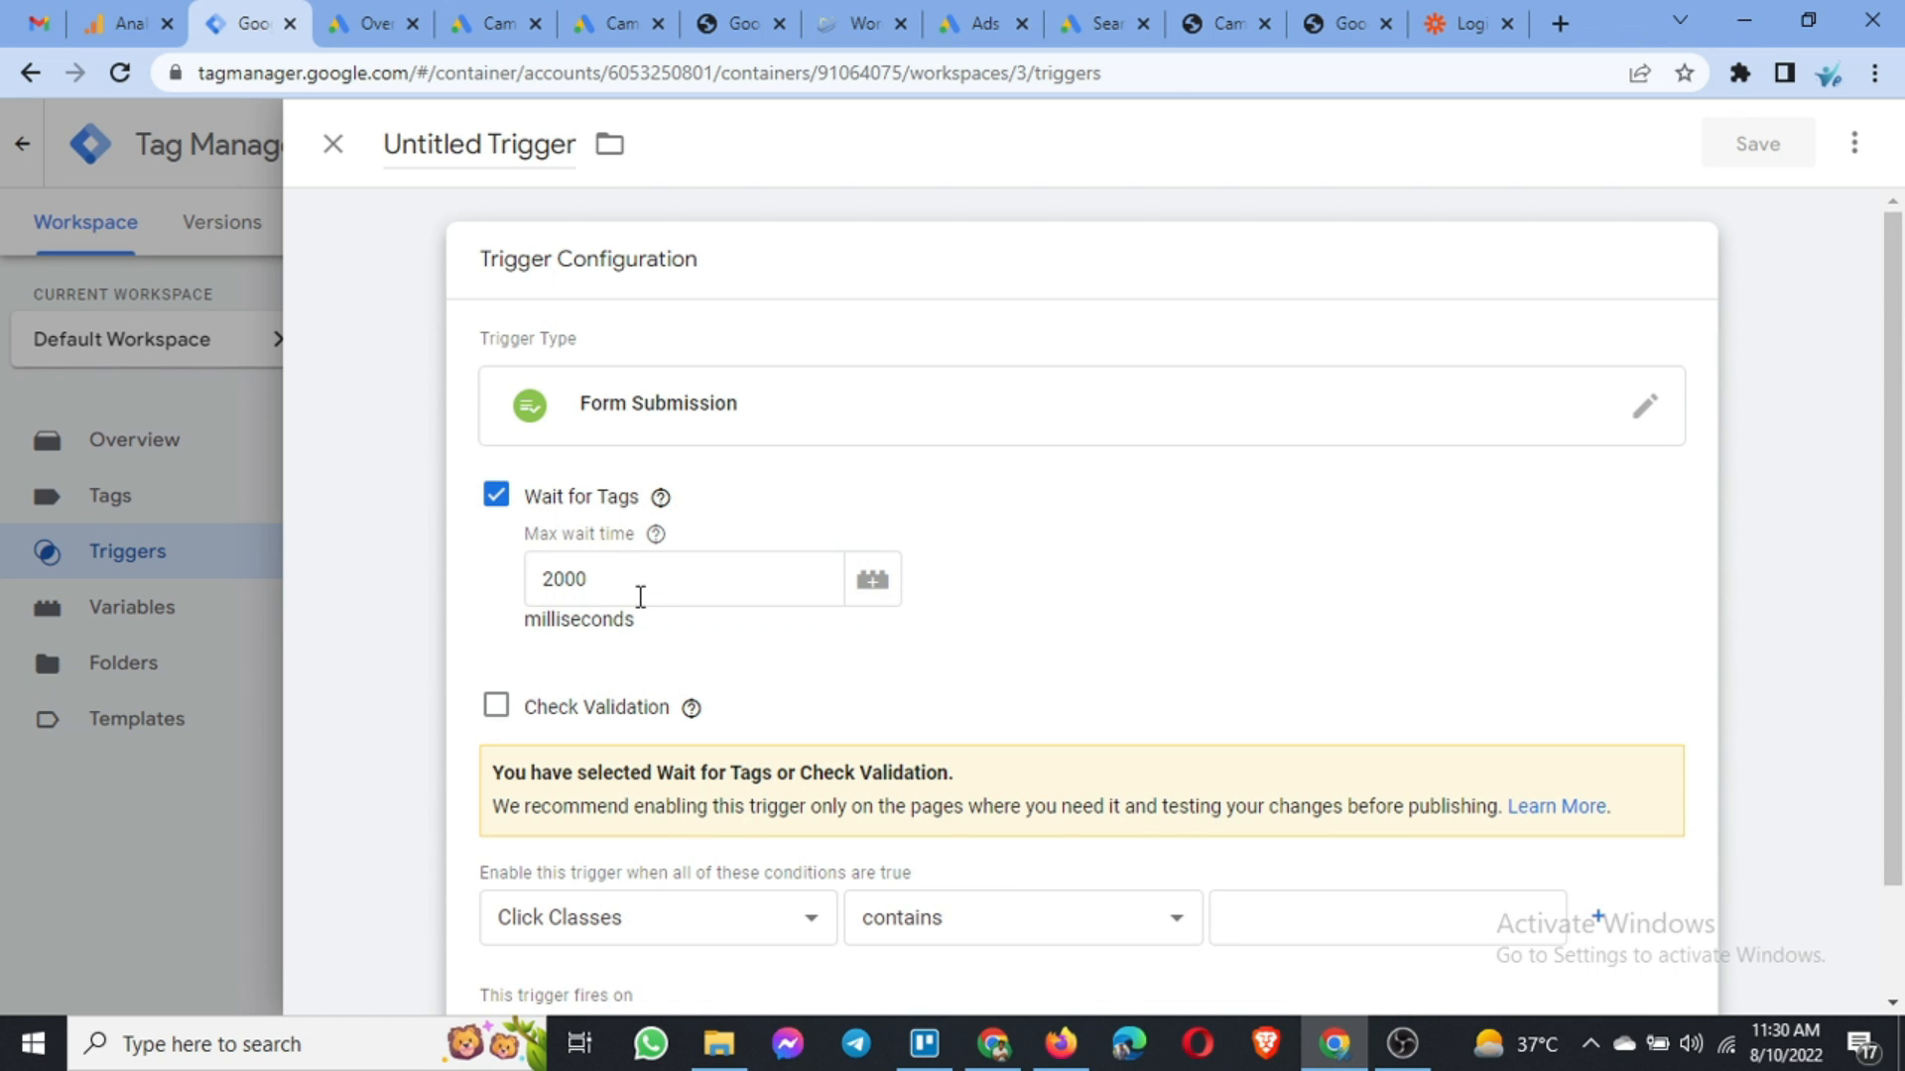
left_click(497, 501)
left_click(508, 544)
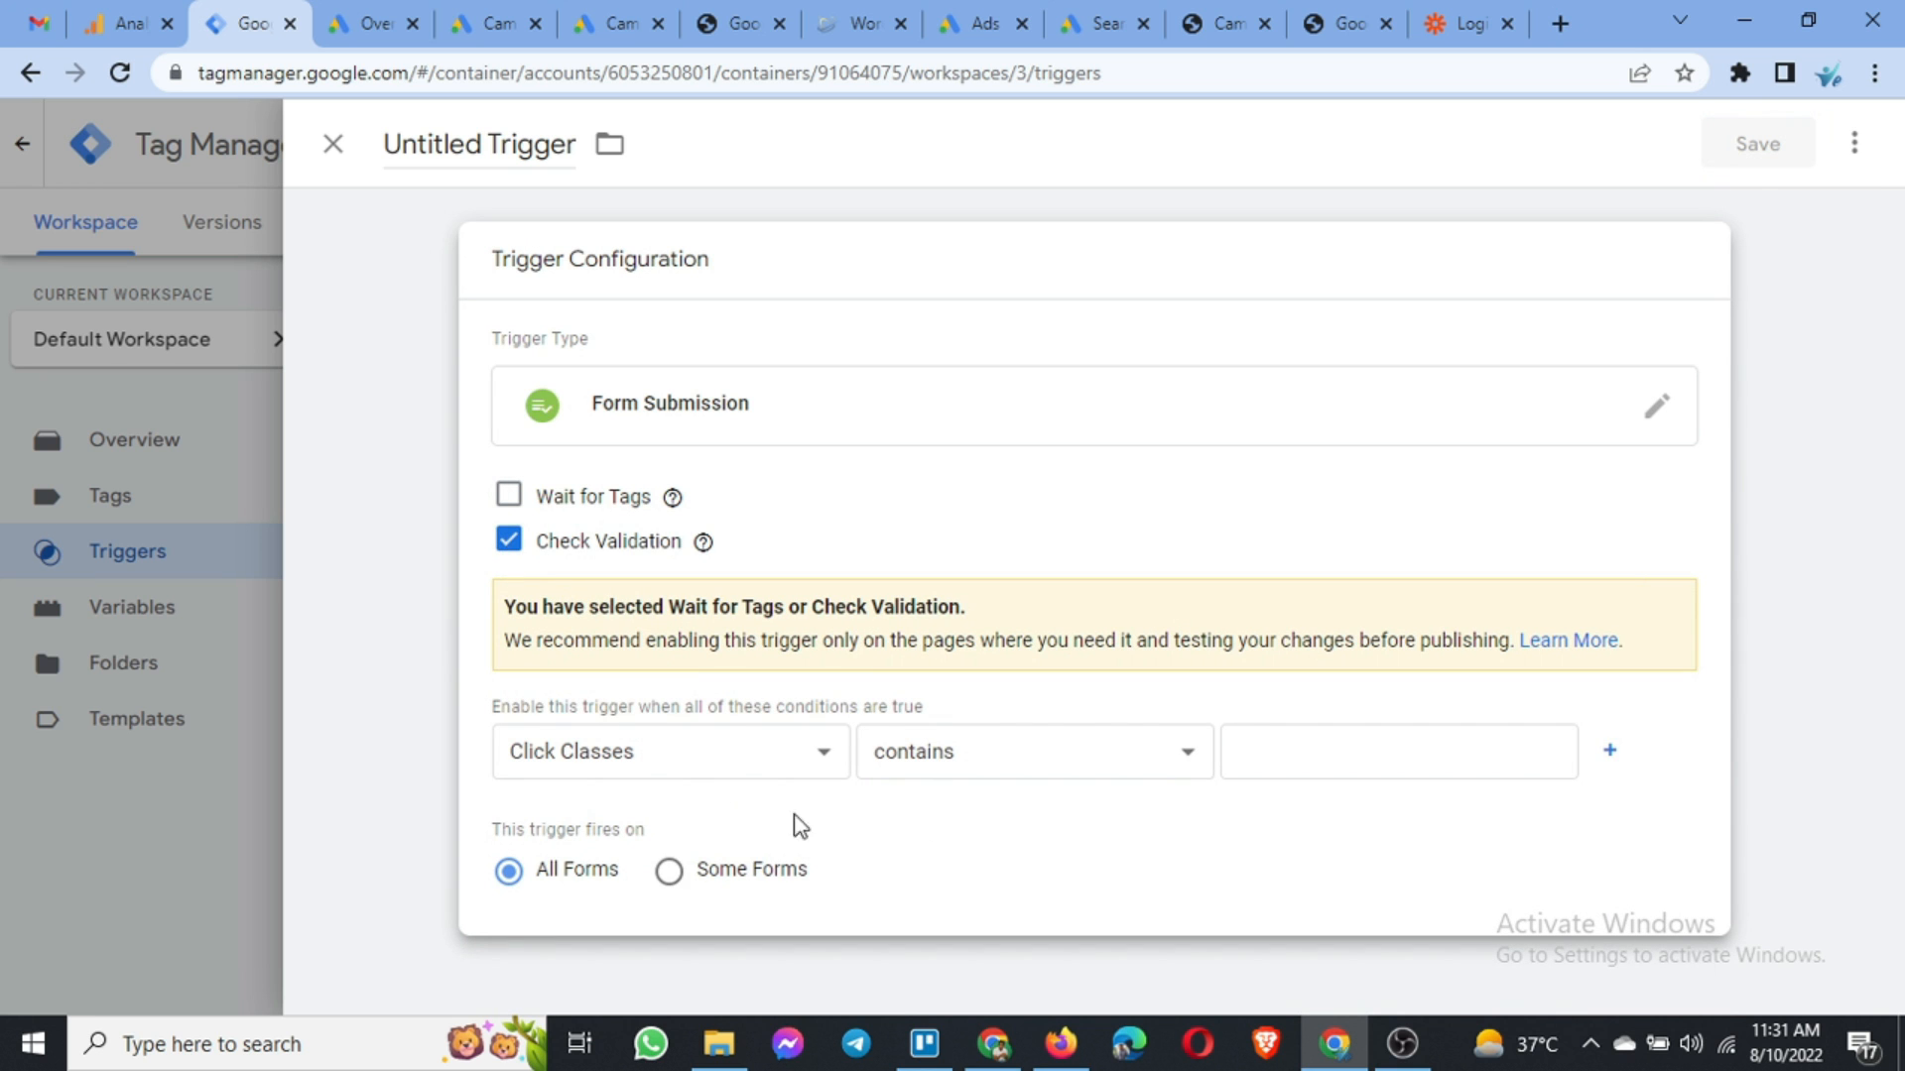
left_click(665, 771)
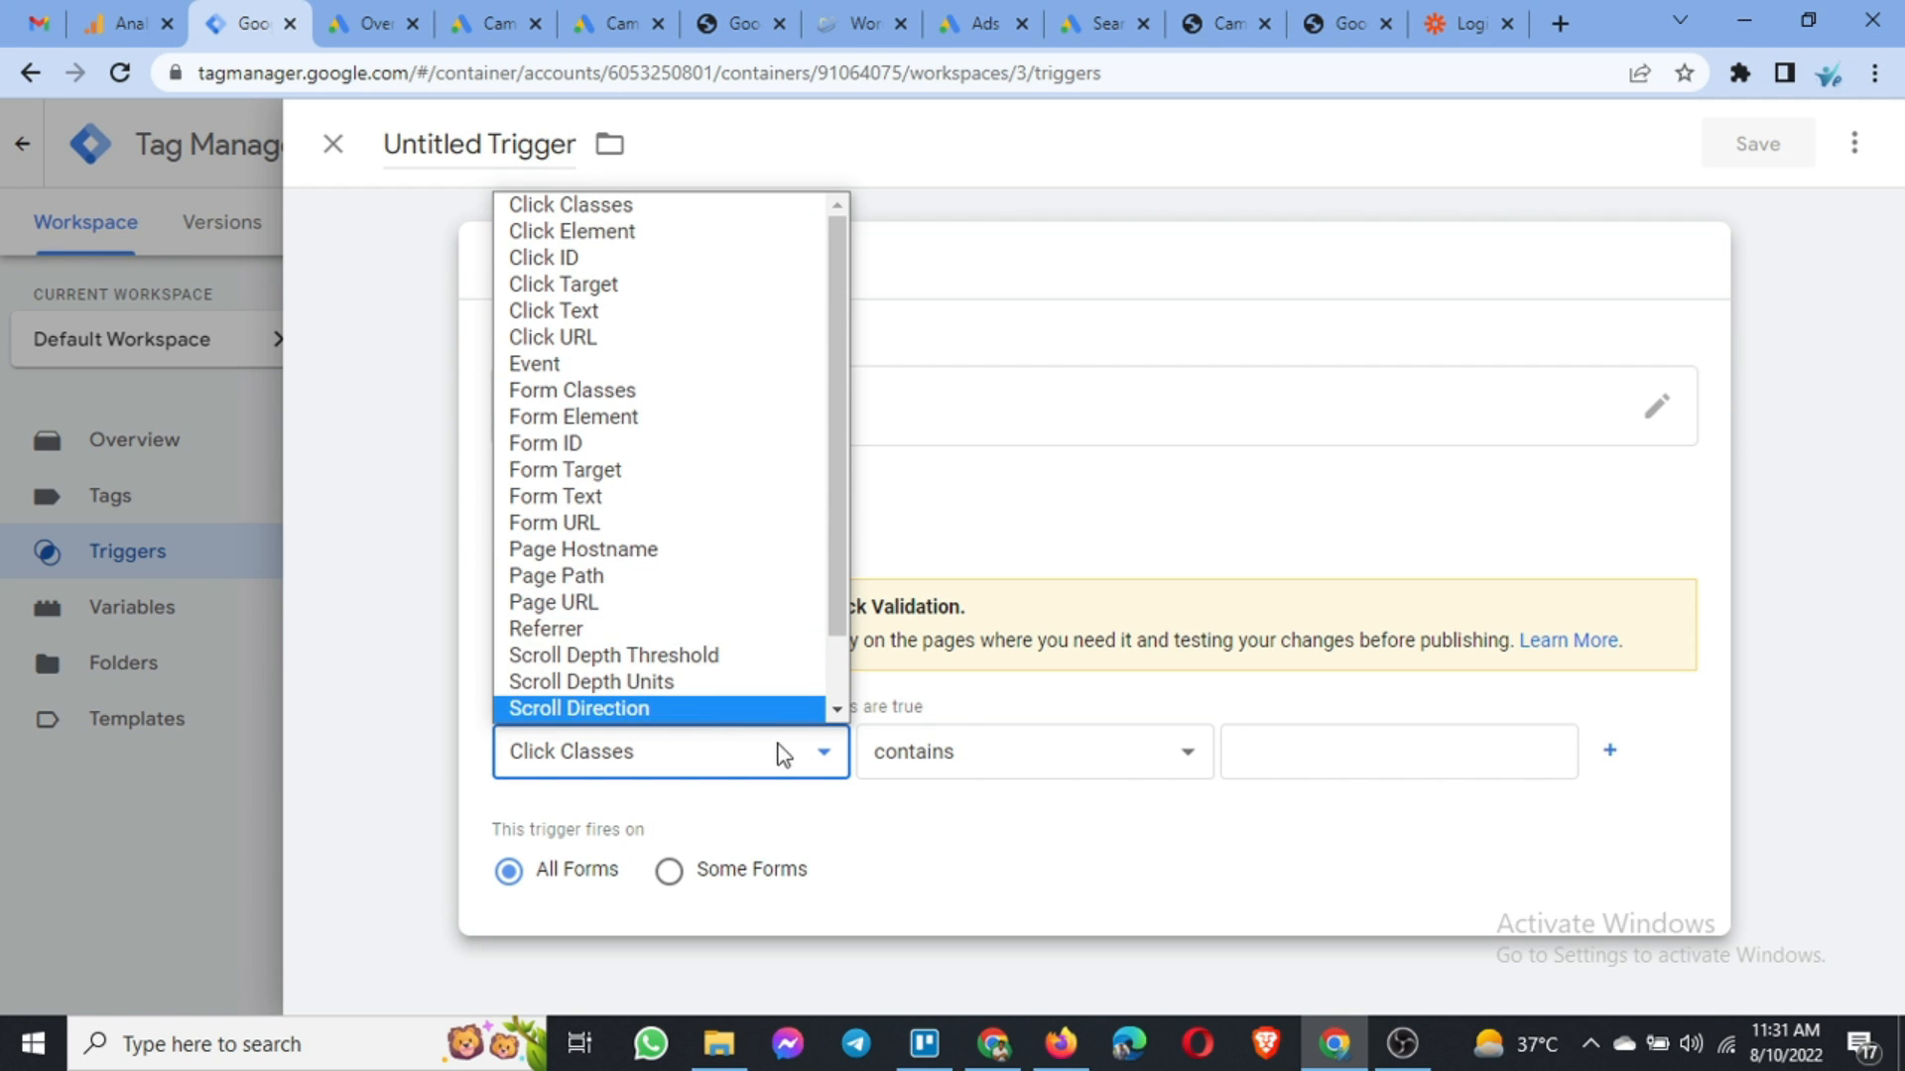
left_click(1028, 868)
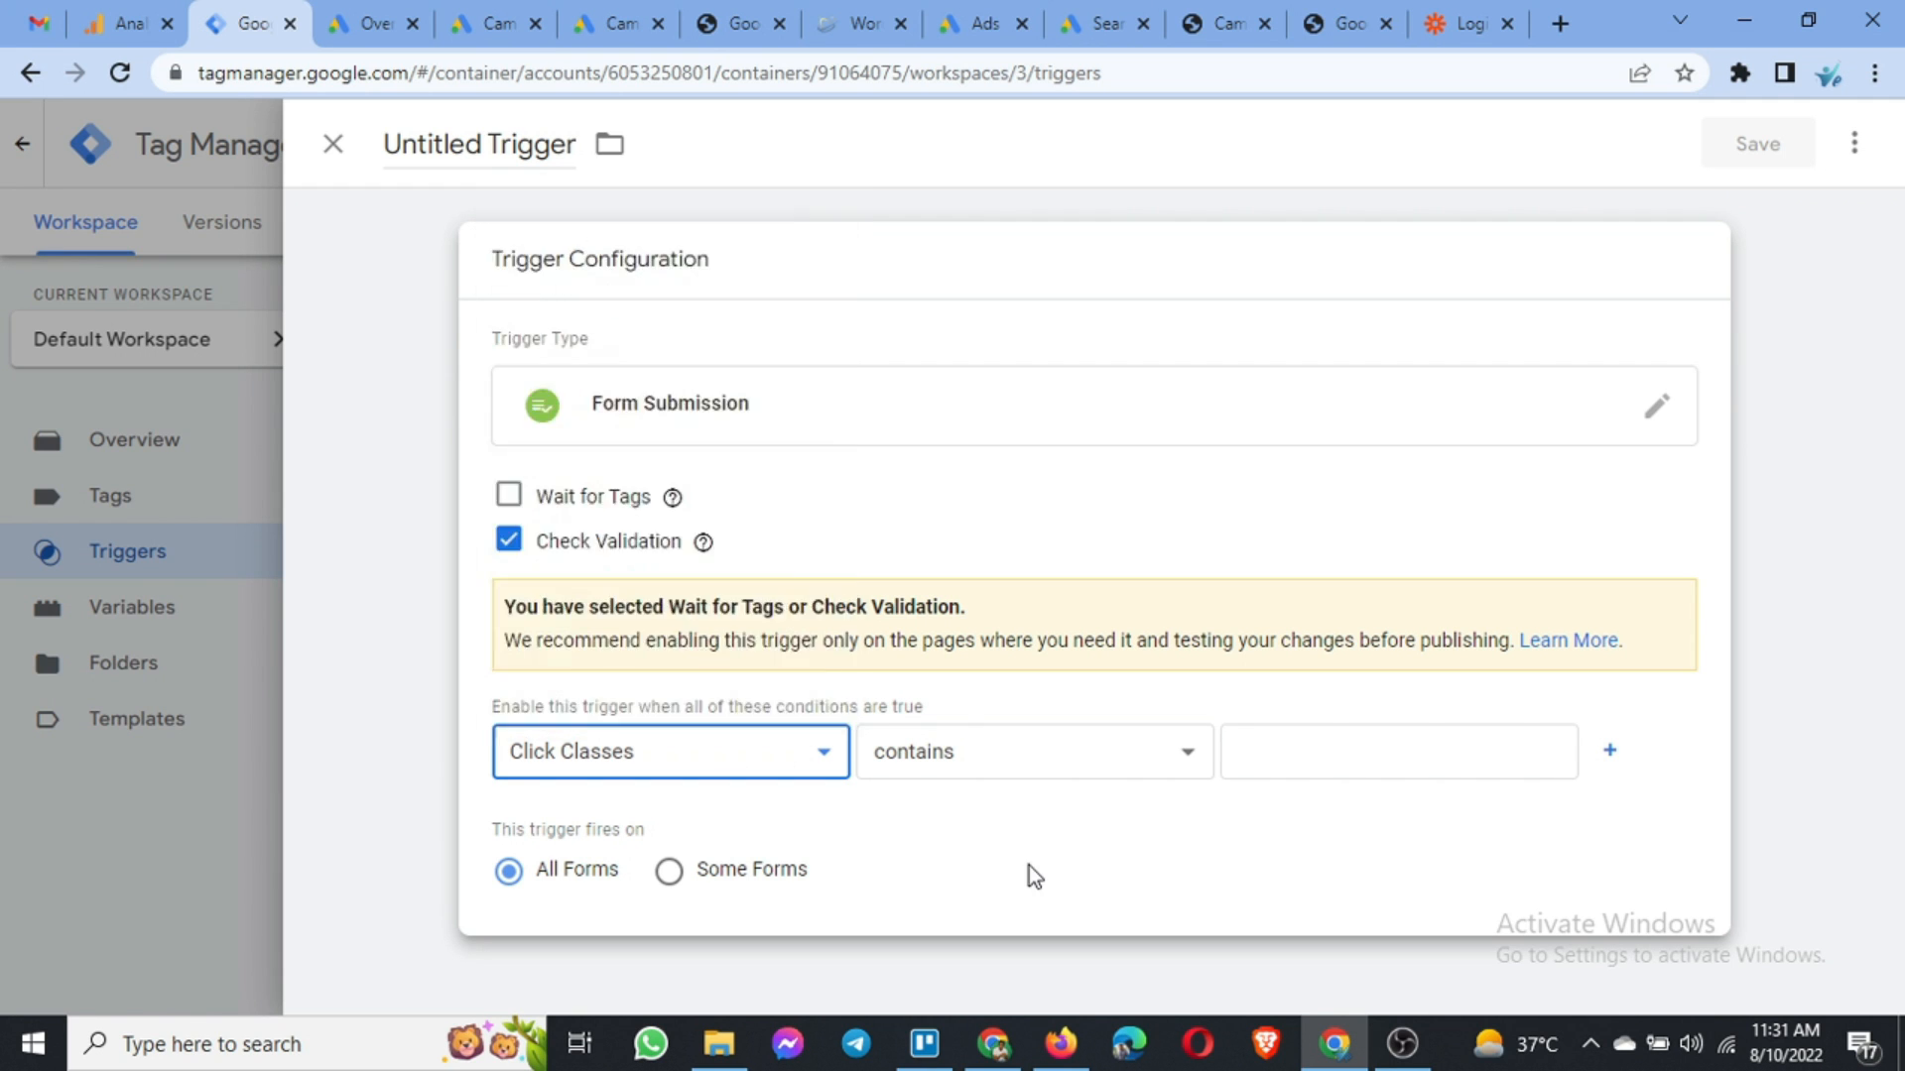
left_click(509, 541)
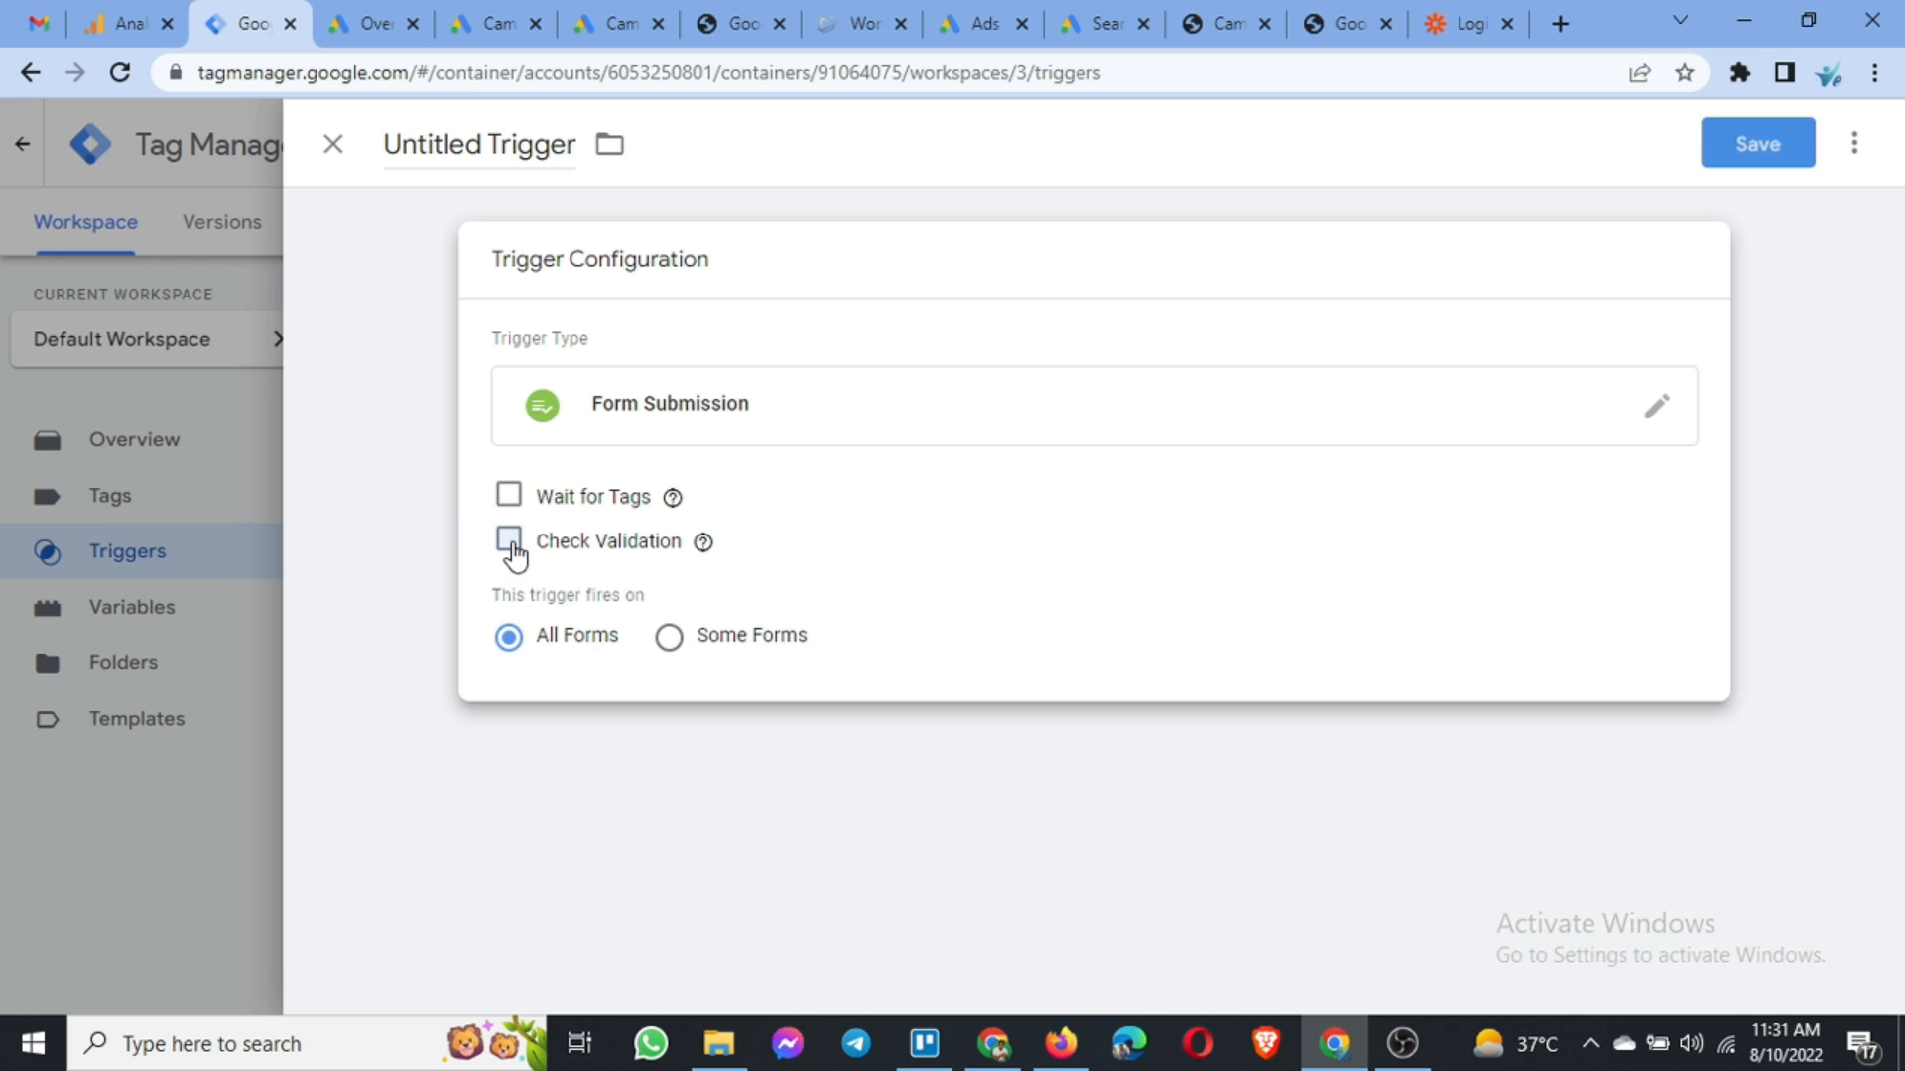
Step: Name the form trigger "All Form Submission" and save it
left_click(434, 149)
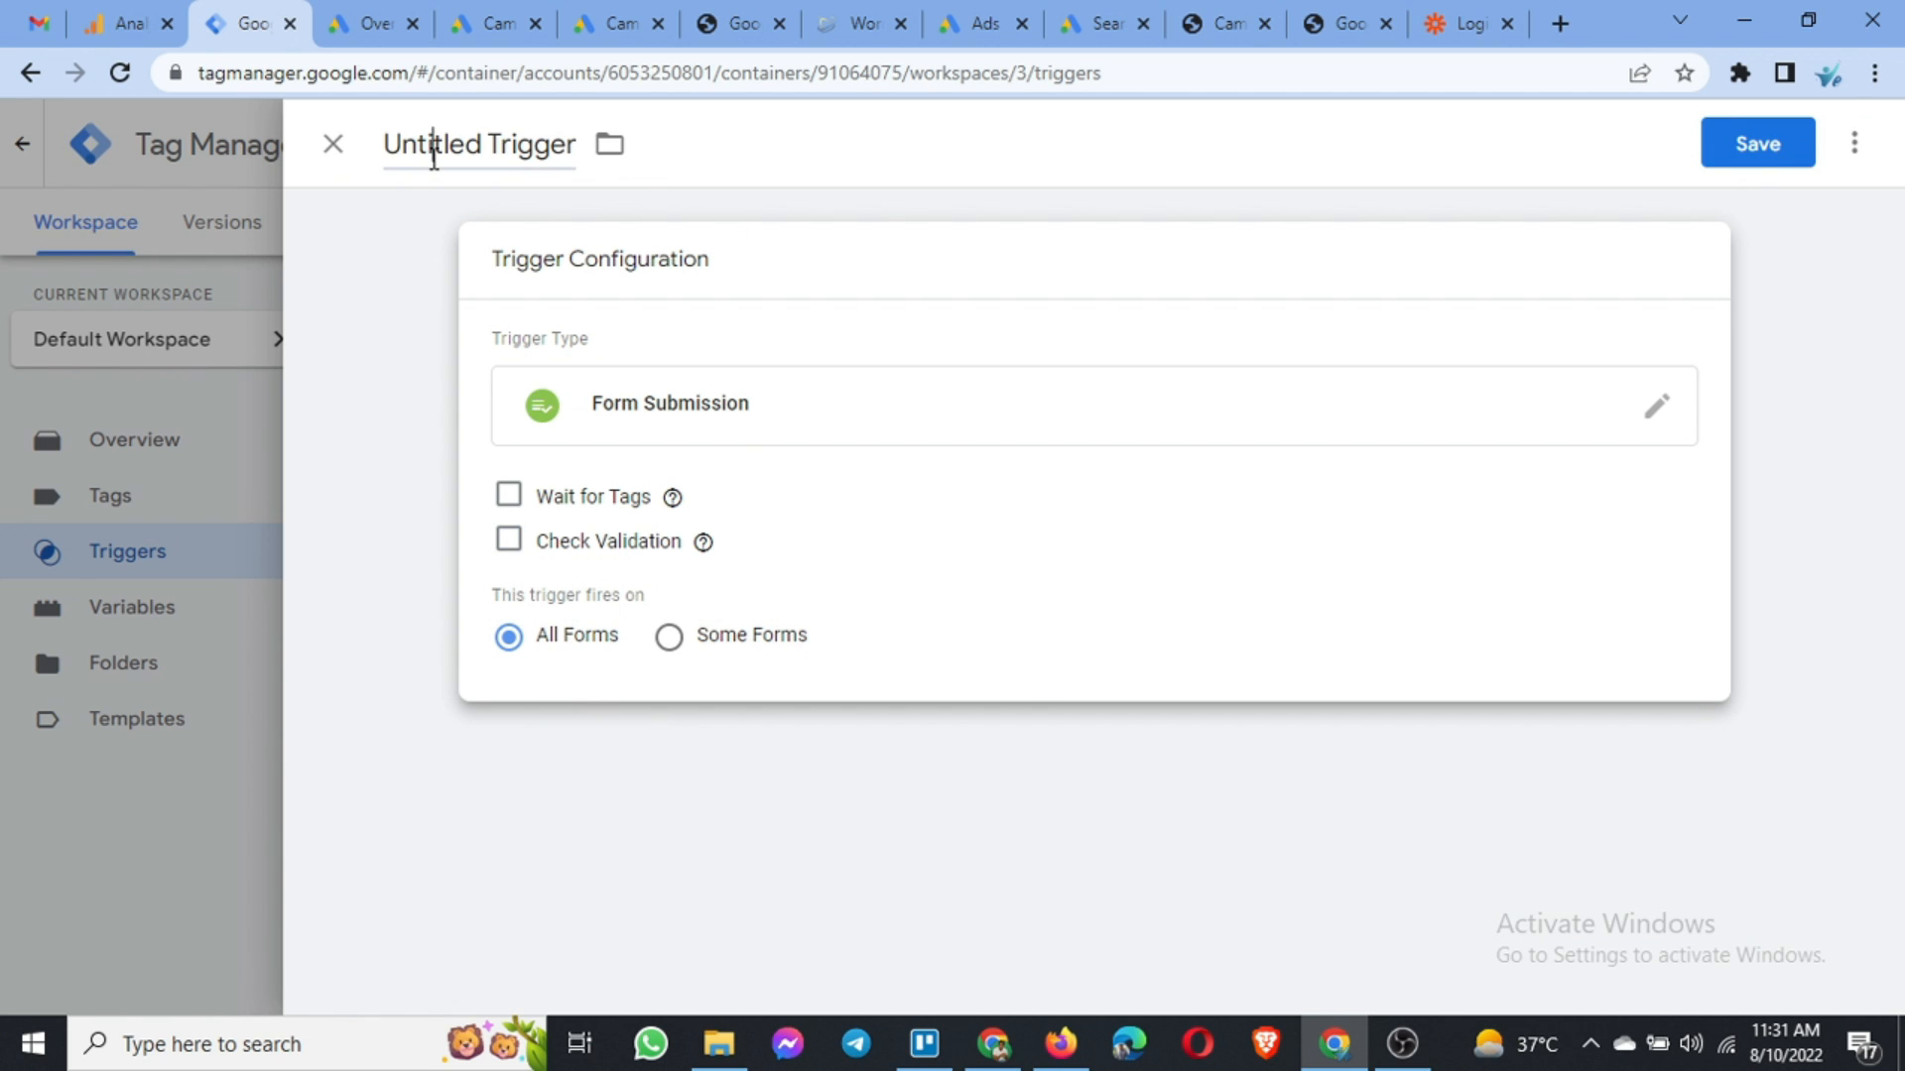
key("ctrl+a")
type("A")
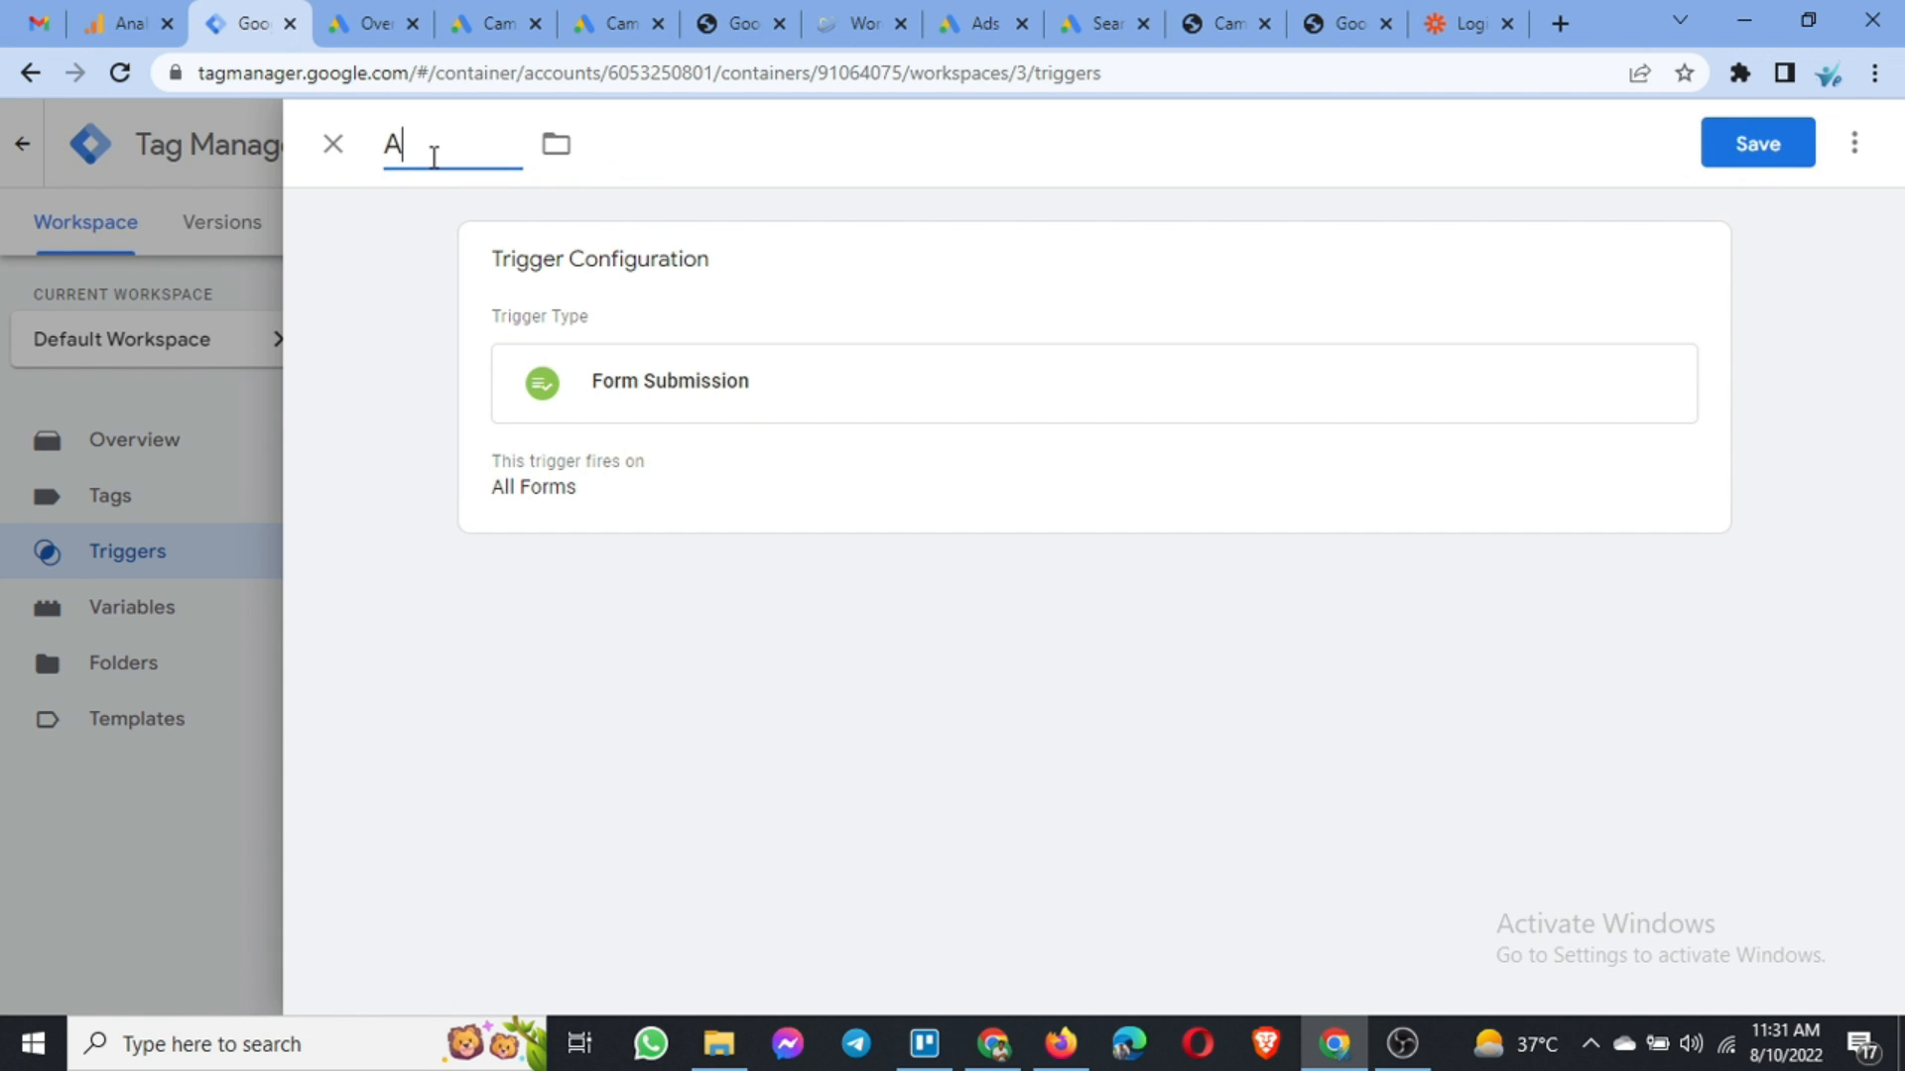
type("ll Form Submission")
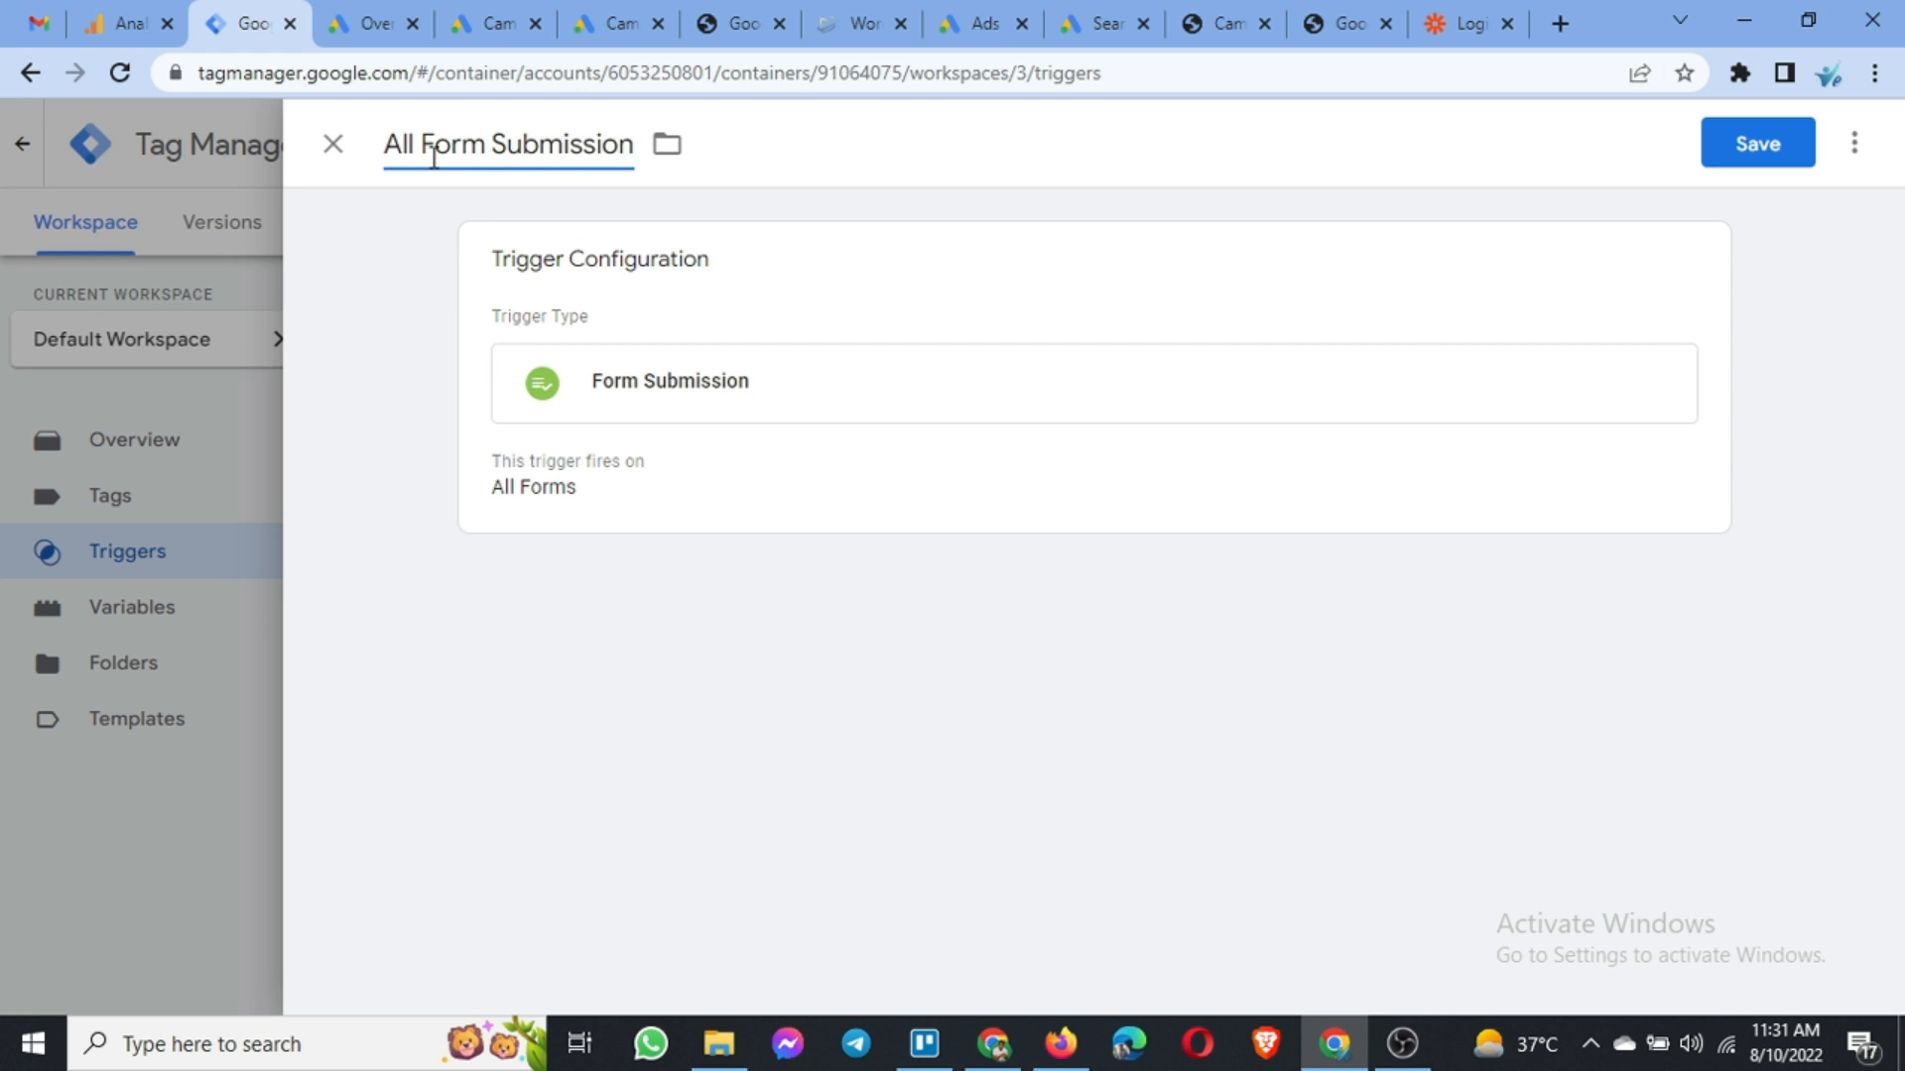
left_click(1772, 164)
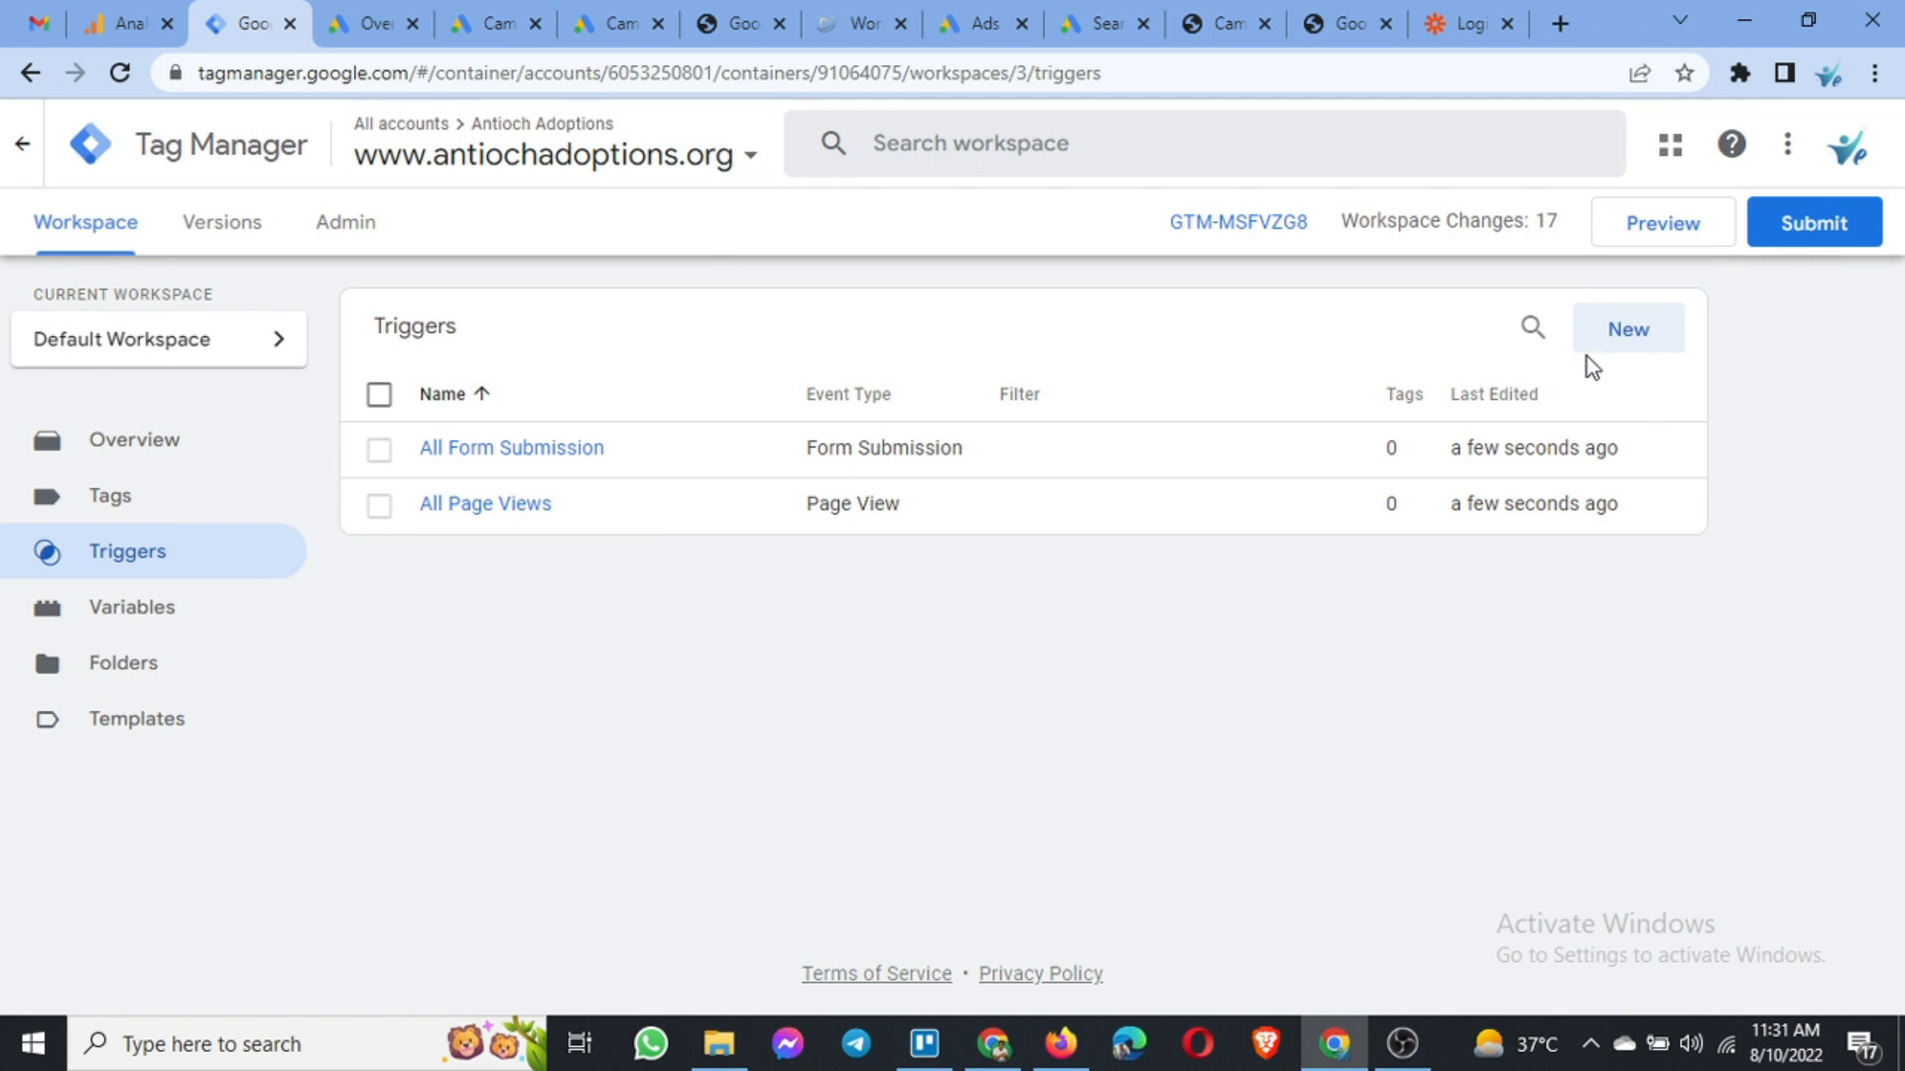
Step: Start a new click trigger of type All Elements that fires on all clicks
left_click(1603, 337)
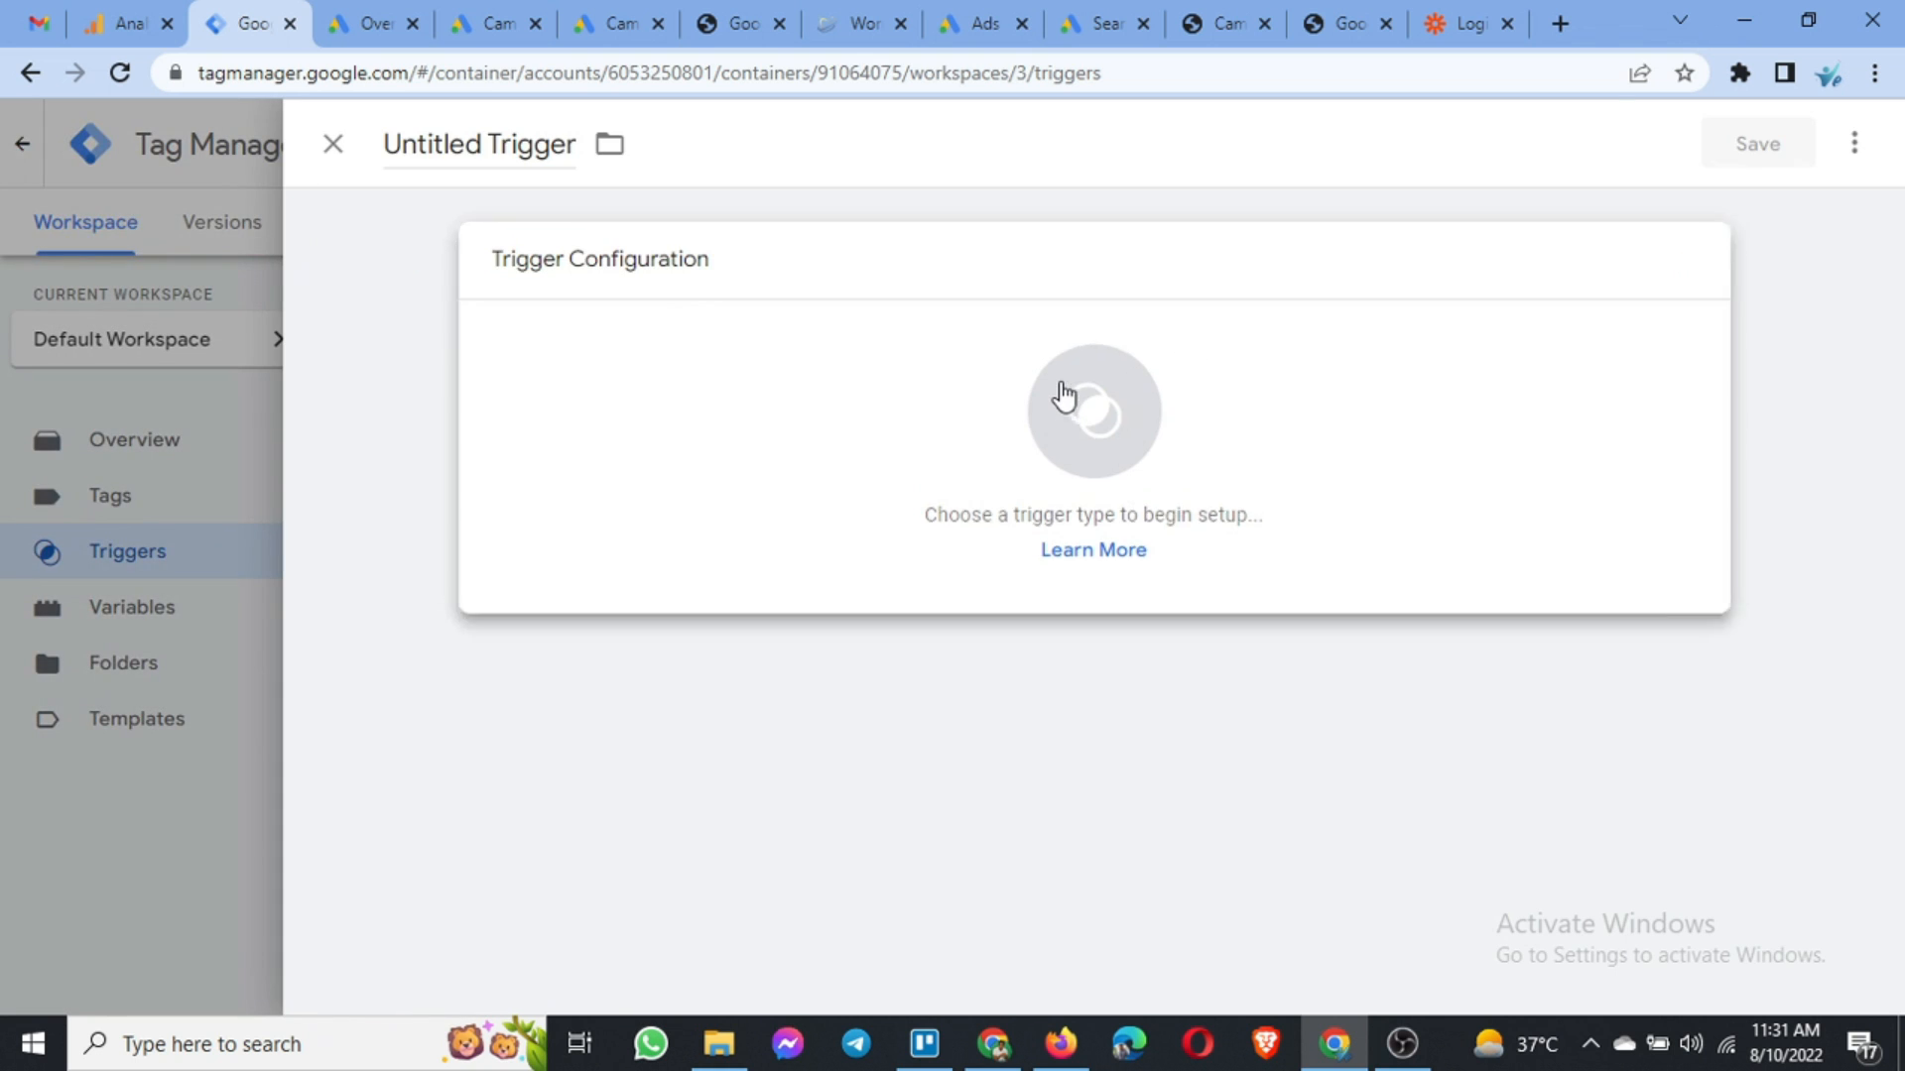
left_click(1064, 392)
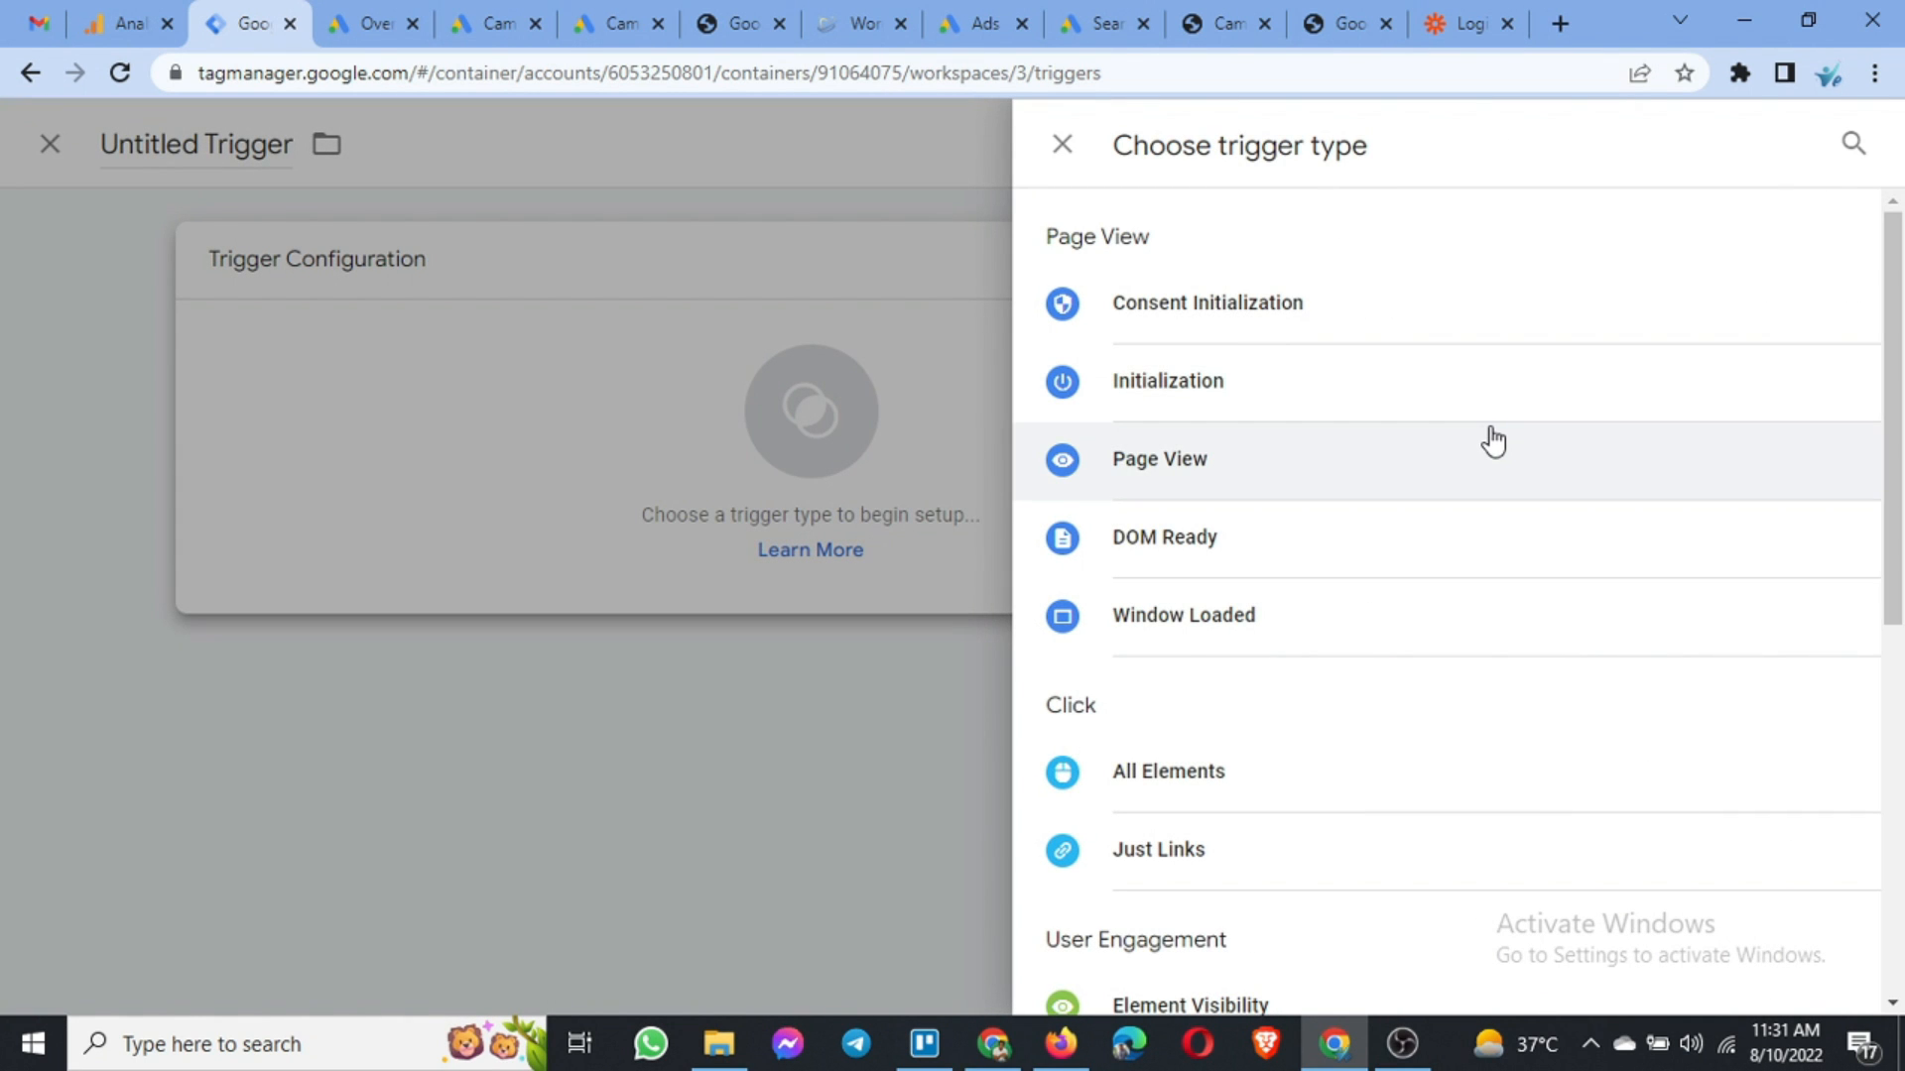
scroll(1441, 526, "down", 2)
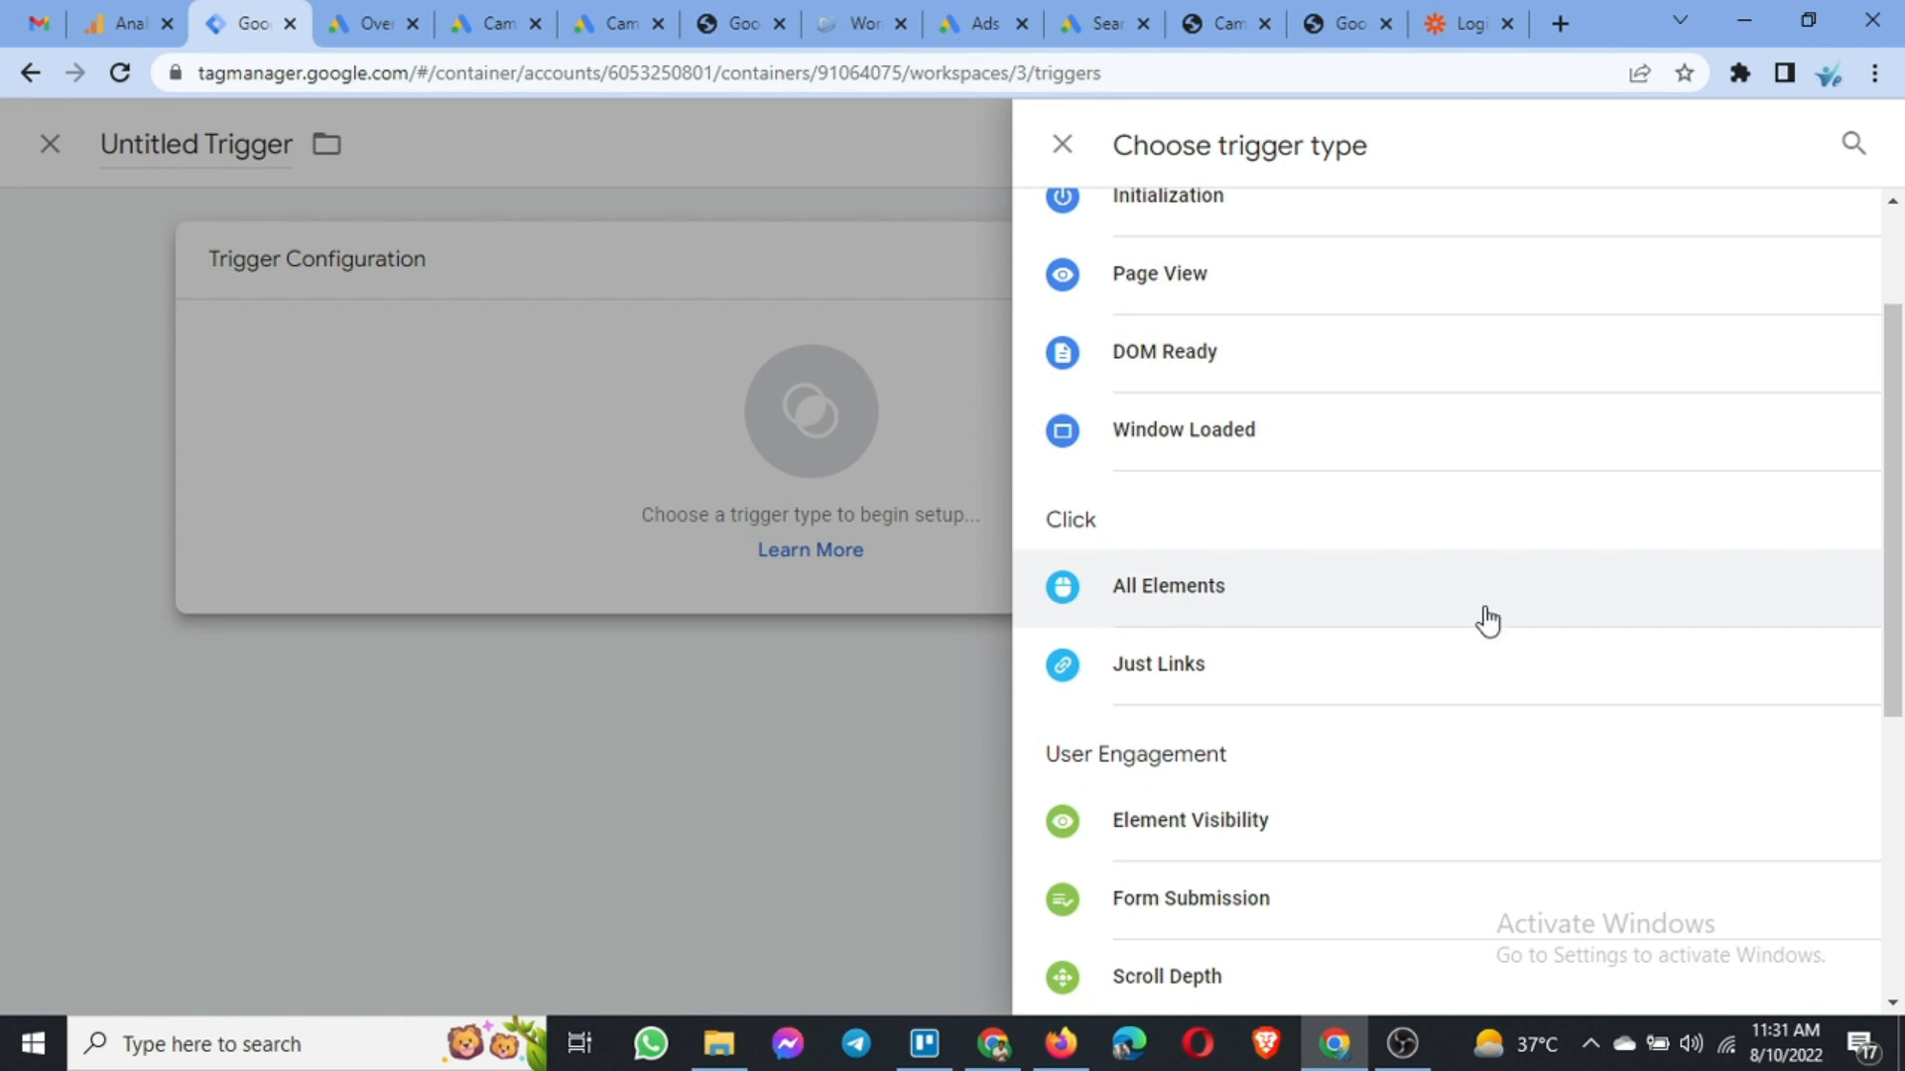
left_click(1223, 594)
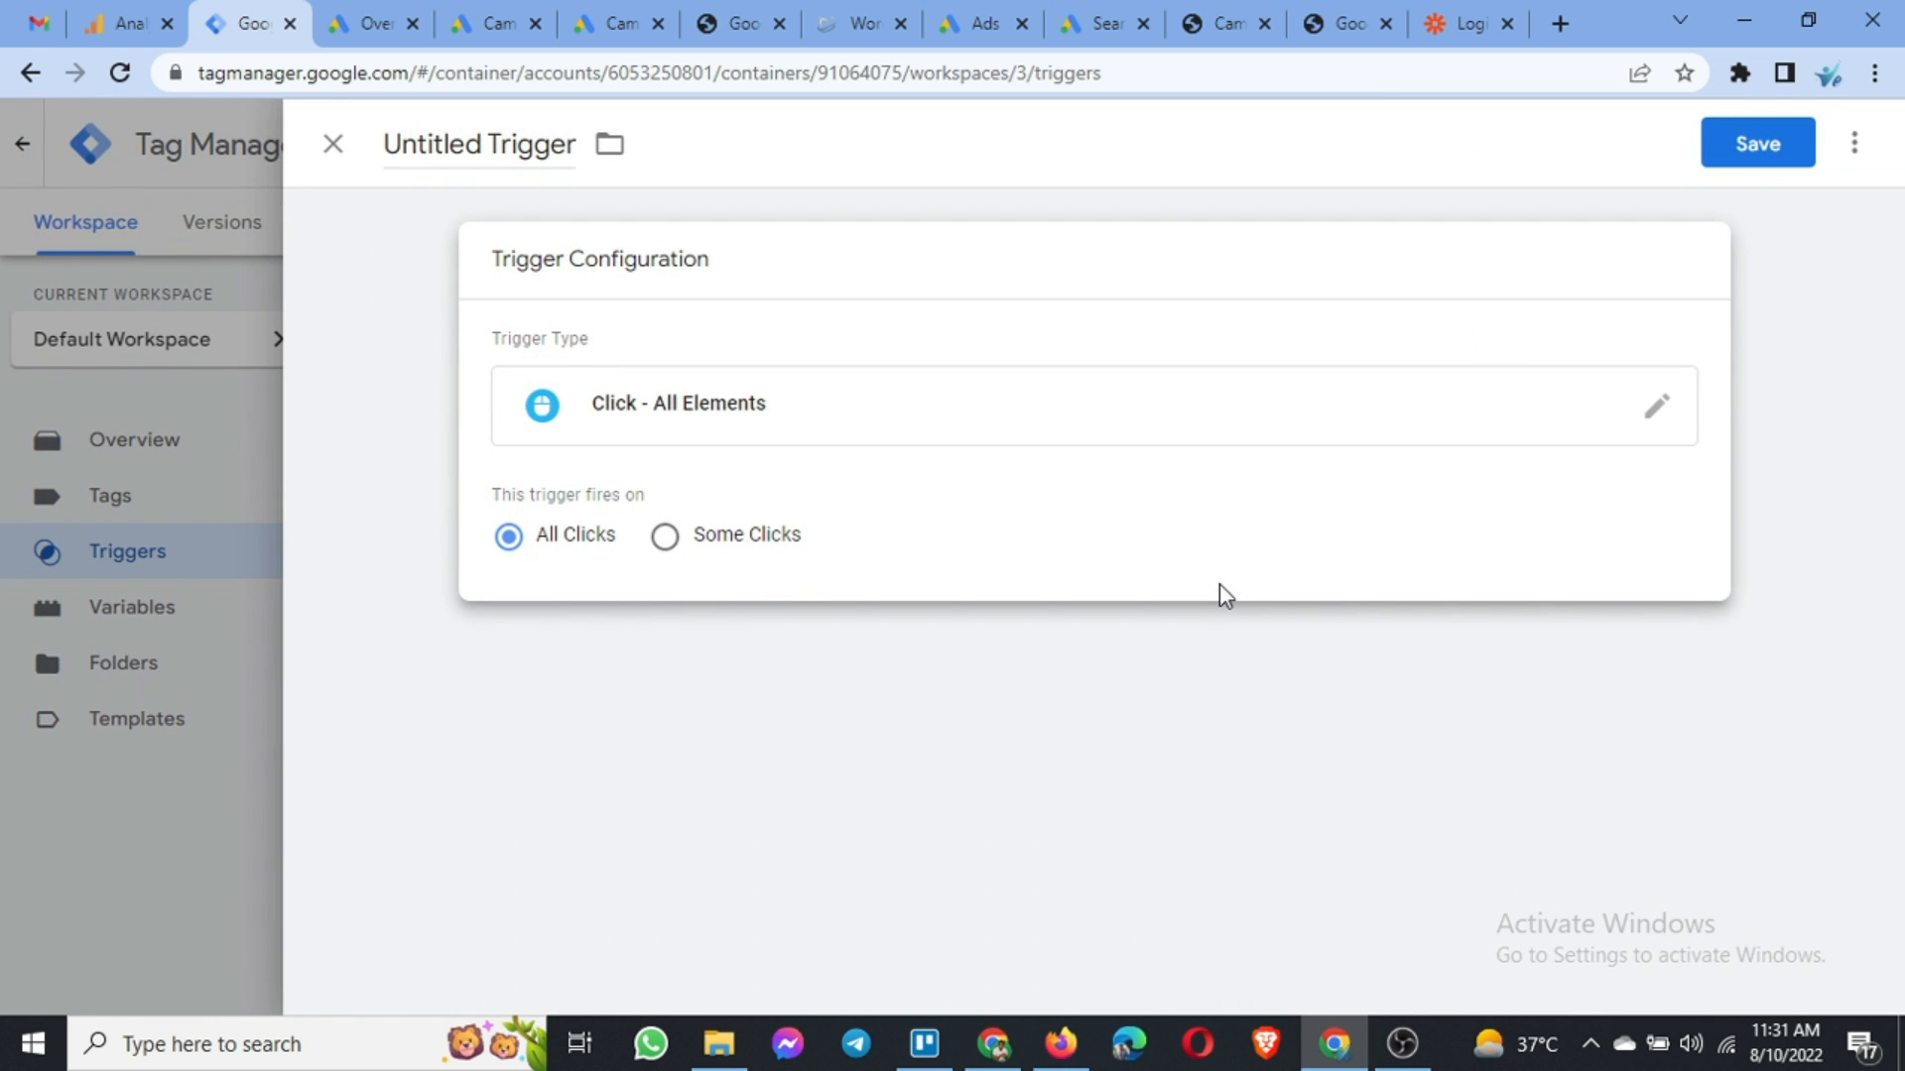
Step: Name the all-elements click trigger "All Clicks" and save it
left_click(476, 159)
key("ctrl+a")
type("All Clicks")
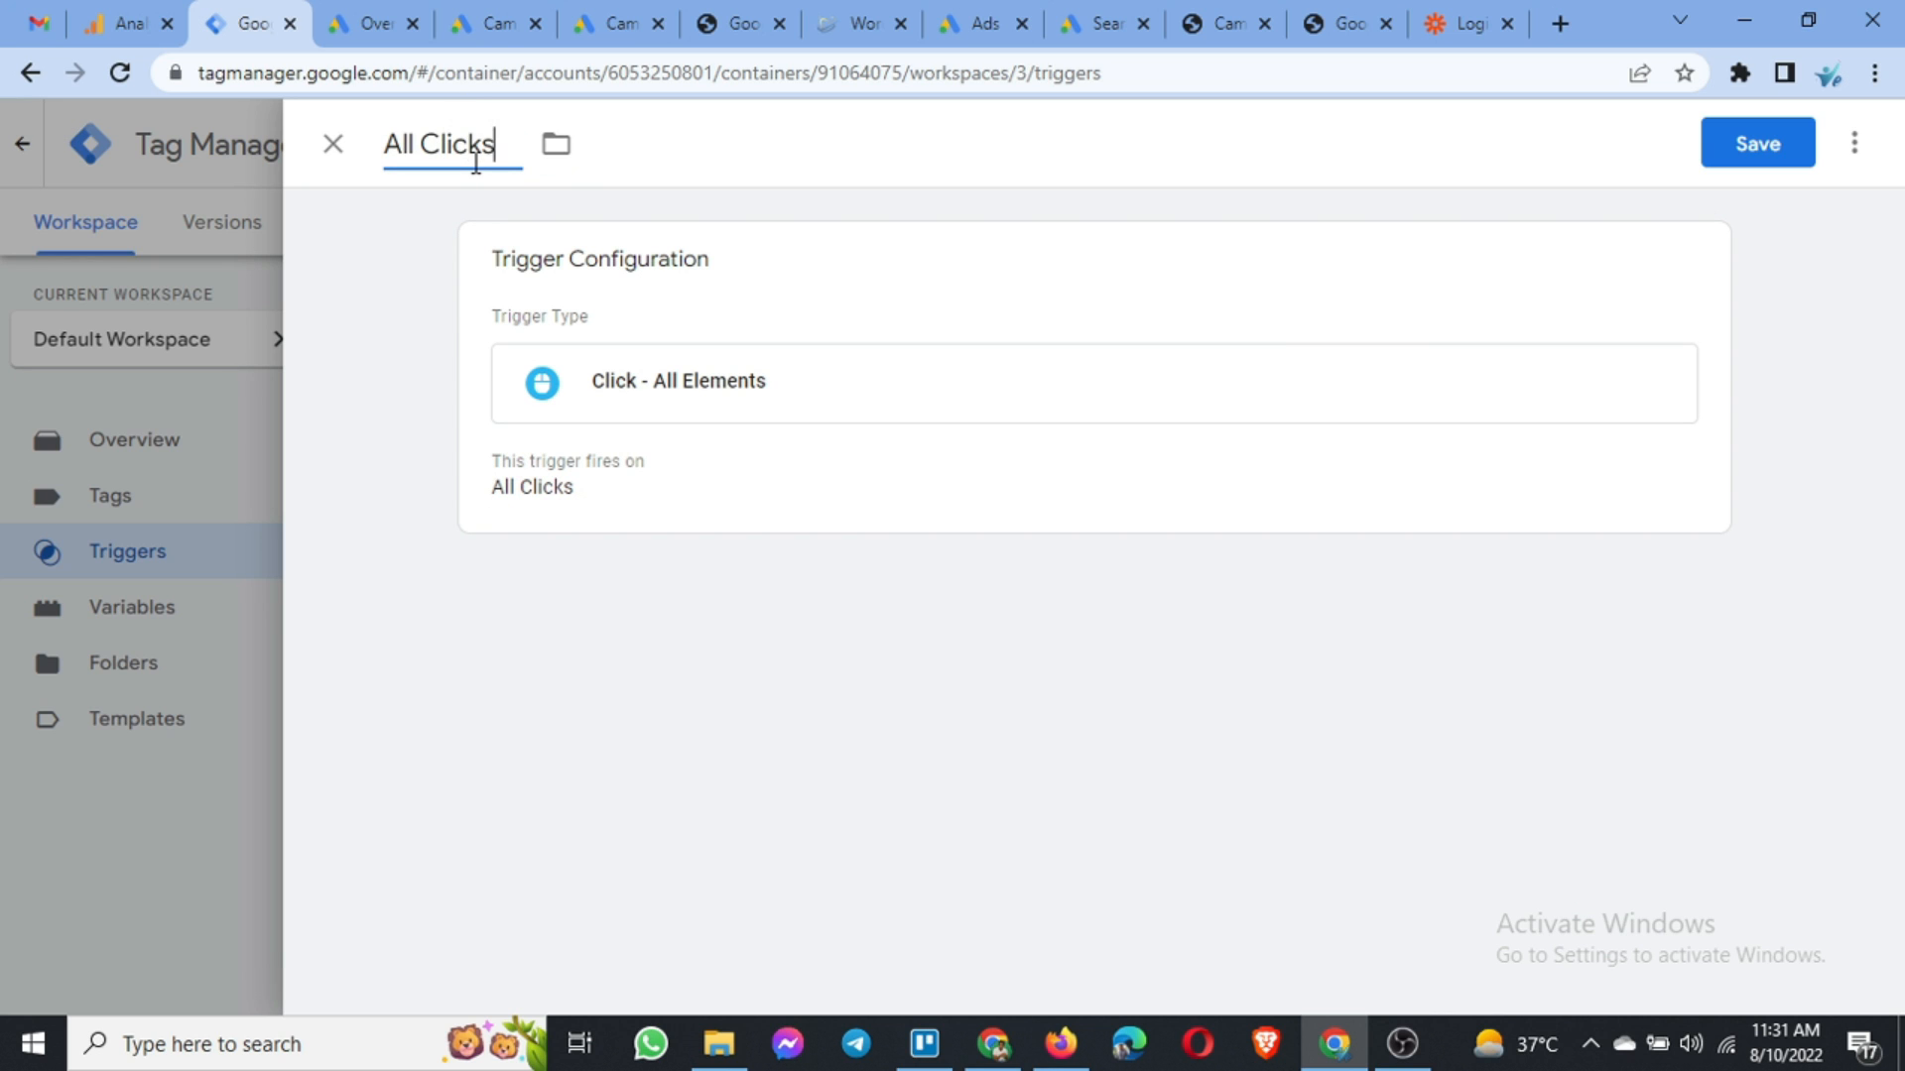
left_click(1755, 142)
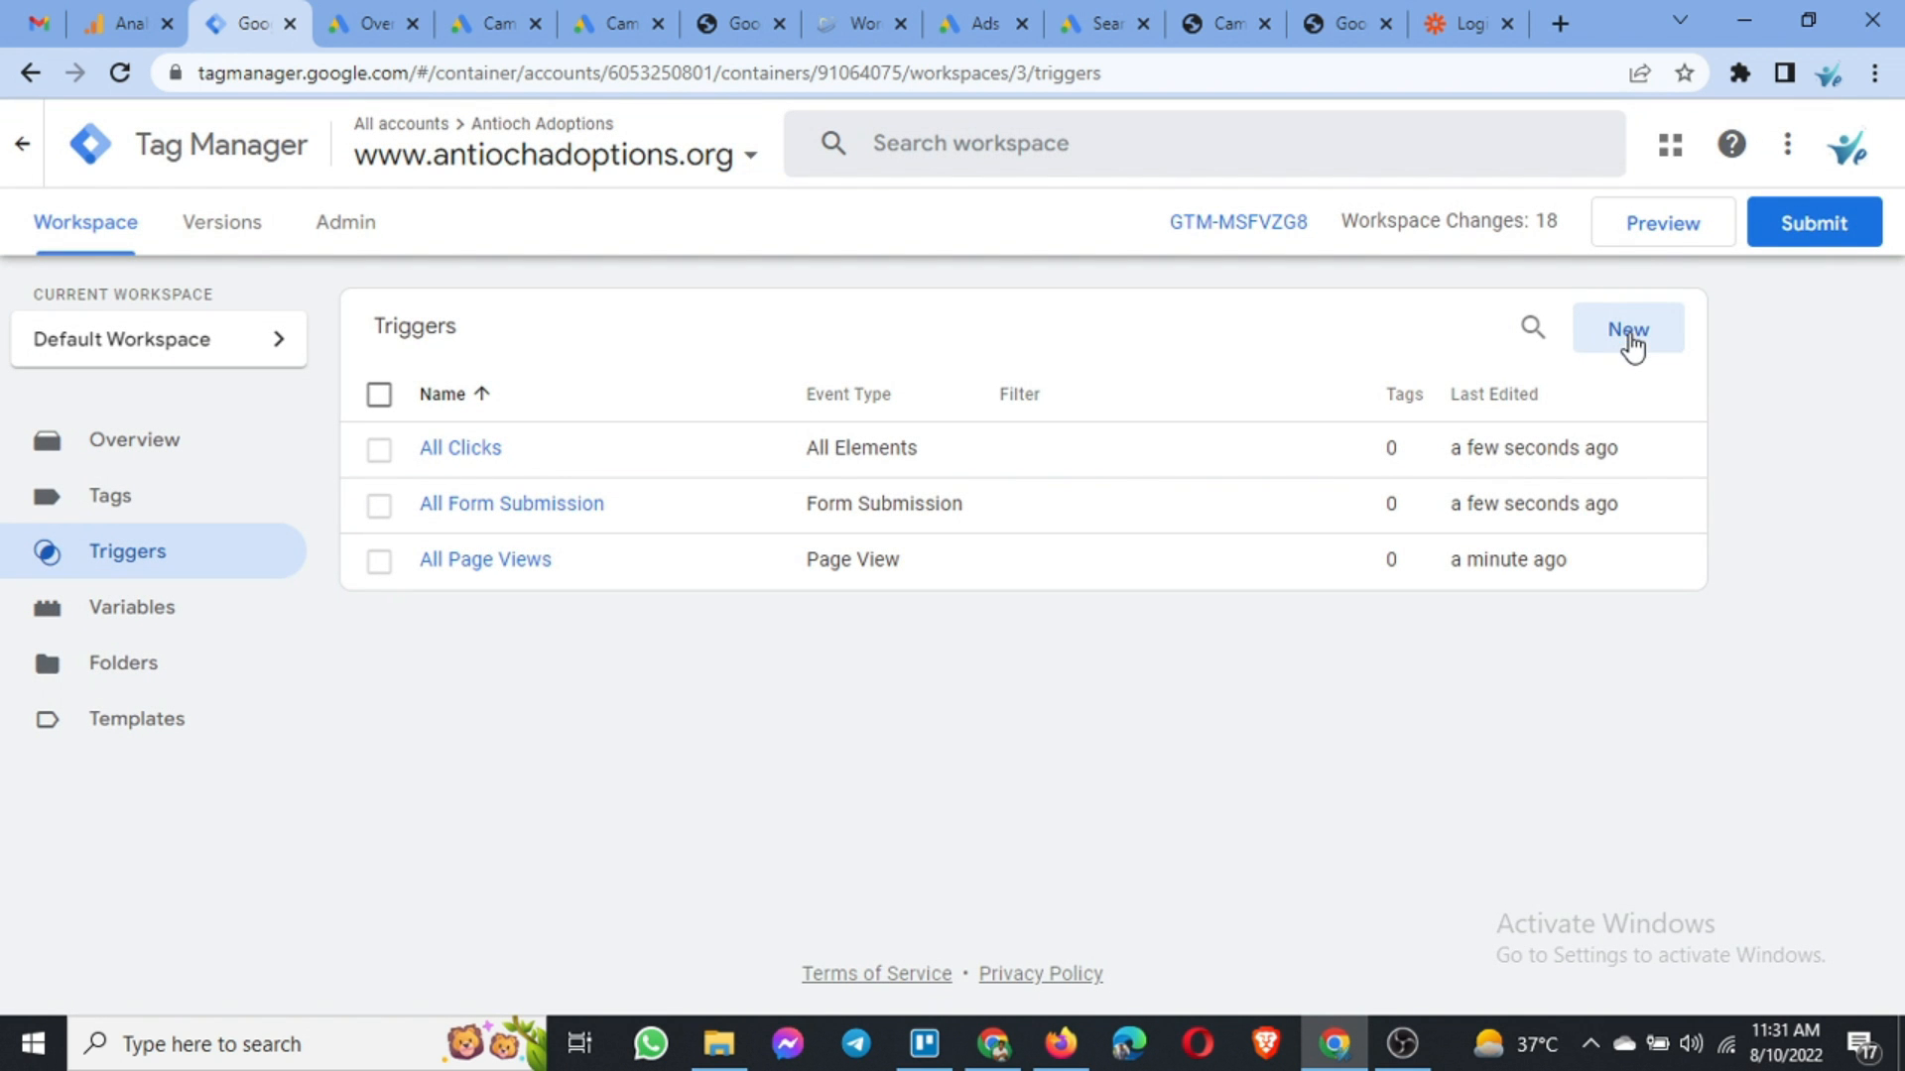
Step: Start a new click trigger of type Just Links that fires on all link clicks
left_click(1628, 337)
left_click(1171, 379)
scroll(1344, 549, "down", 1)
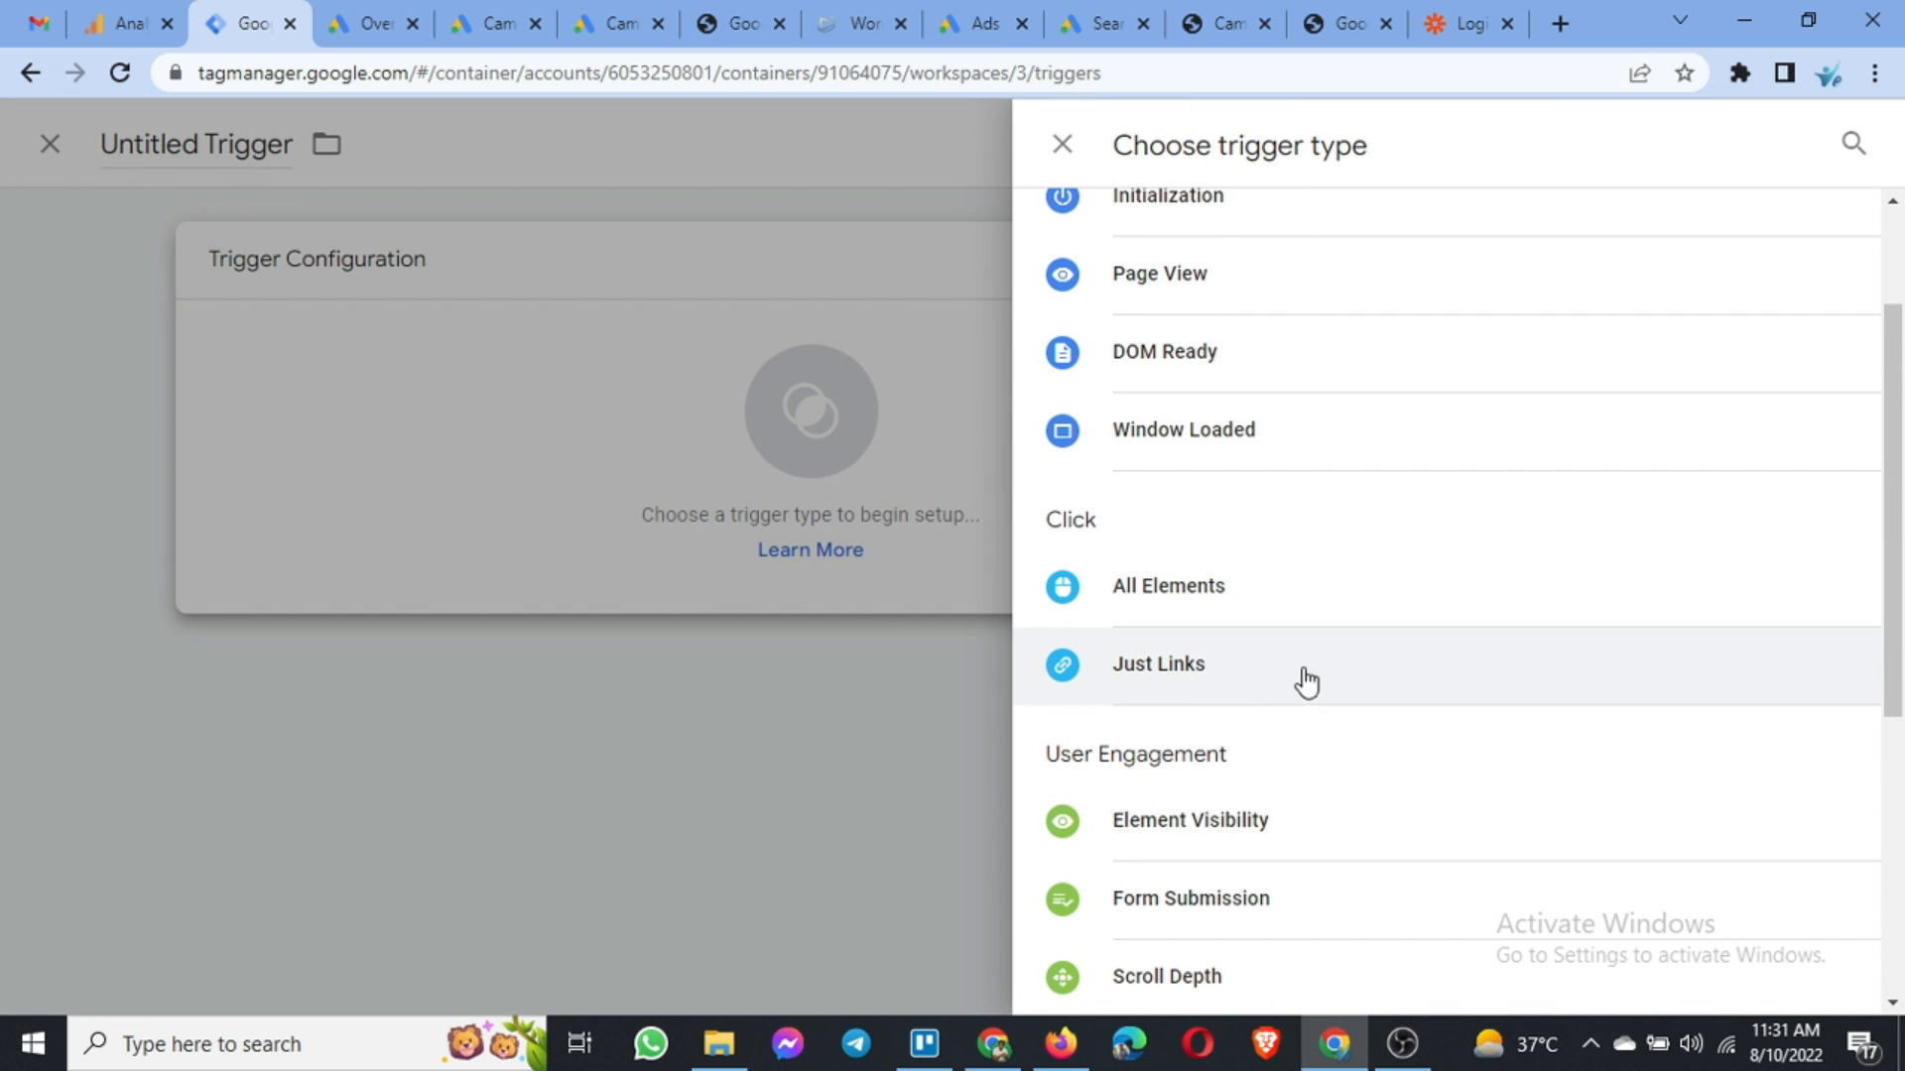
left_click(1236, 693)
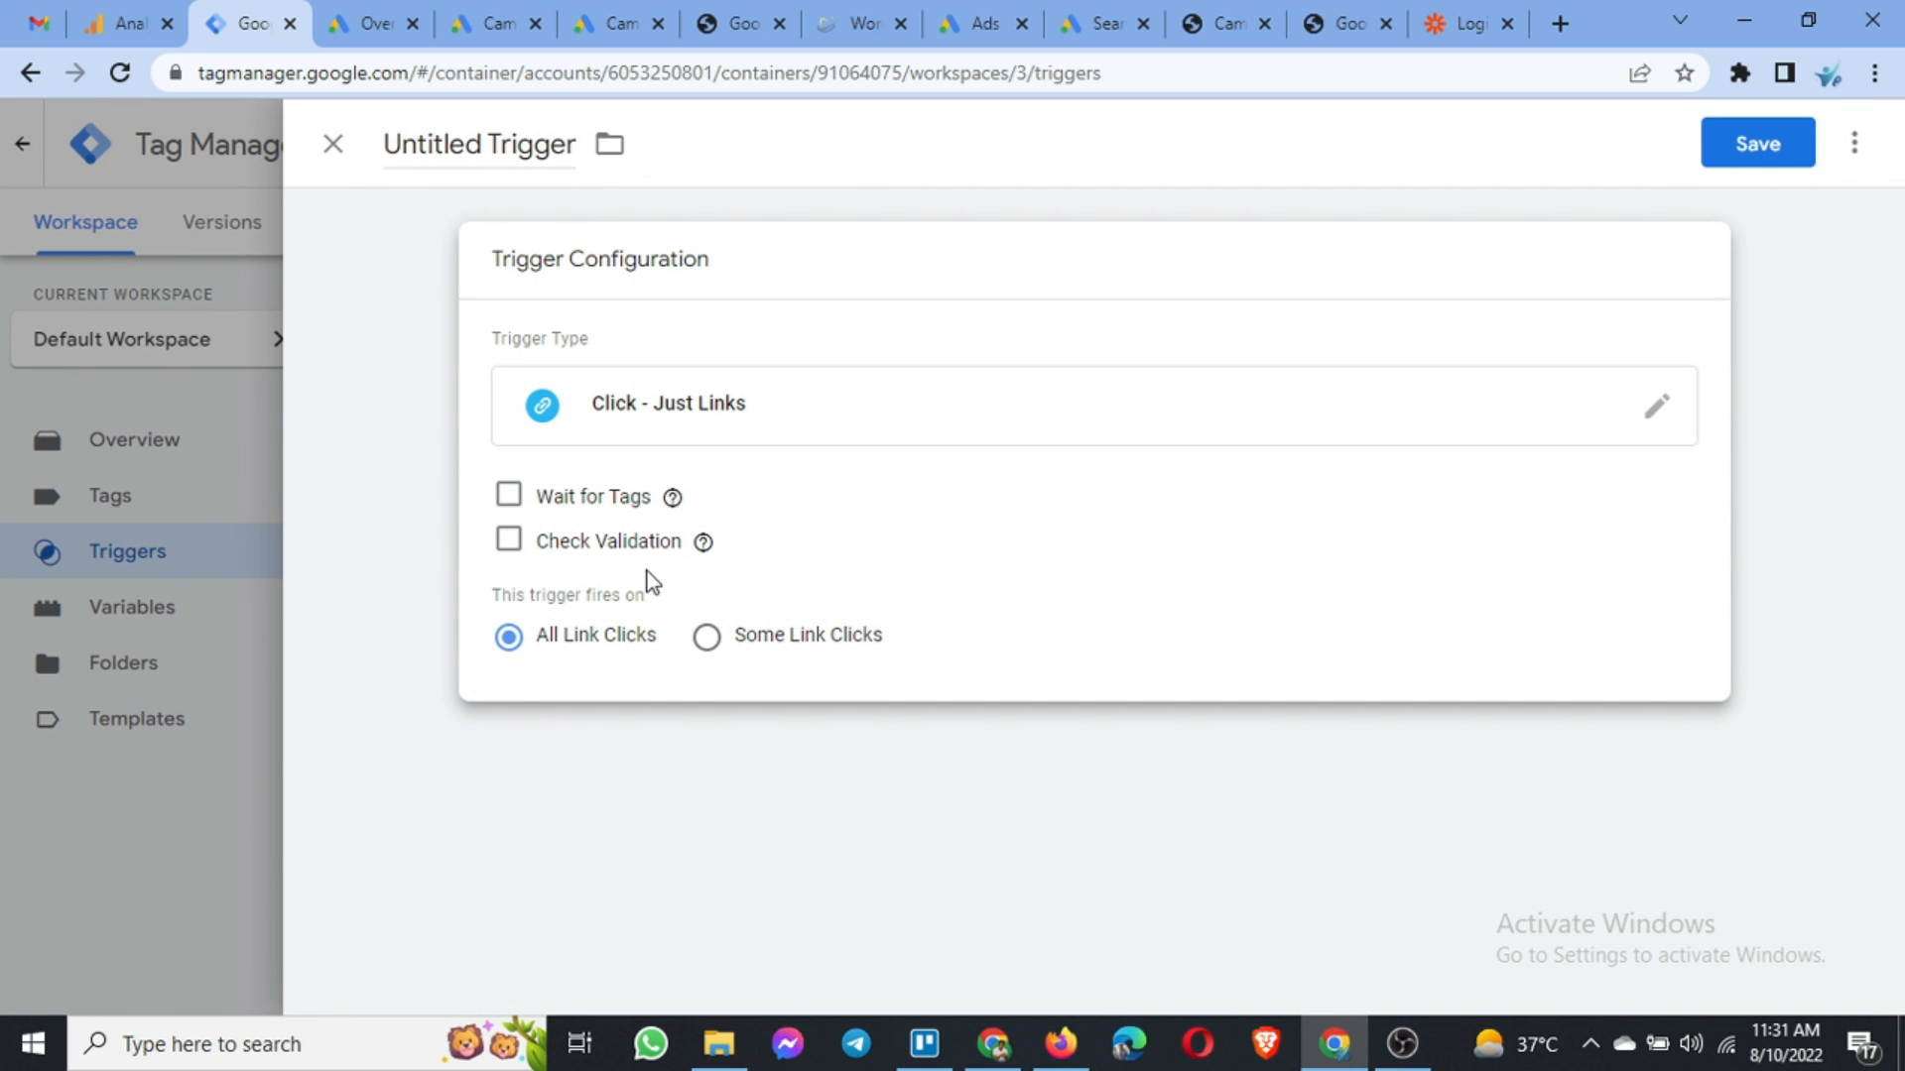
Step: Name the Just Links click trigger "All Link Clicks" and save it
left_click(512, 149)
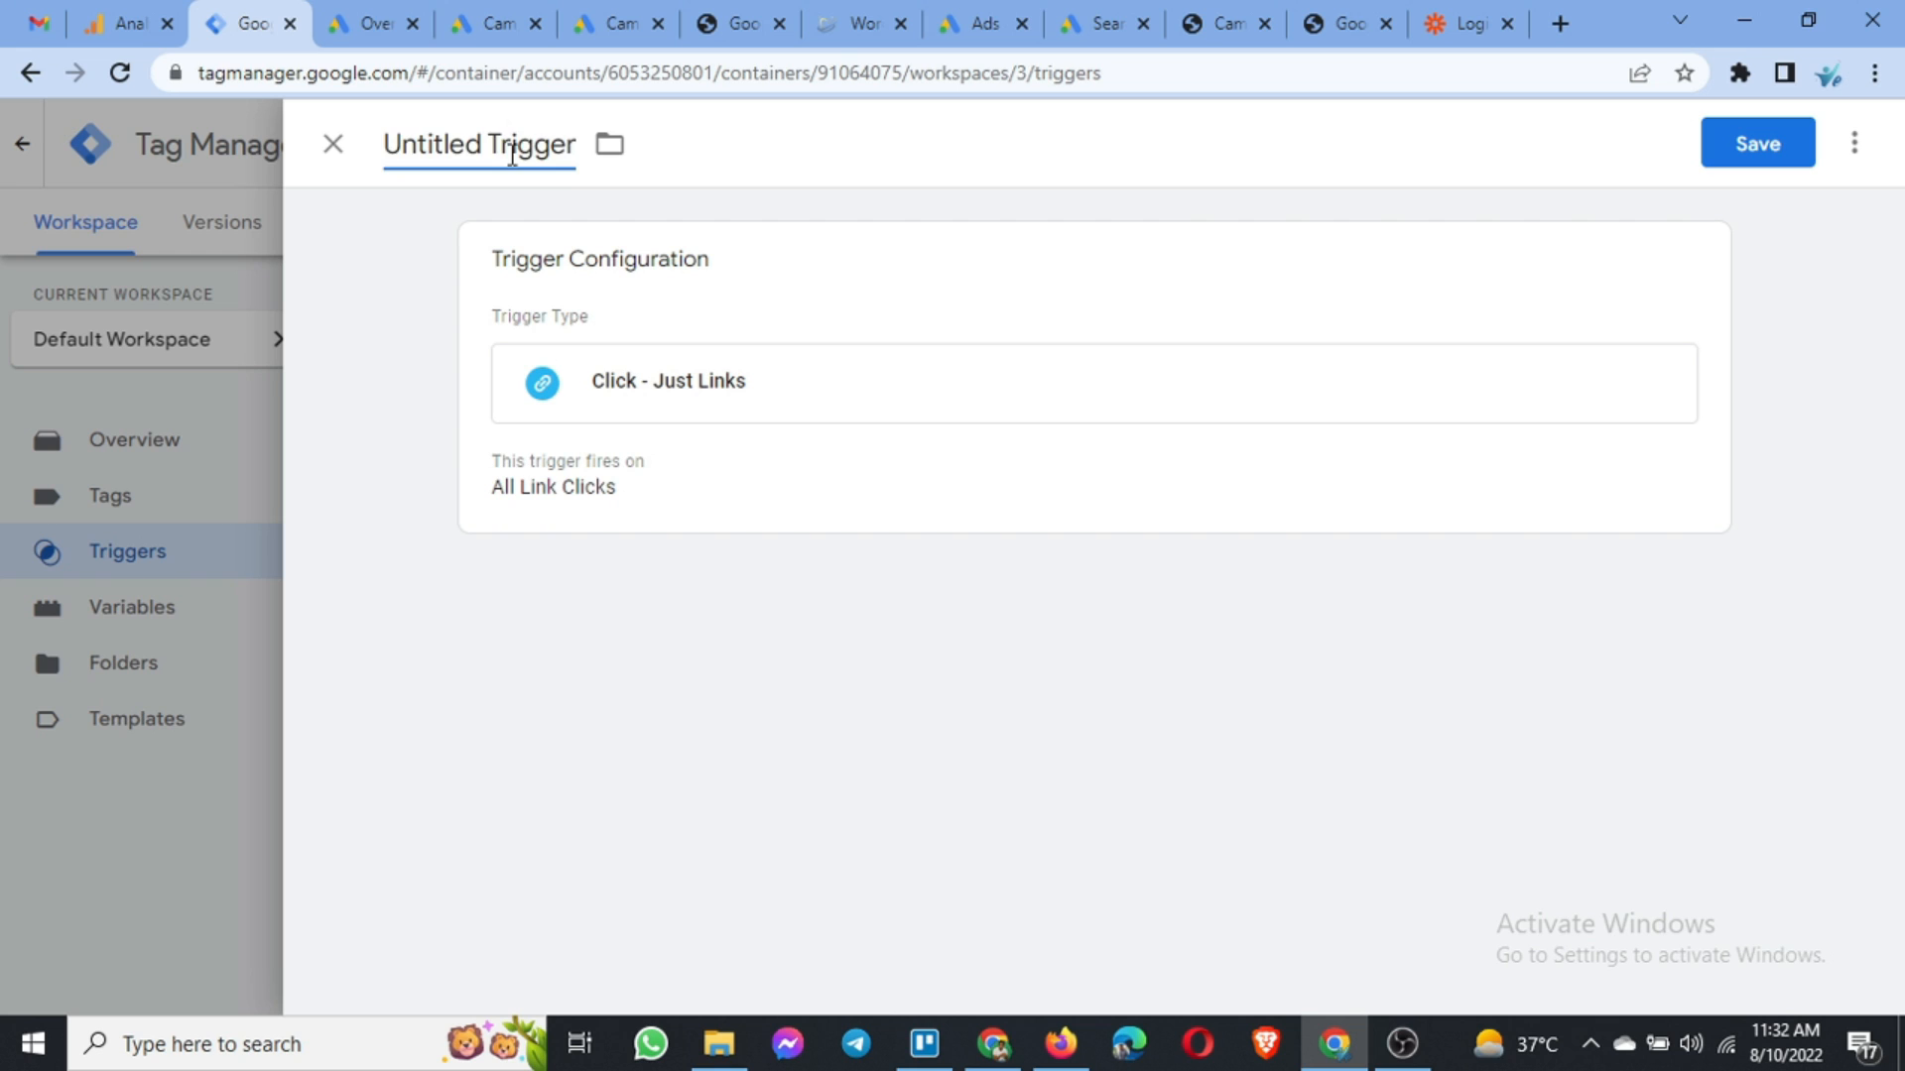
key("ctrl+a")
type("All ")
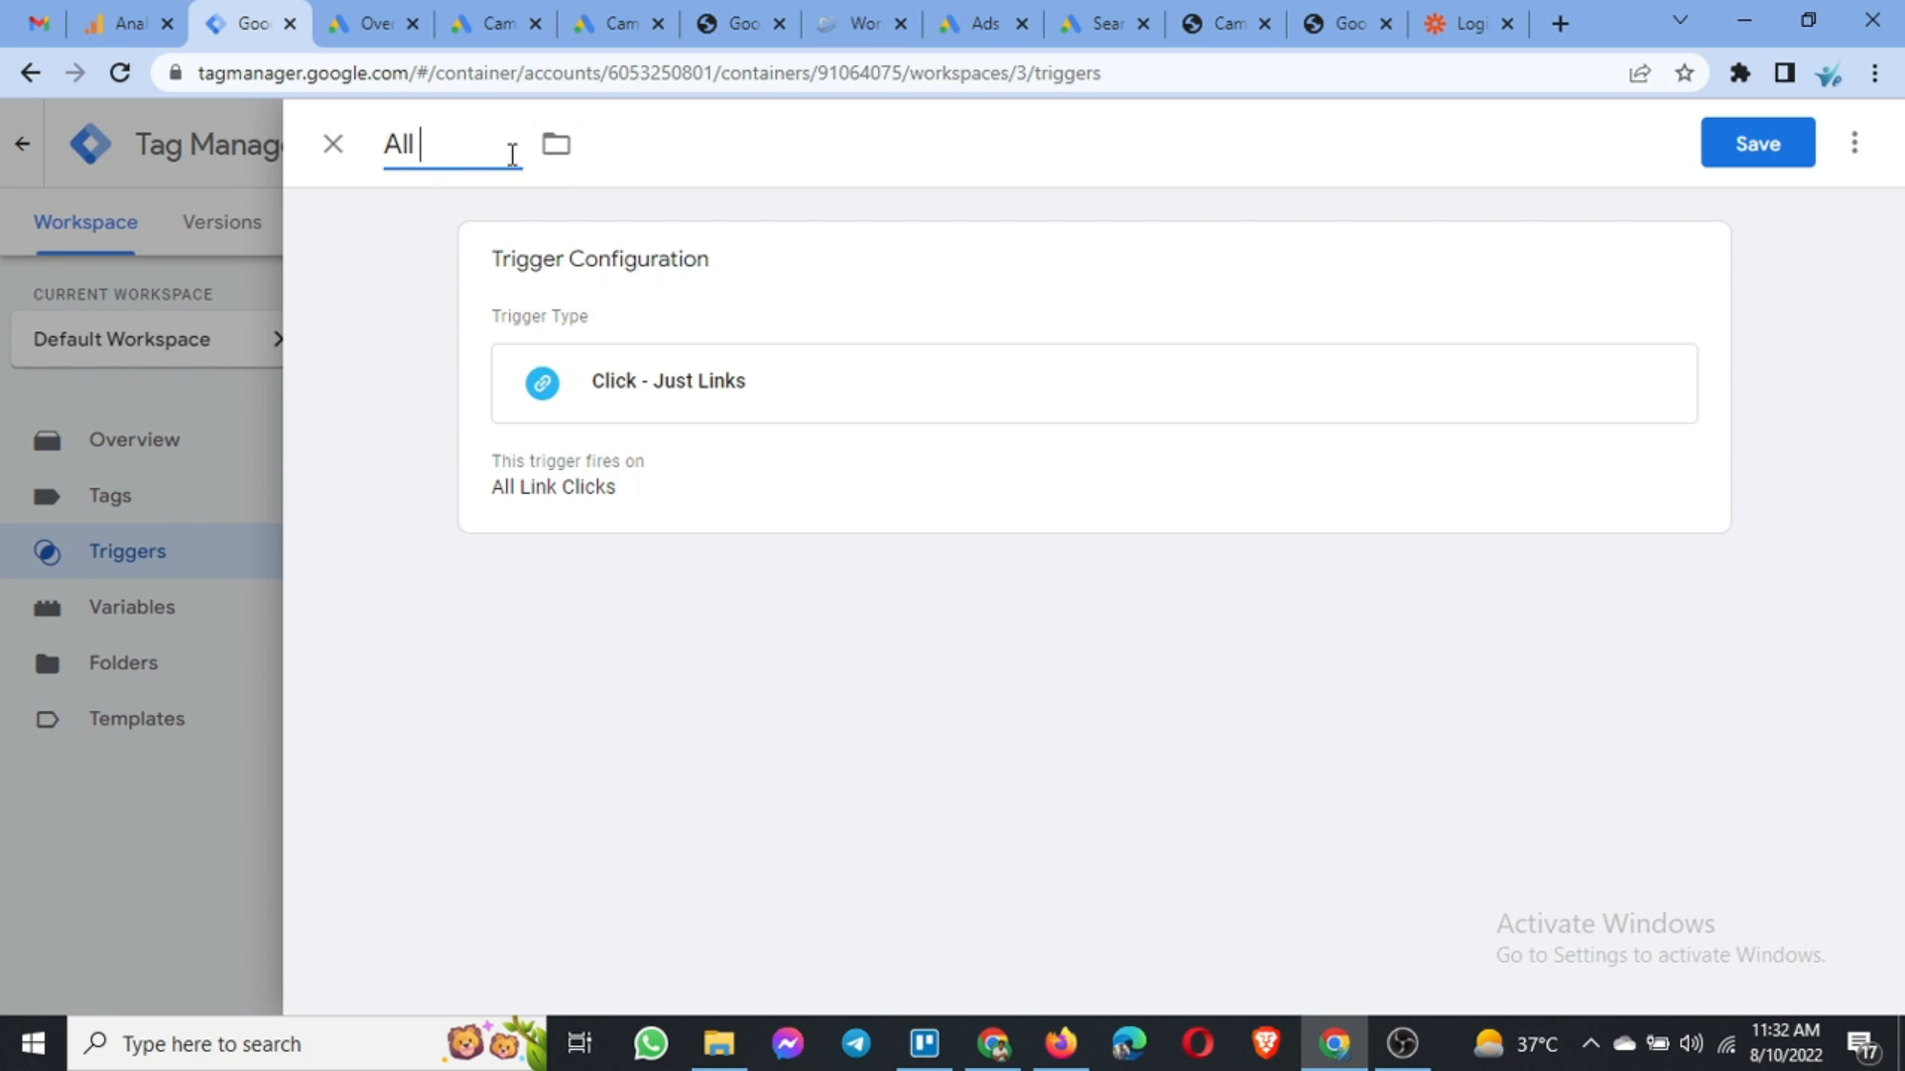
type("Link c")
type("l")
type("Click")
type("s")
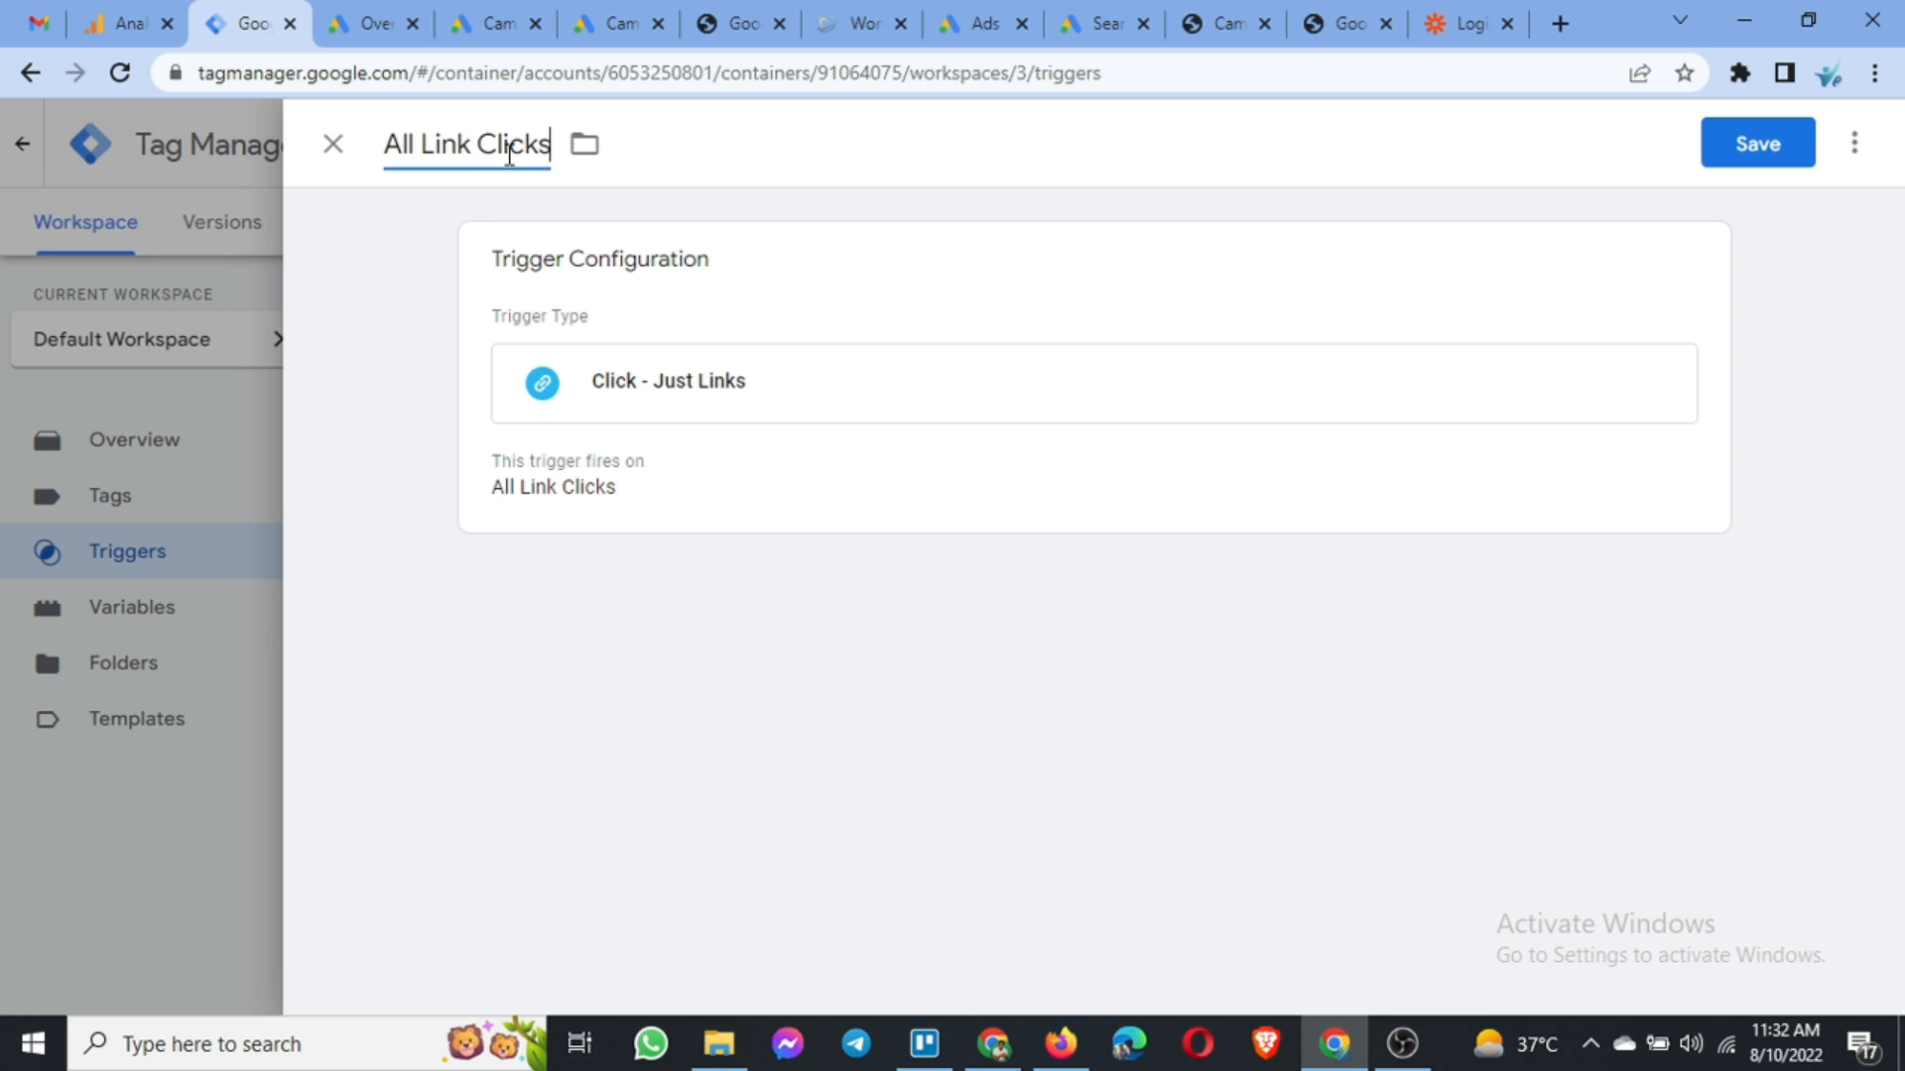
left_click(1774, 156)
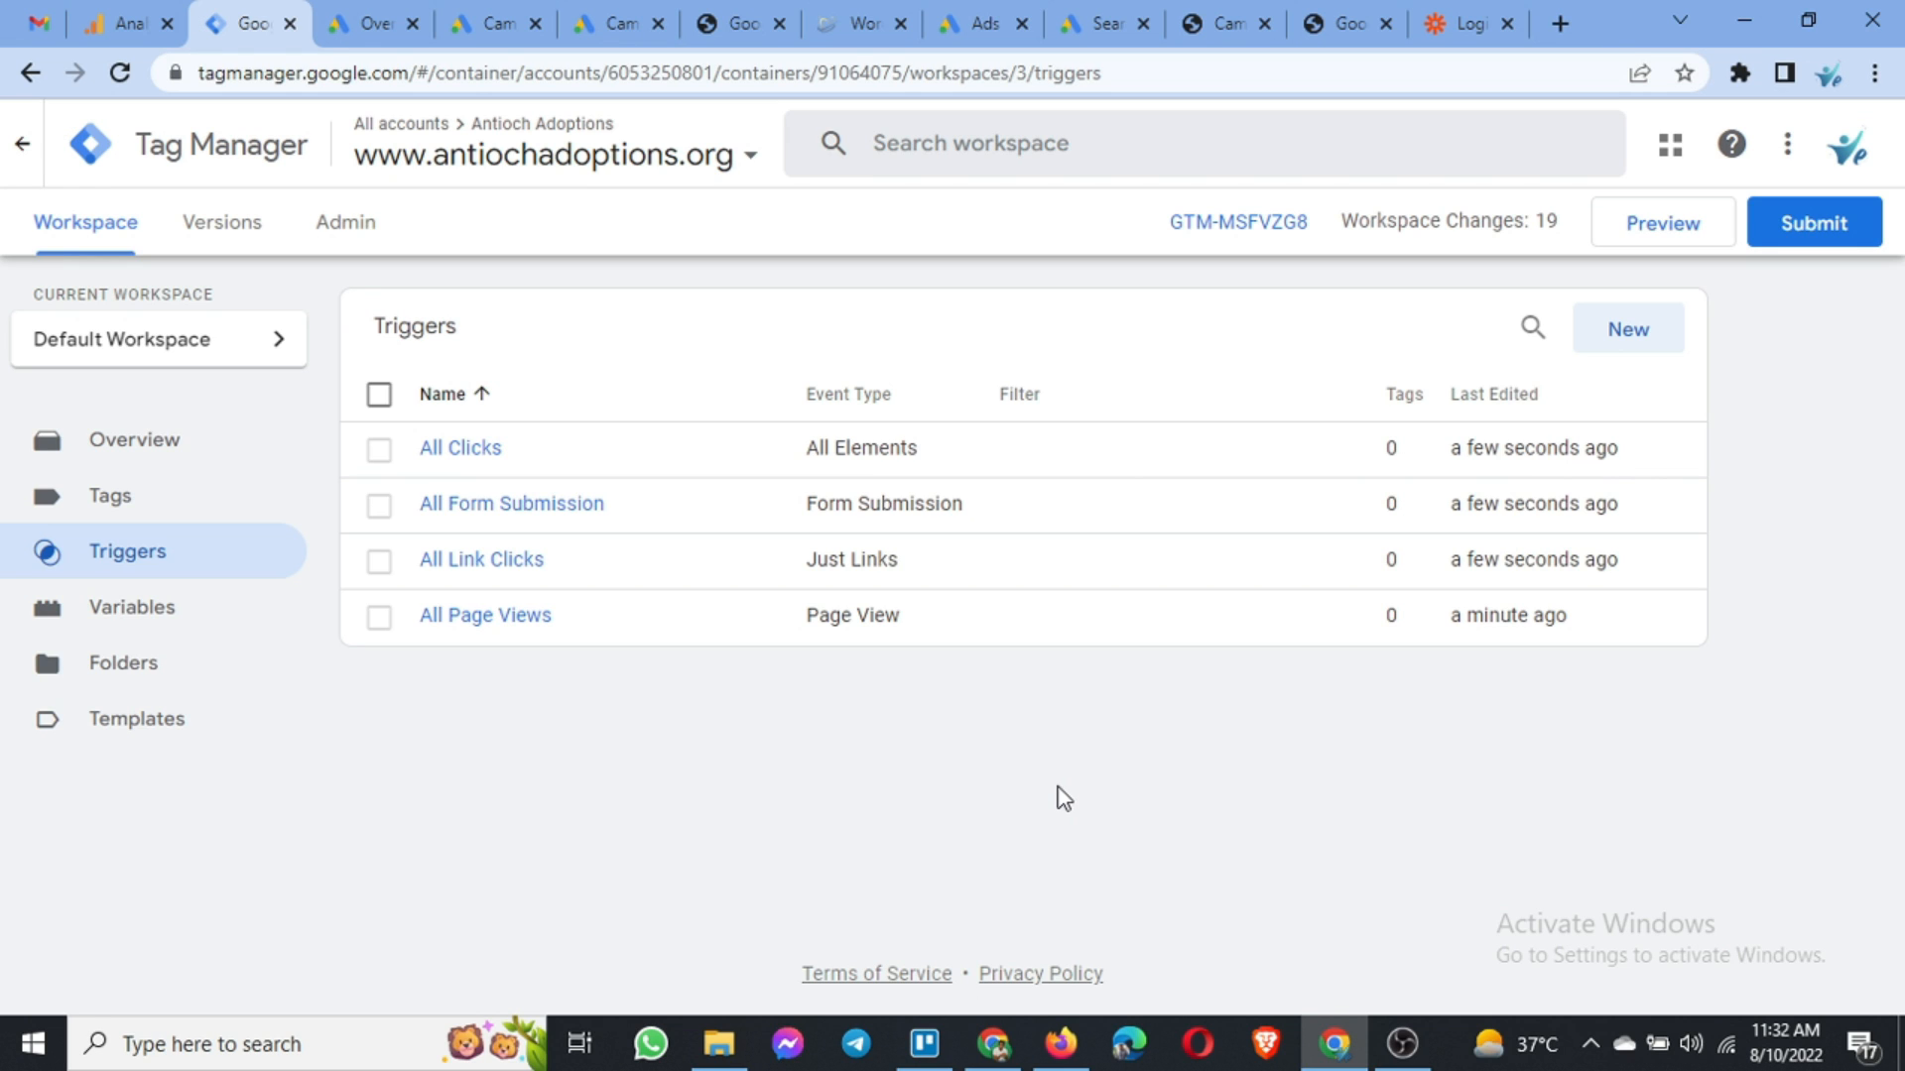
Step: Start a new trigger and choose Scroll Depth under User Engagement as its type
left_click(1628, 331)
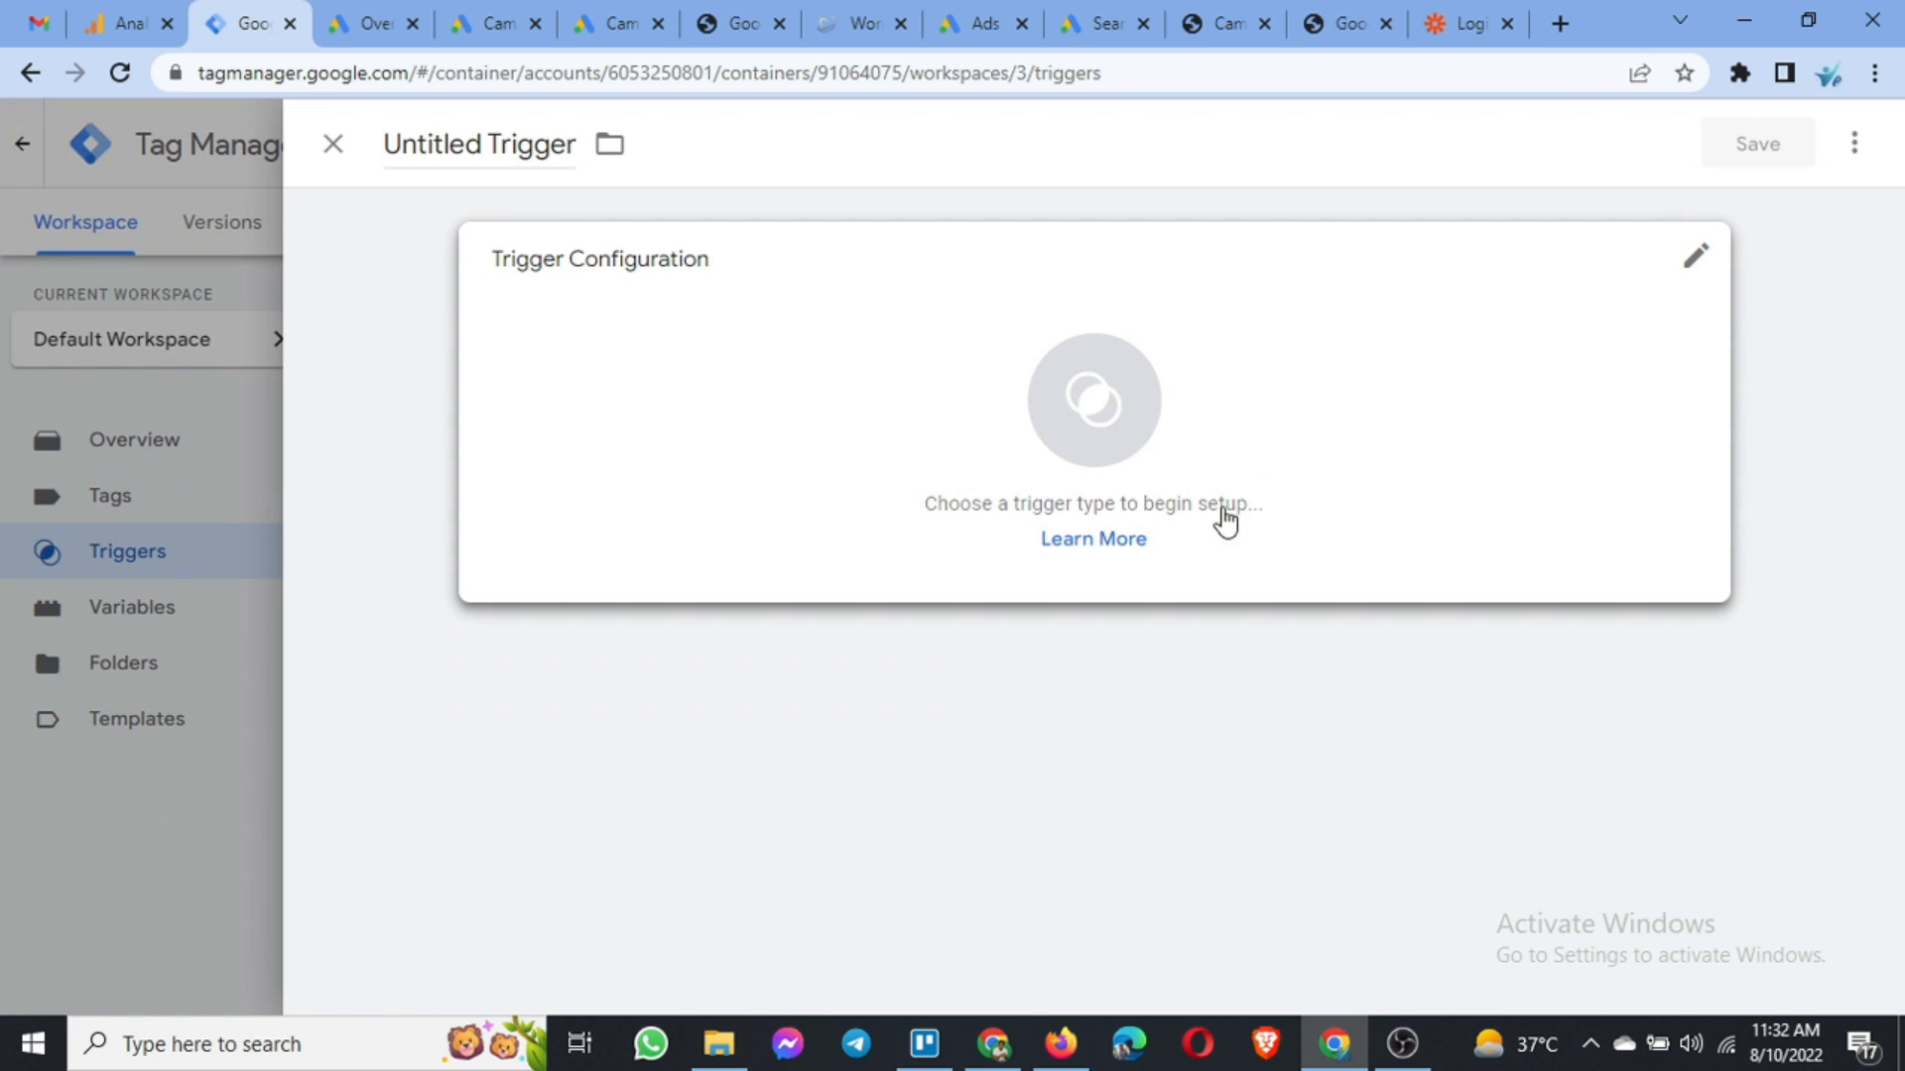
left_click(1042, 387)
scroll(1203, 667, "down", 5)
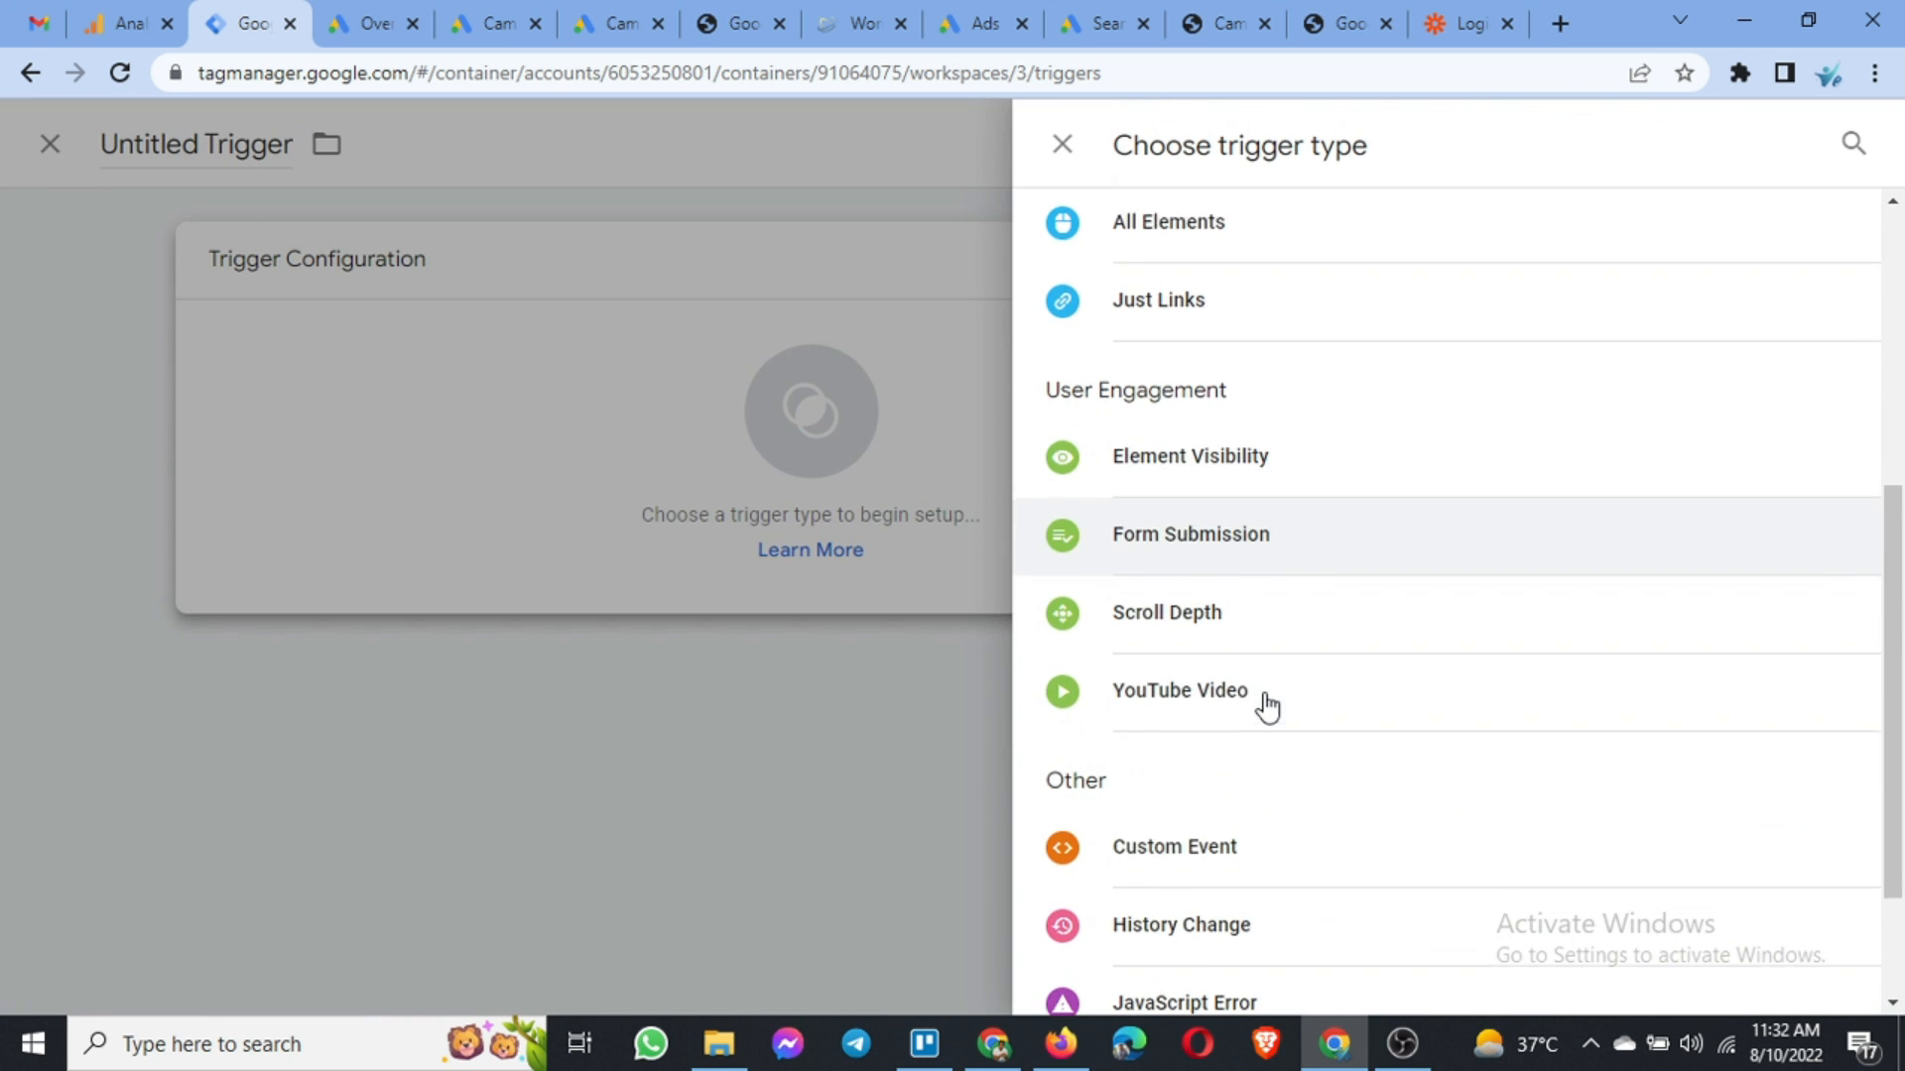
left_click(1170, 622)
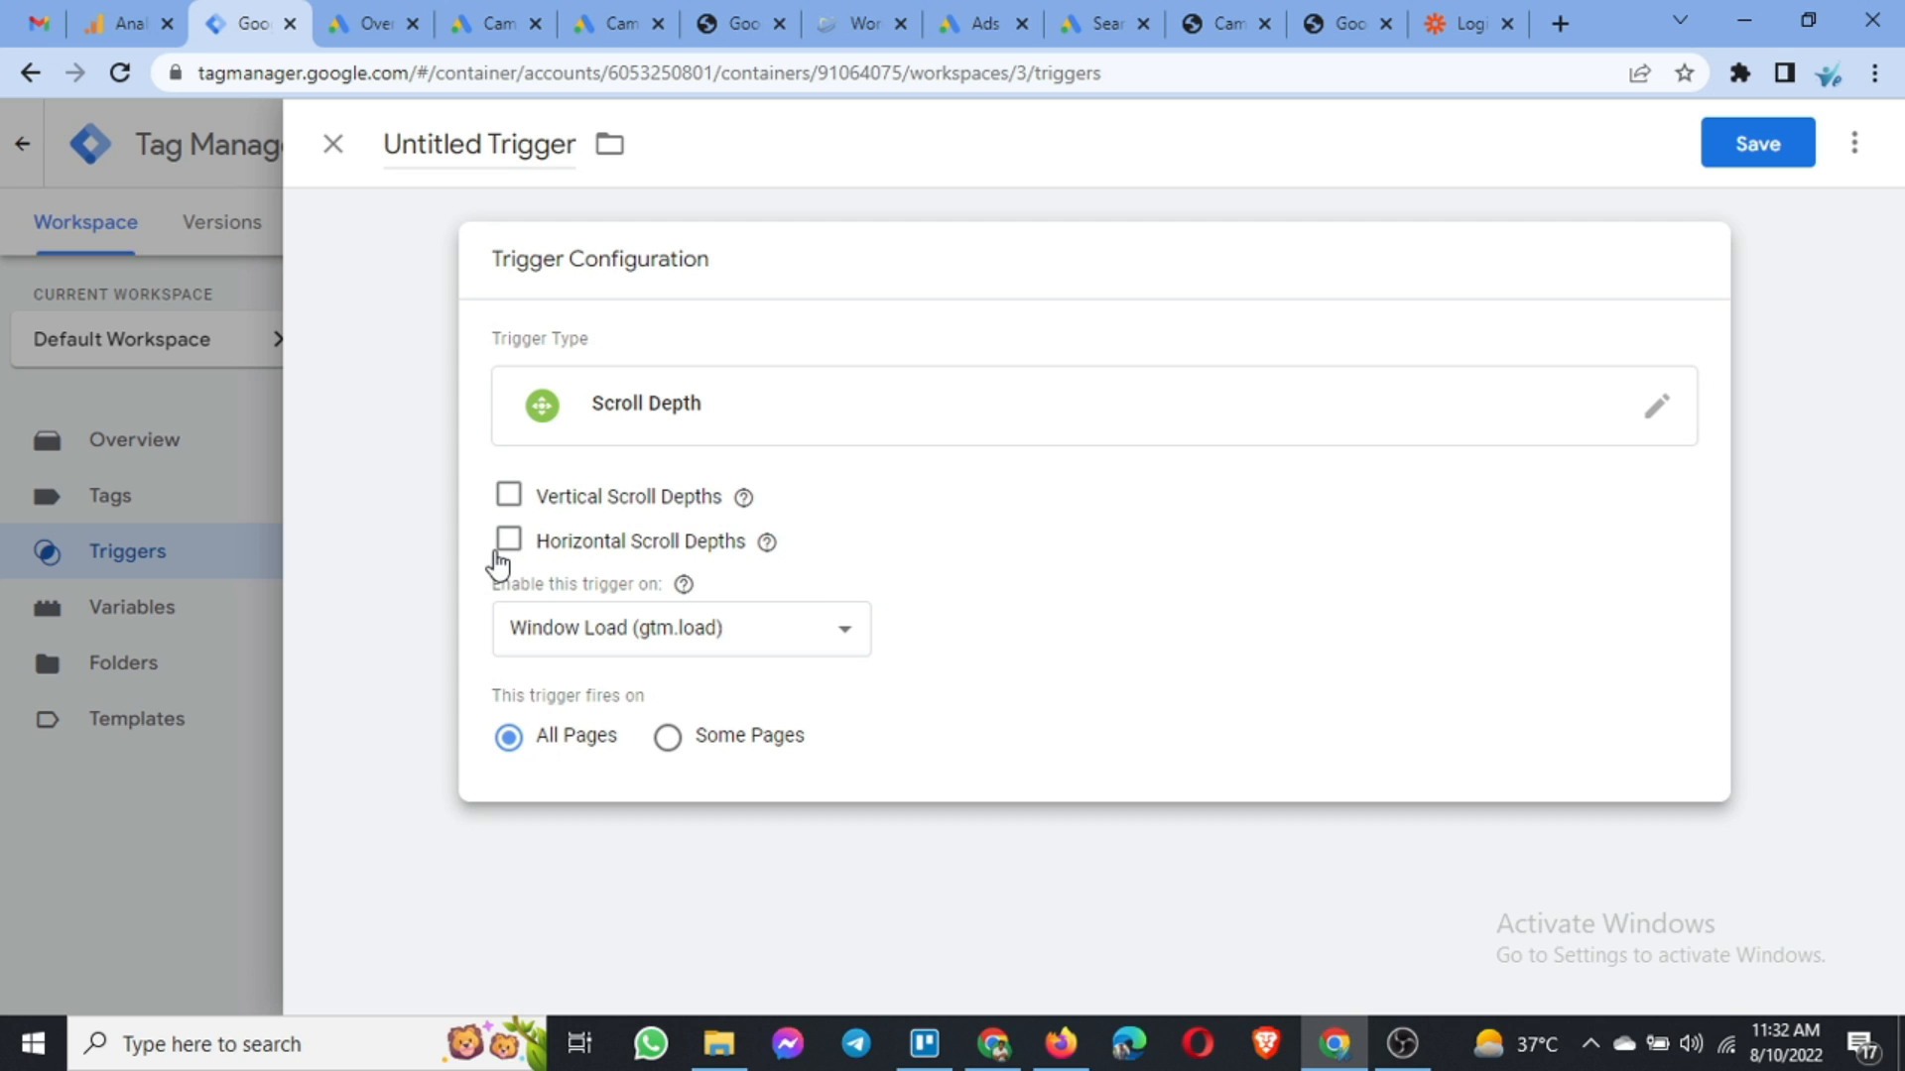
left_click(509, 499)
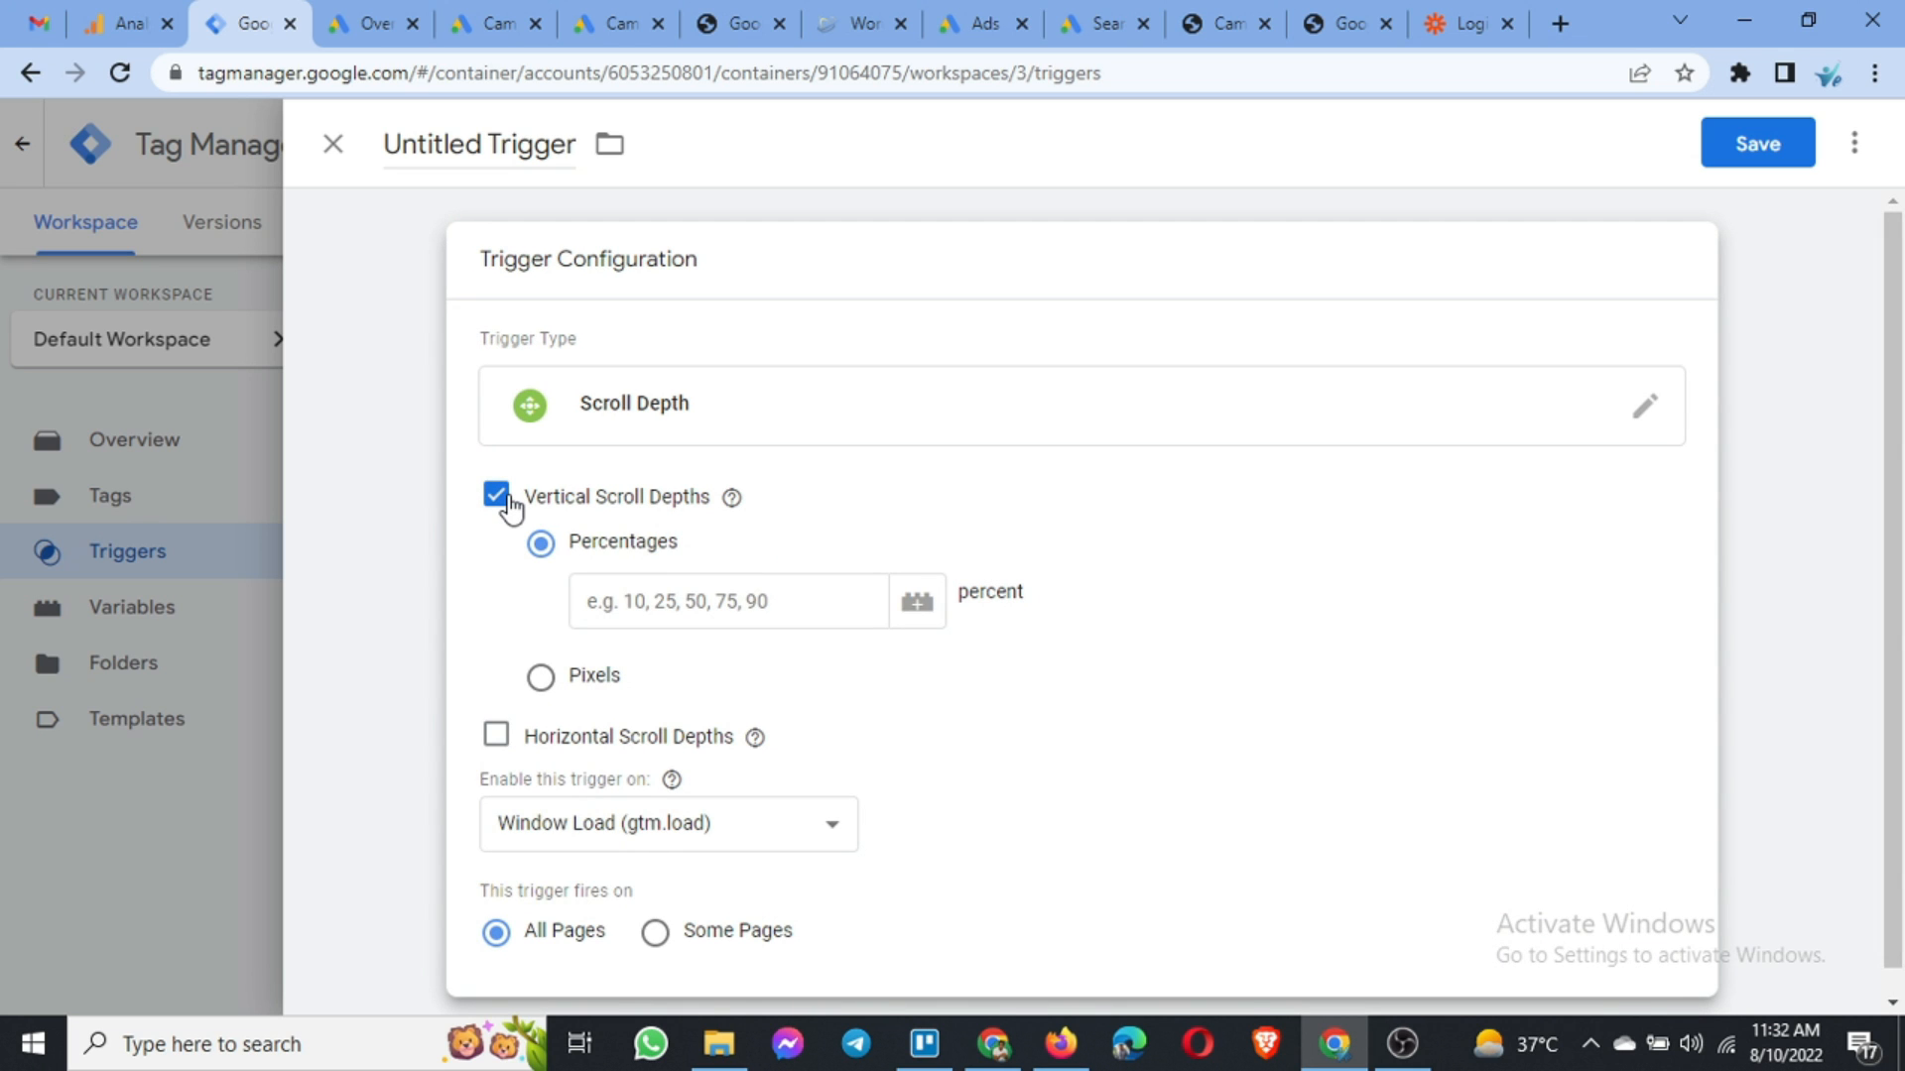
left_click(509, 501)
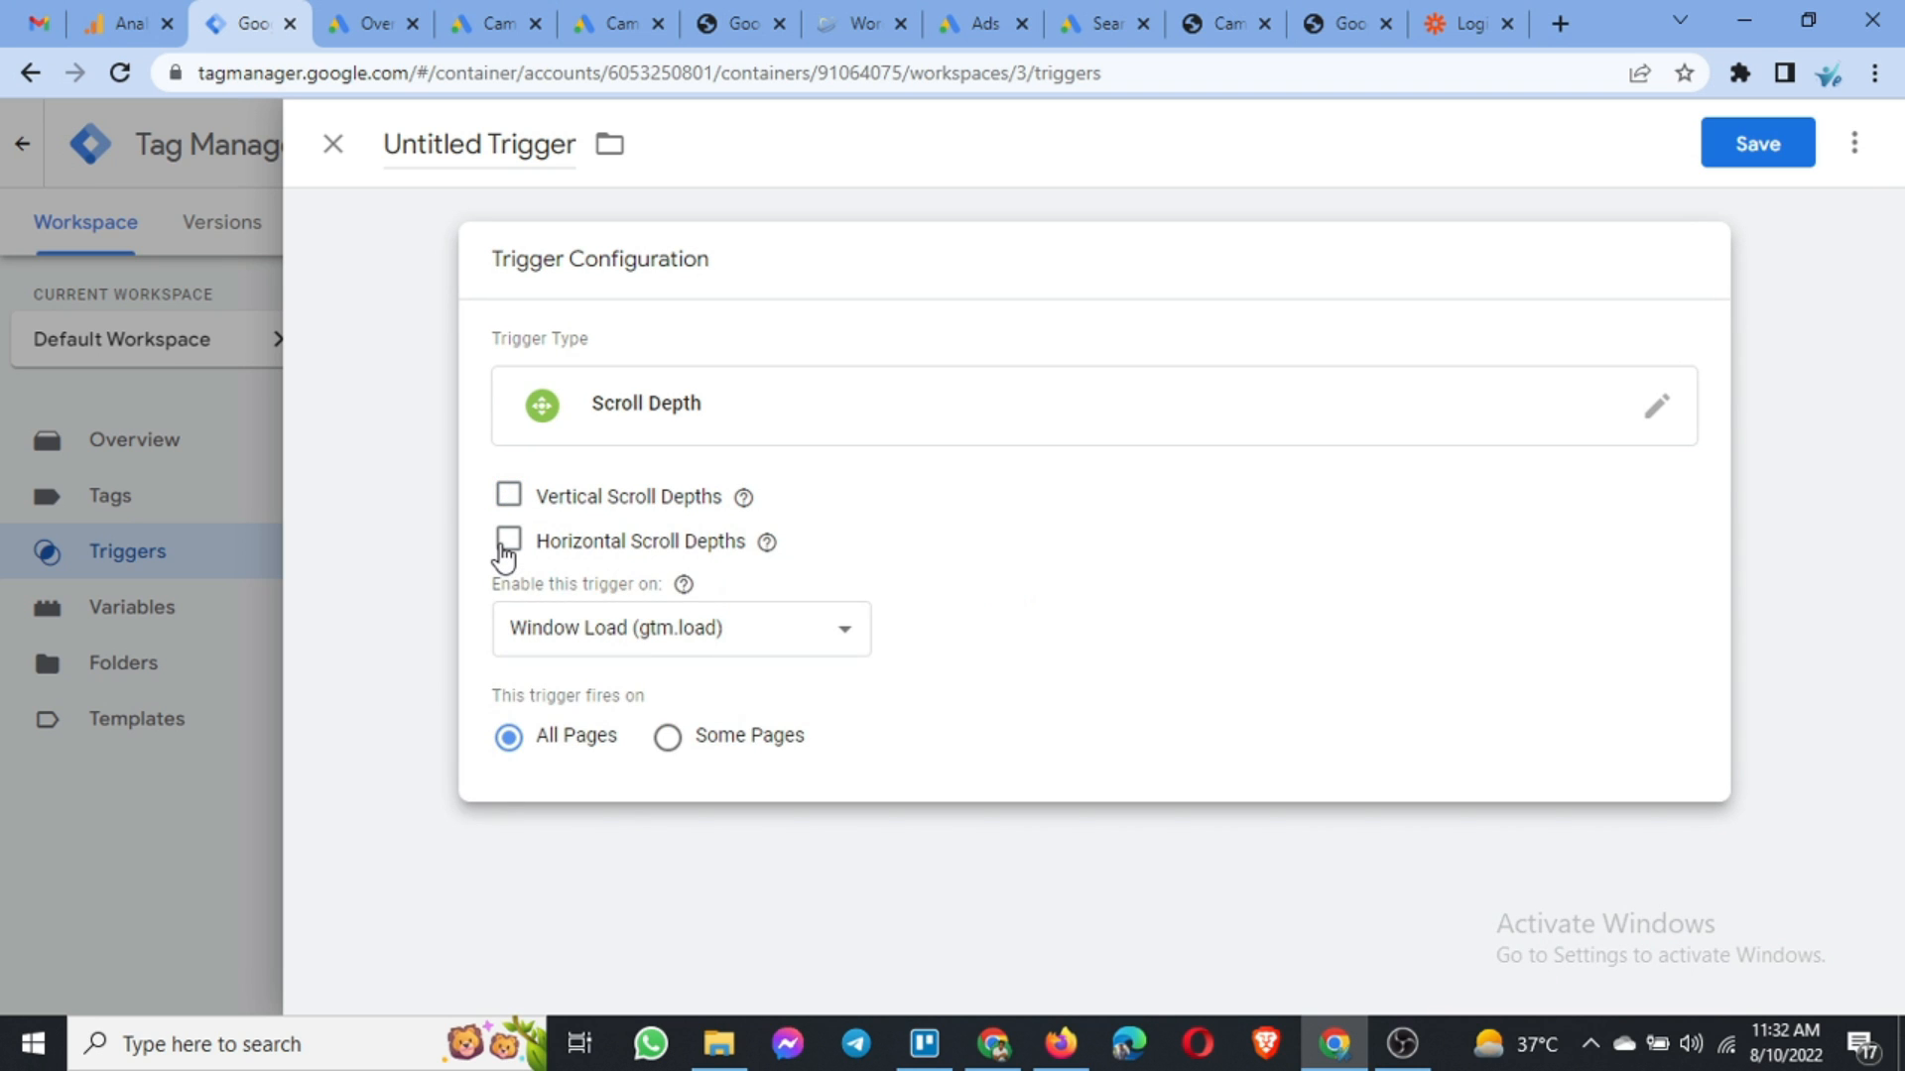
left_click(500, 545)
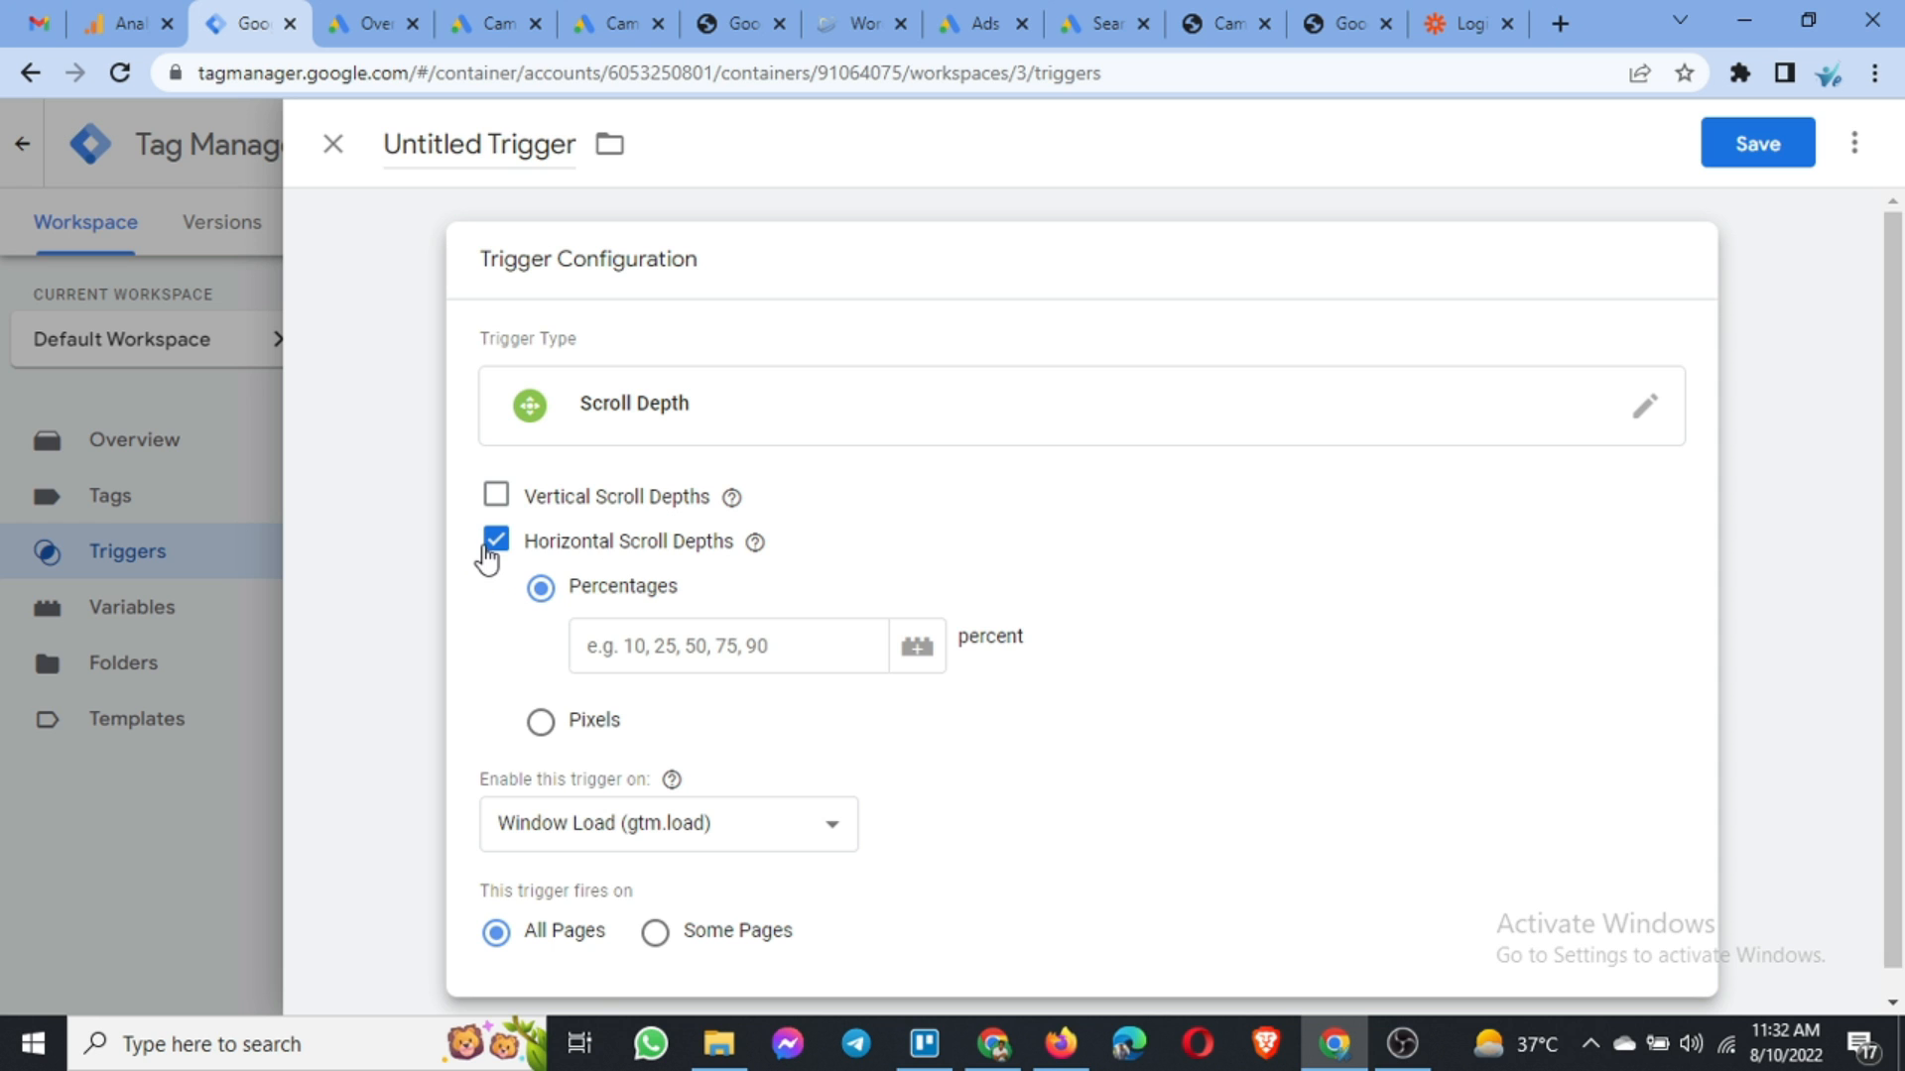
left_click(498, 544)
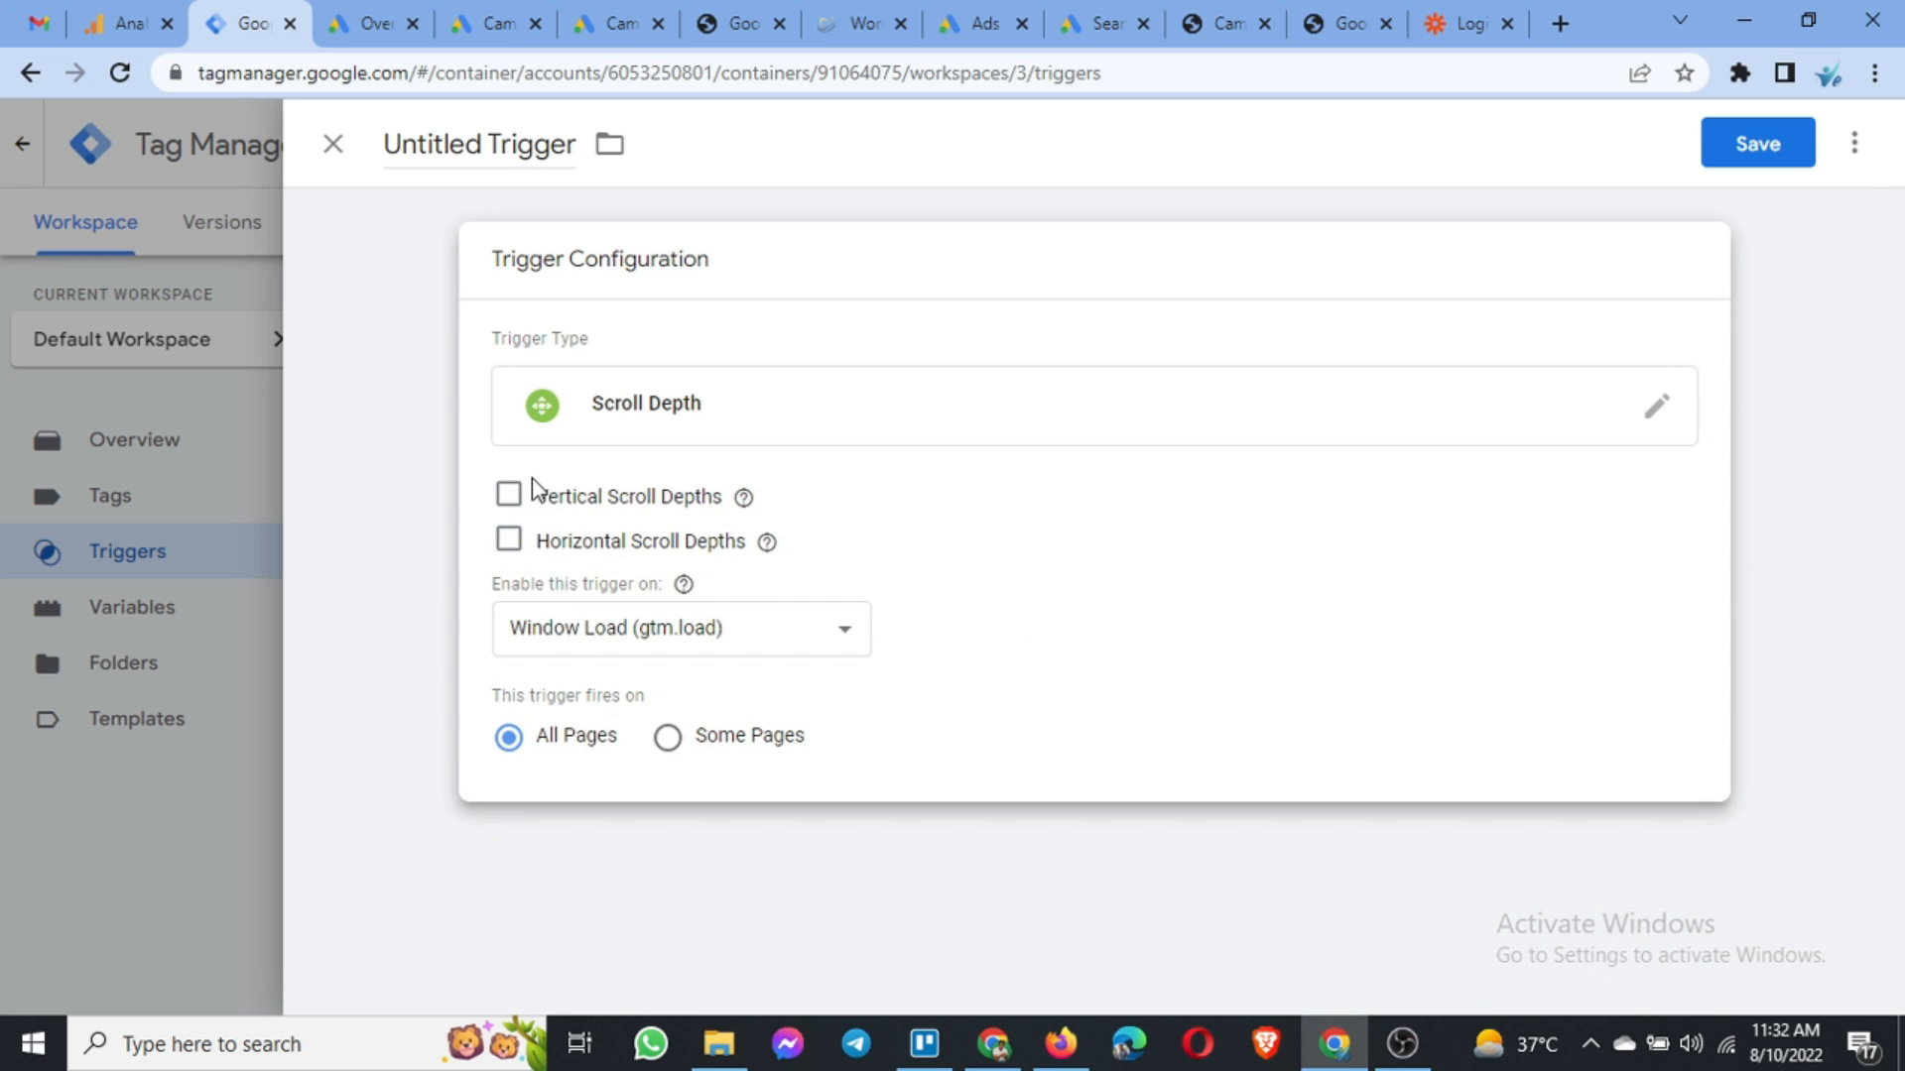
Step: Enable vertical scroll depths for the trigger with percentages set to 25, 50, 75, 100
left_click(505, 496)
left_click(678, 596)
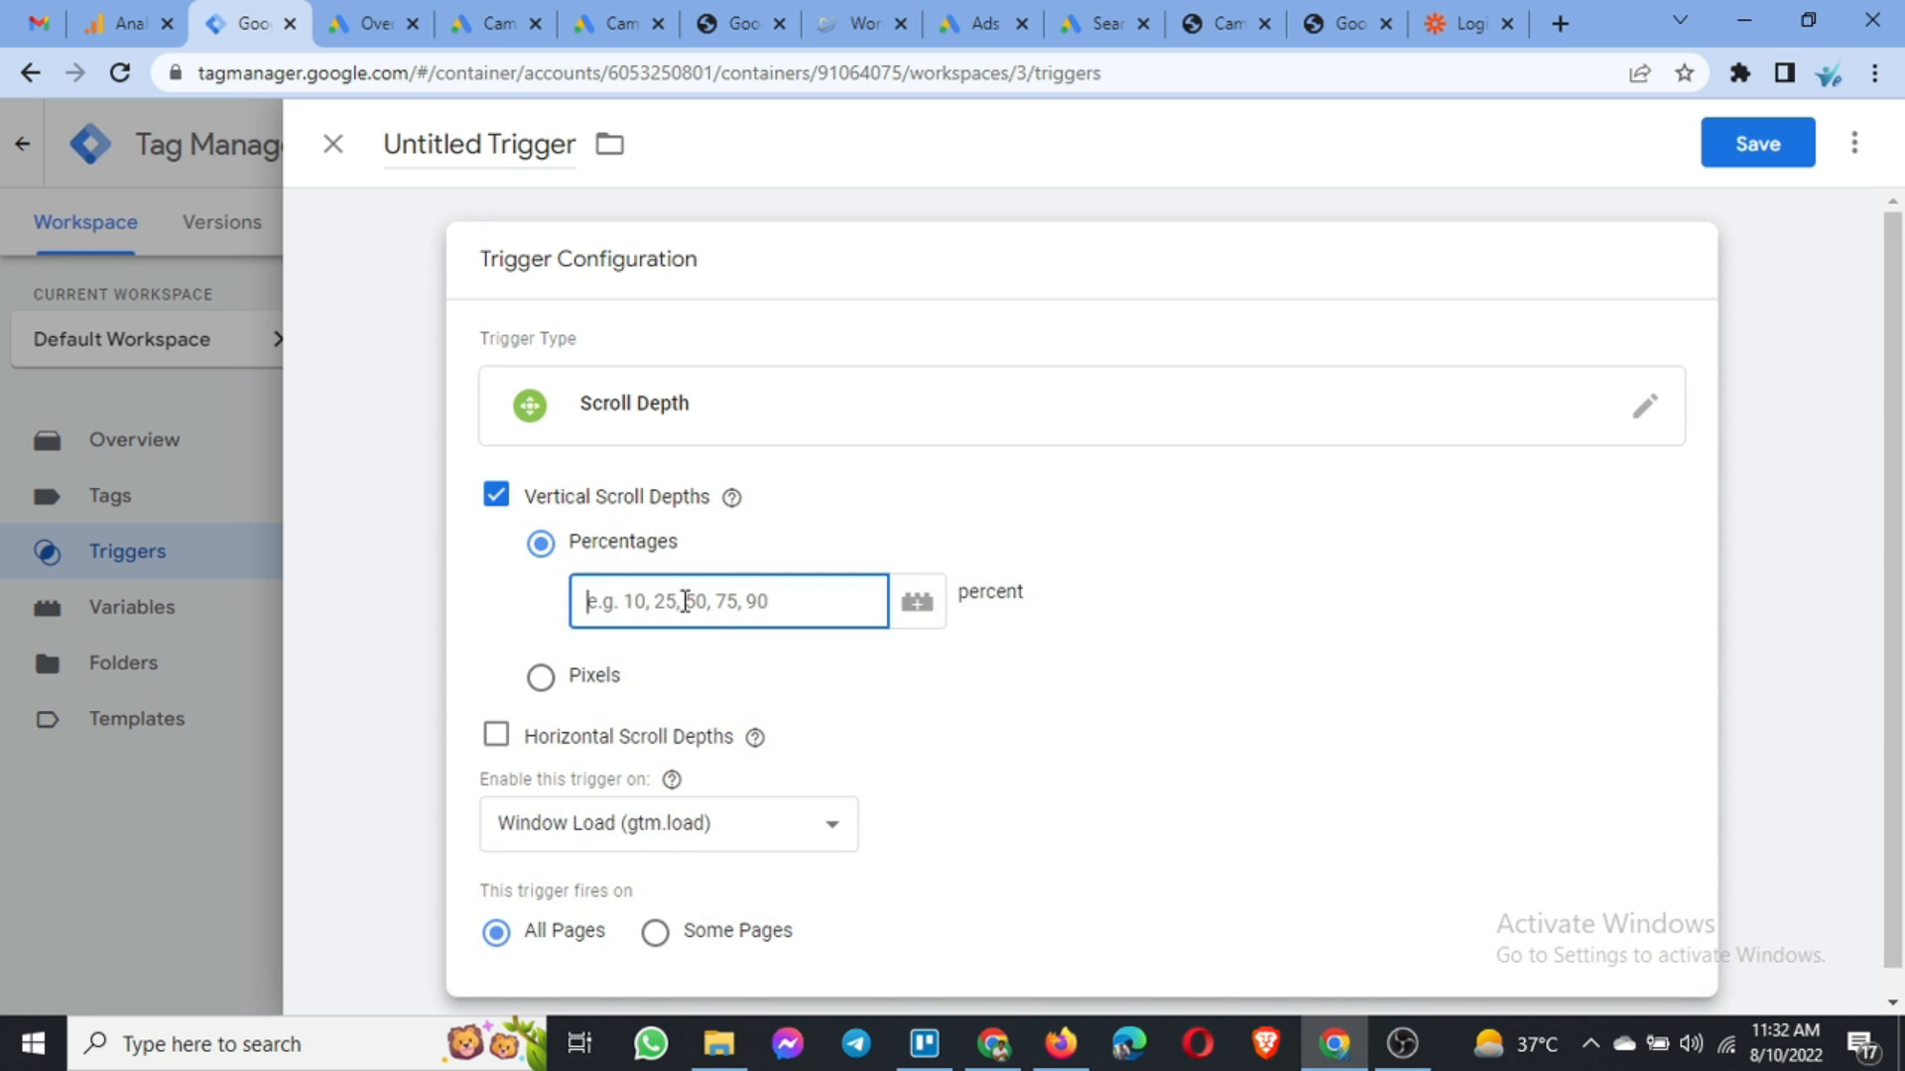
type("25, 50, 75, 100")
Step: Name the scroll trigger "Scroll Depth" and save it
left_click(492, 141)
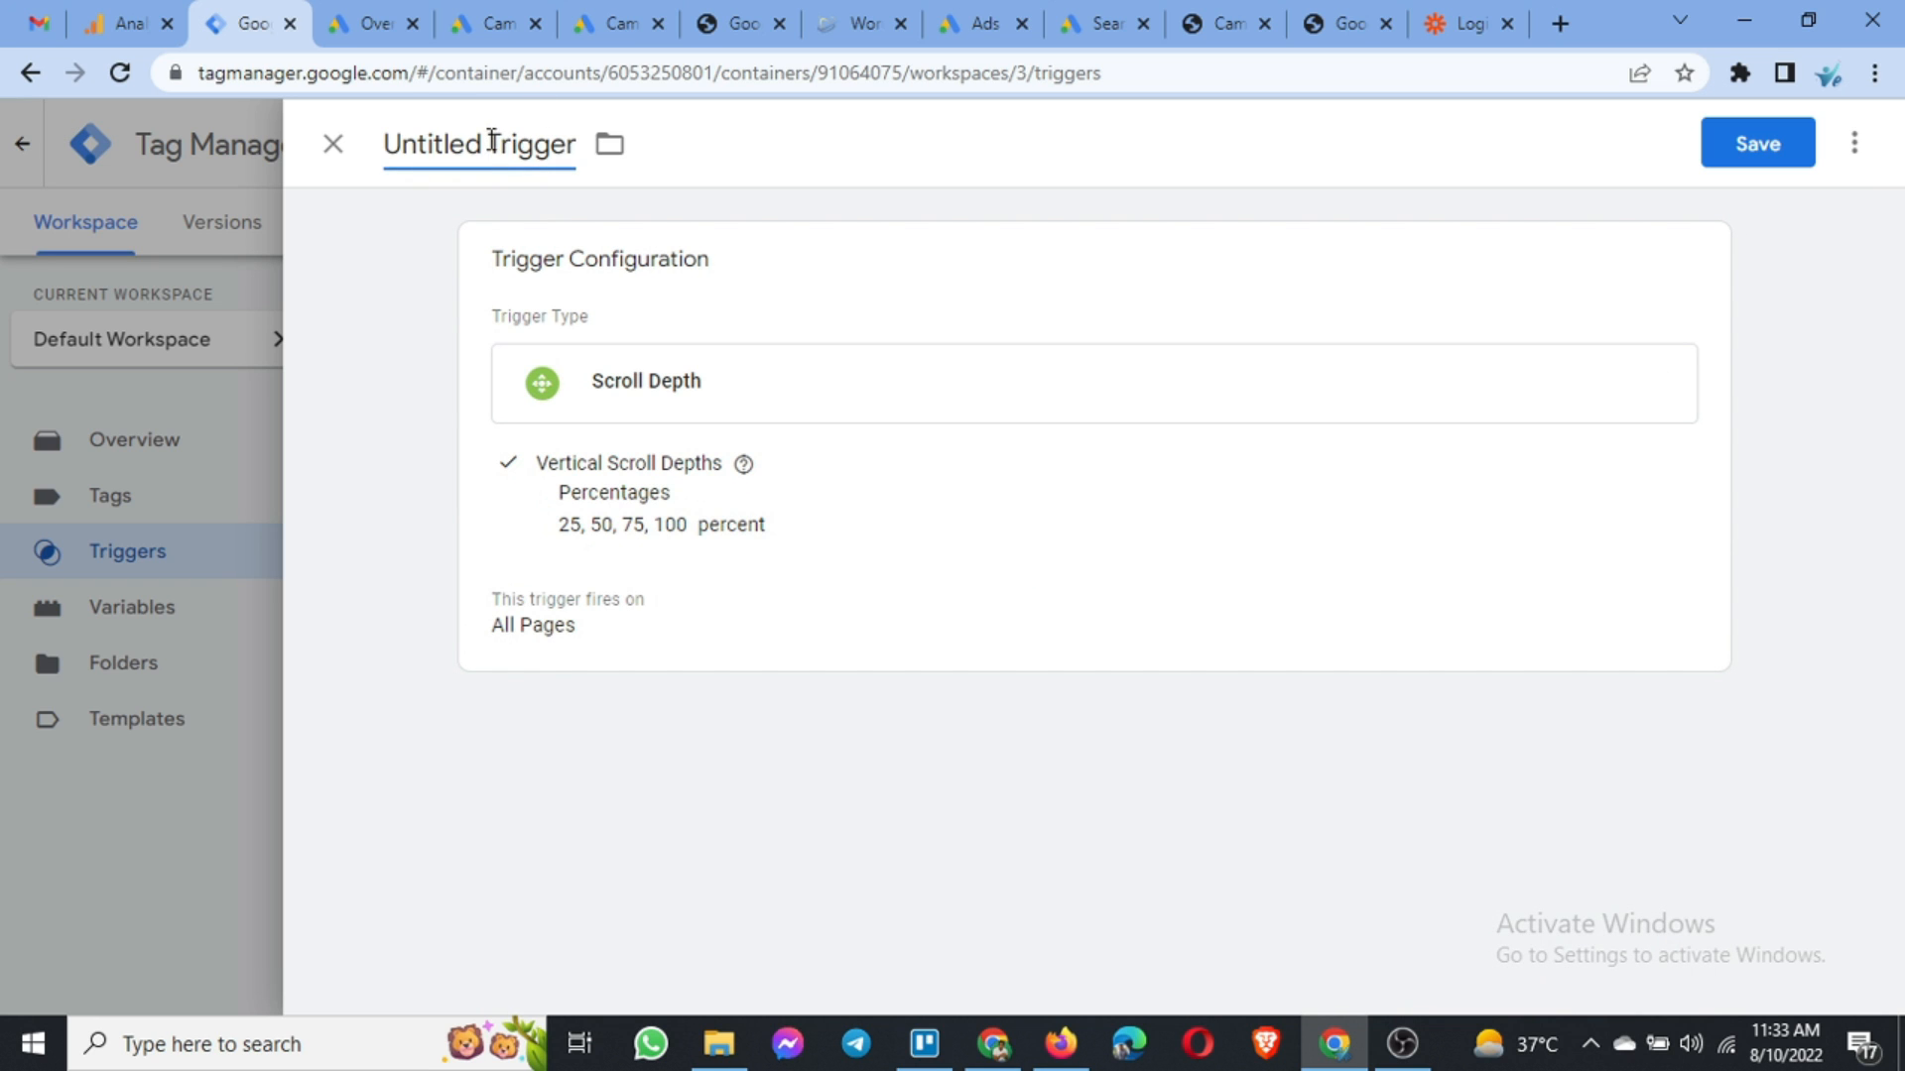
key("ctrl+a")
type("Sc")
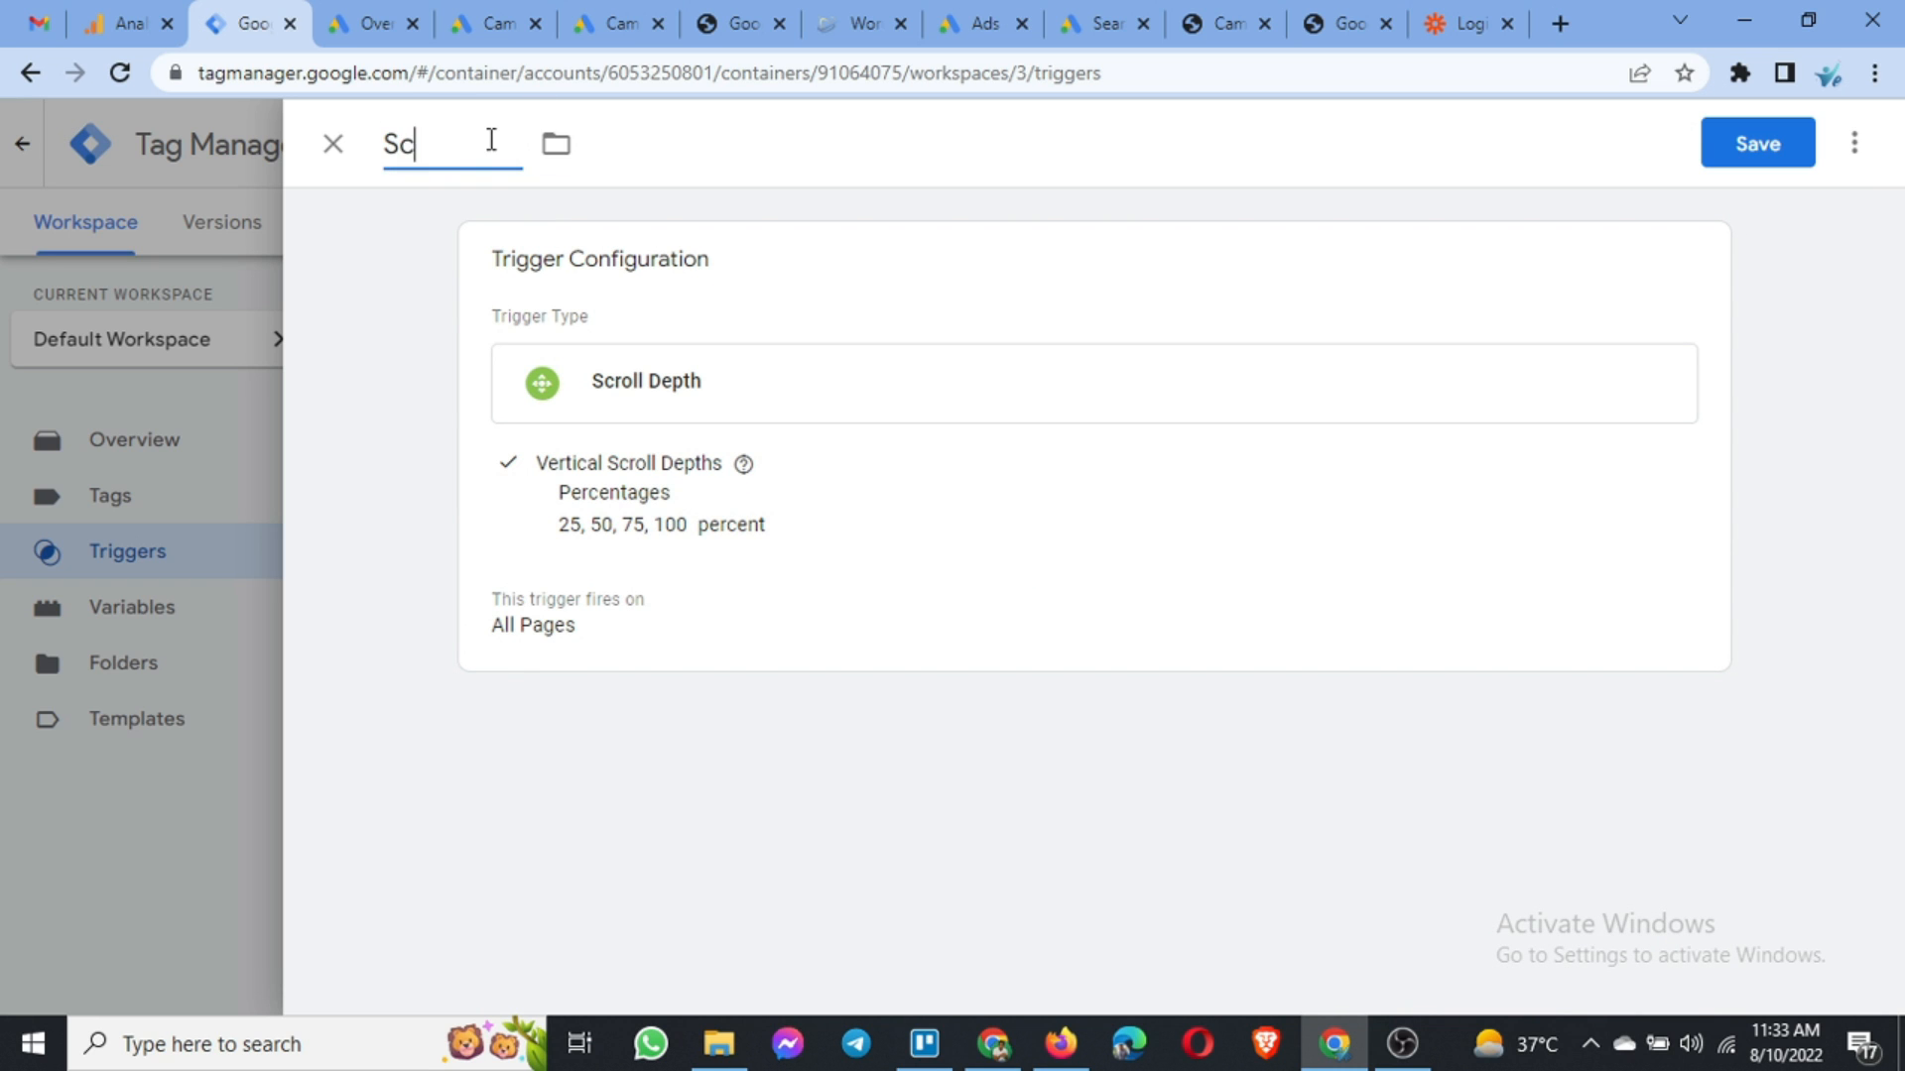
type("roll Depth")
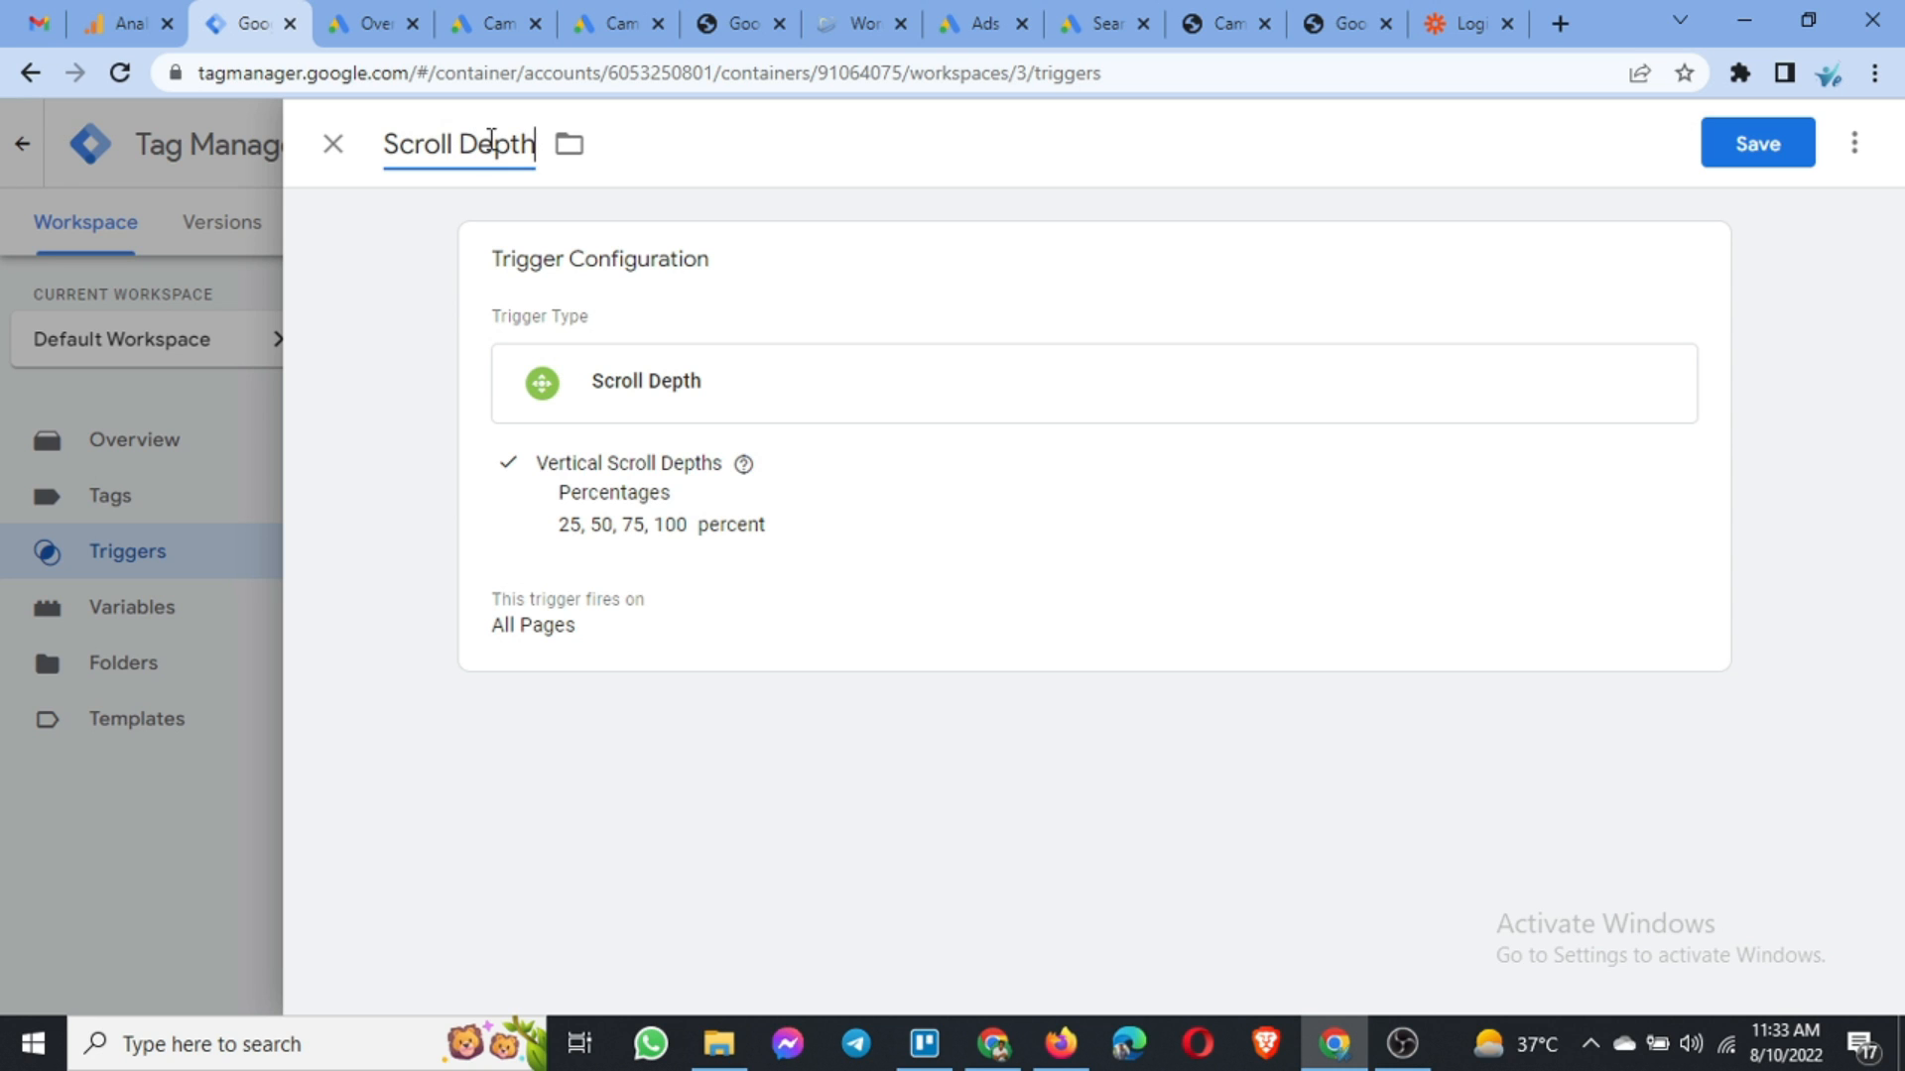
left_click(1781, 158)
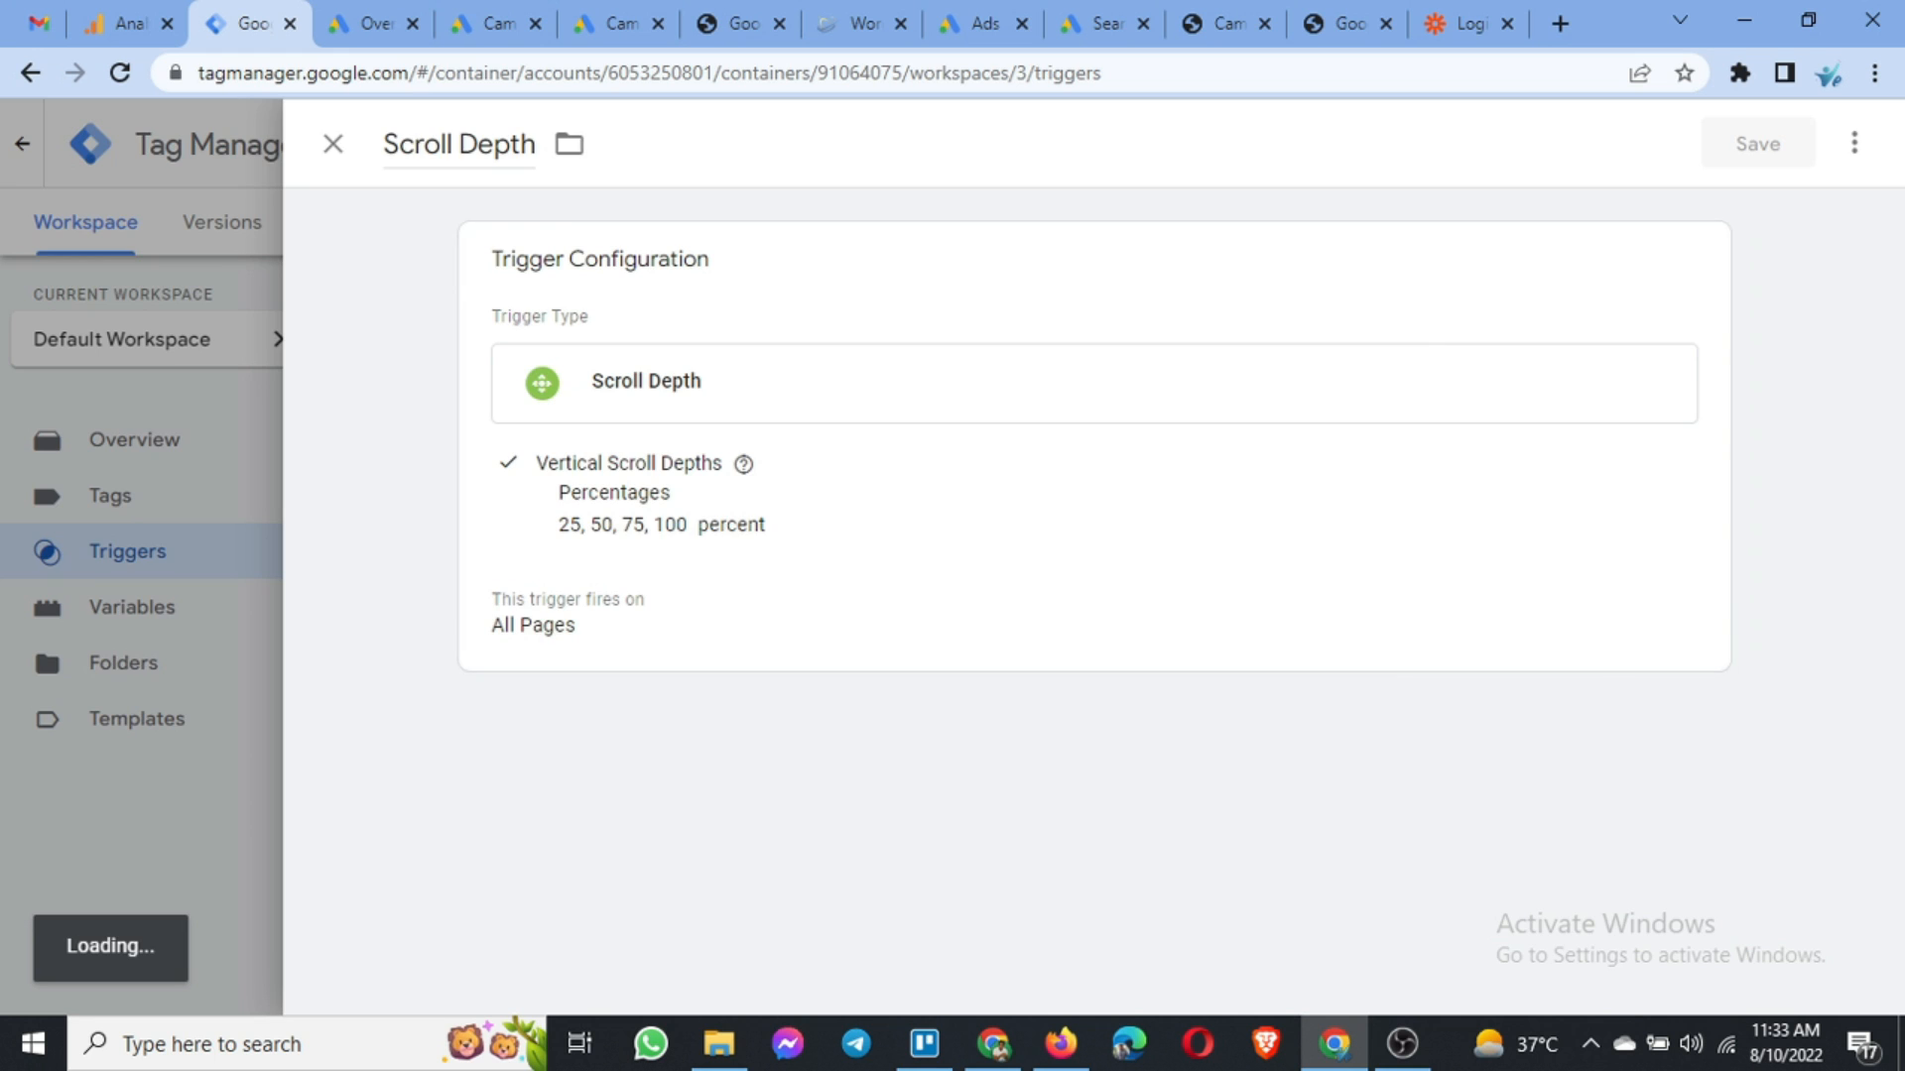